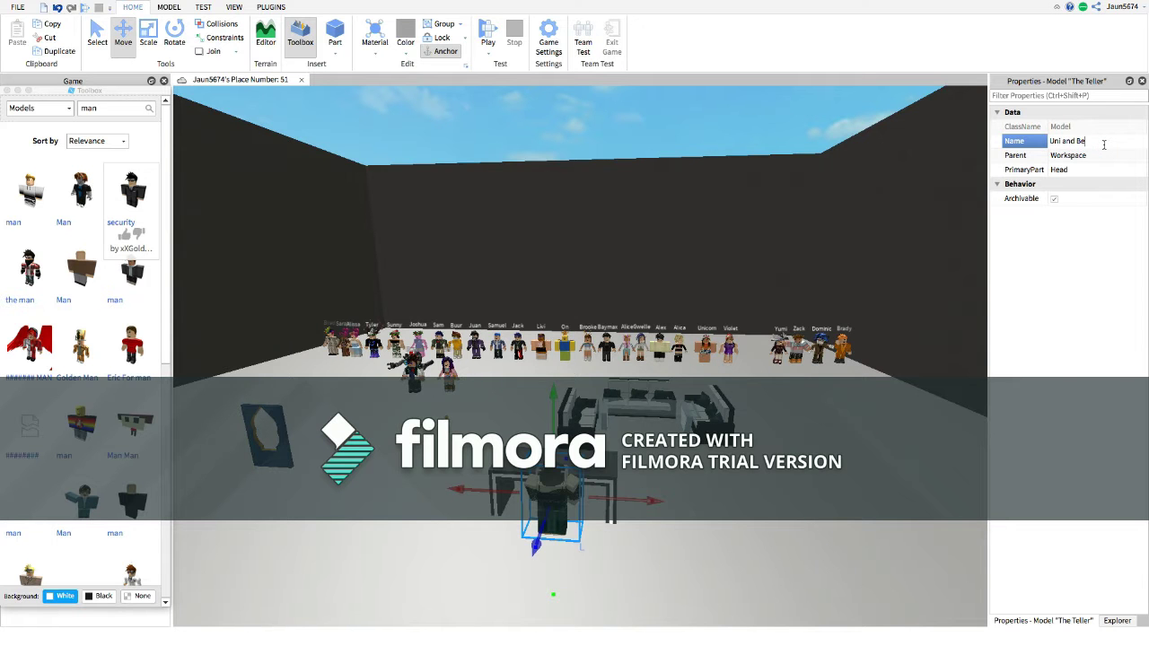
Finish renaming the selected teller model as "Uni and Ben" and deselect it.
type("n")
key("Return")
left_click(646, 124)
Move the black-and-yellow striped door back out of its frame to X position 185.
key("a")
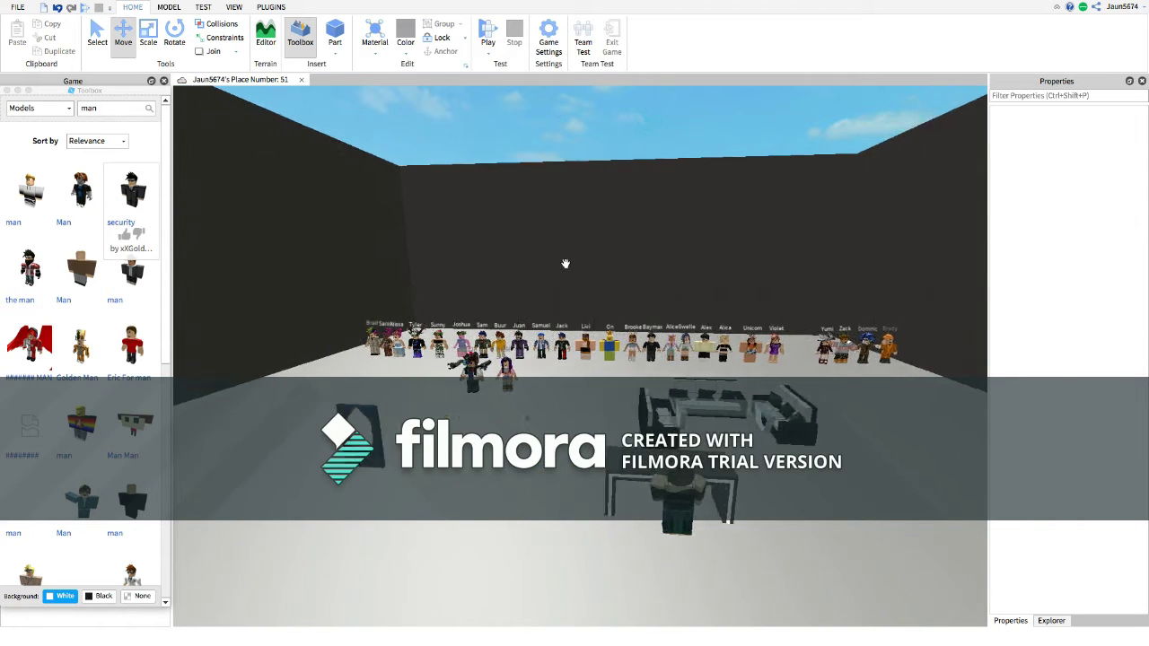
key("w")
left_click(552, 368)
key("f")
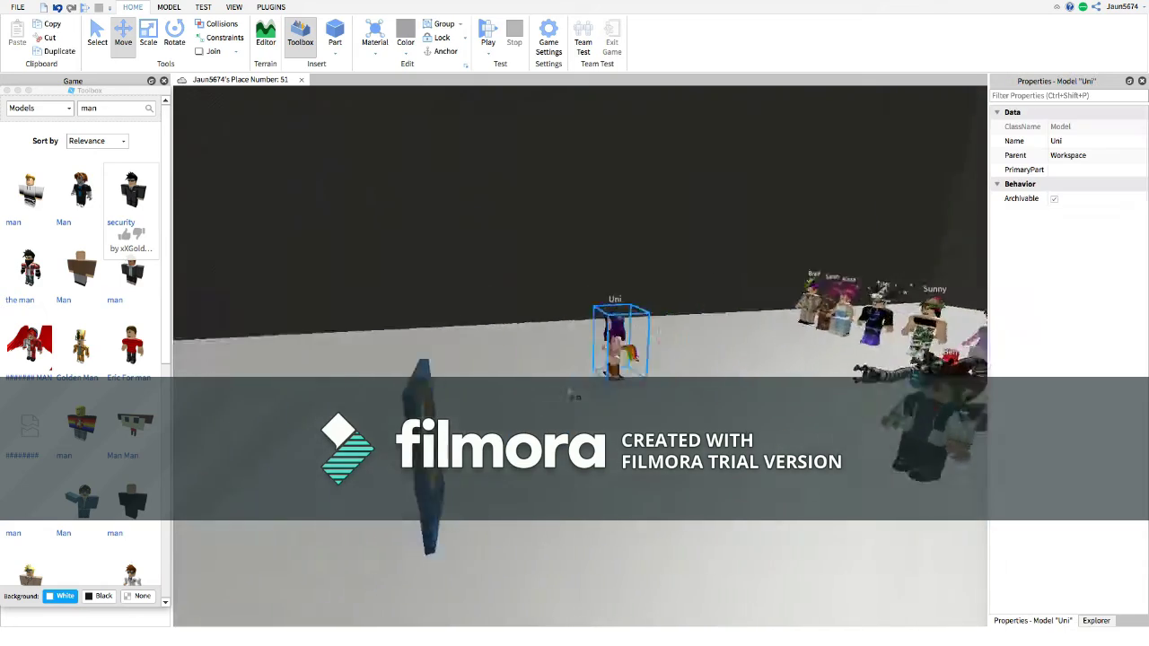
right_click_drag(569, 392, 422, 296)
left_click(415, 289)
scroll(413, 298, "down", 3)
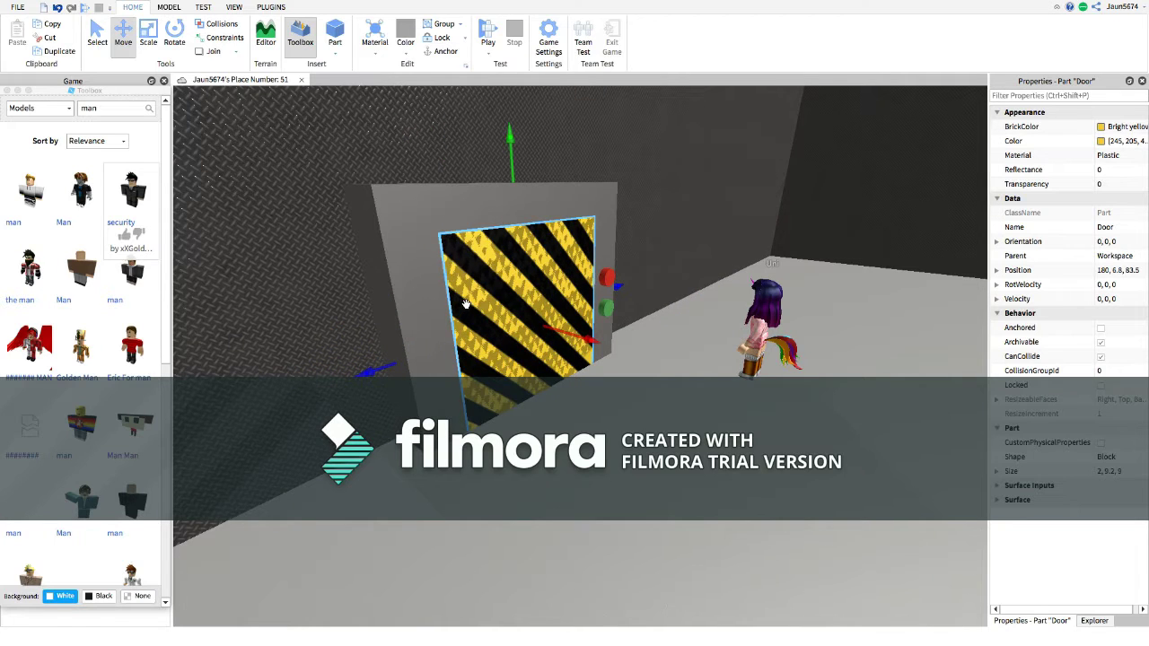
left_click_drag(452, 302, 429, 296)
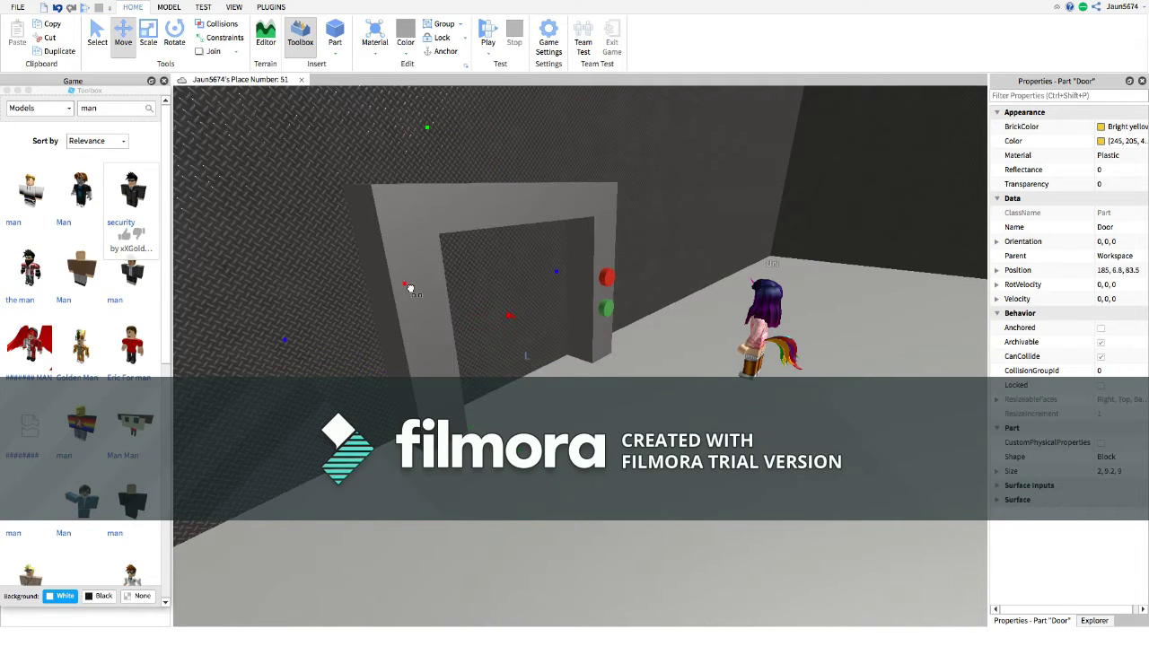
Move the dark diamond-plate wall behind the door frame outward to X position 193.5, opening a gap at the corner.
left_click(505, 355)
scroll(474, 320, "down", 5)
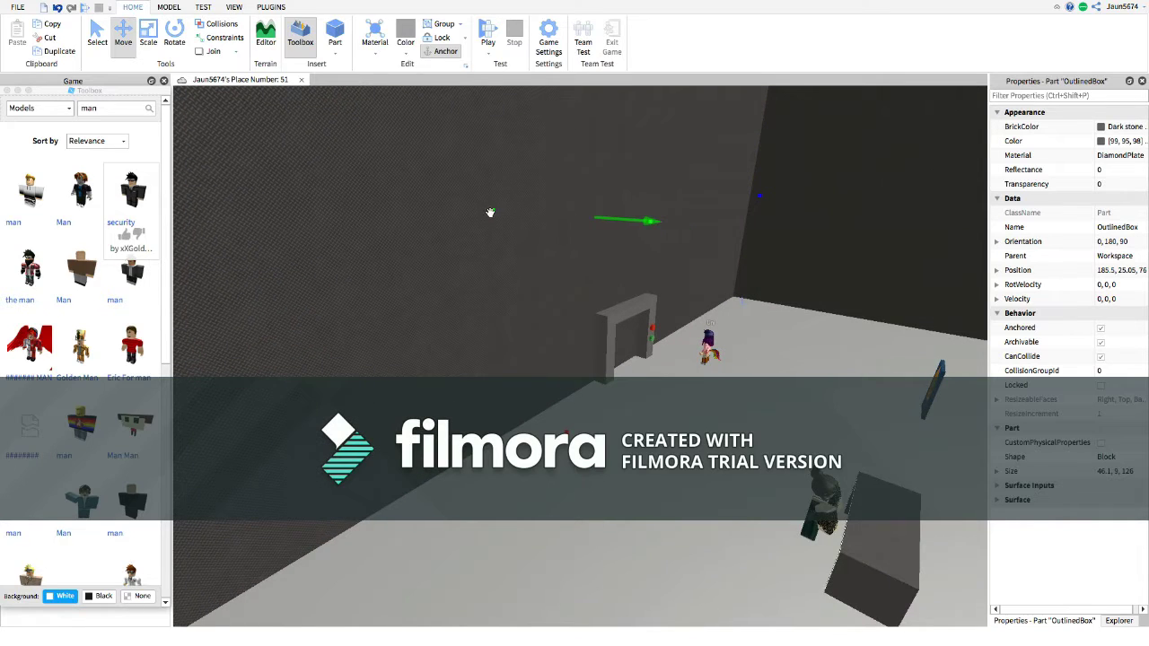
left_click_drag(490, 211, 438, 200)
scroll(593, 353, "up", 5)
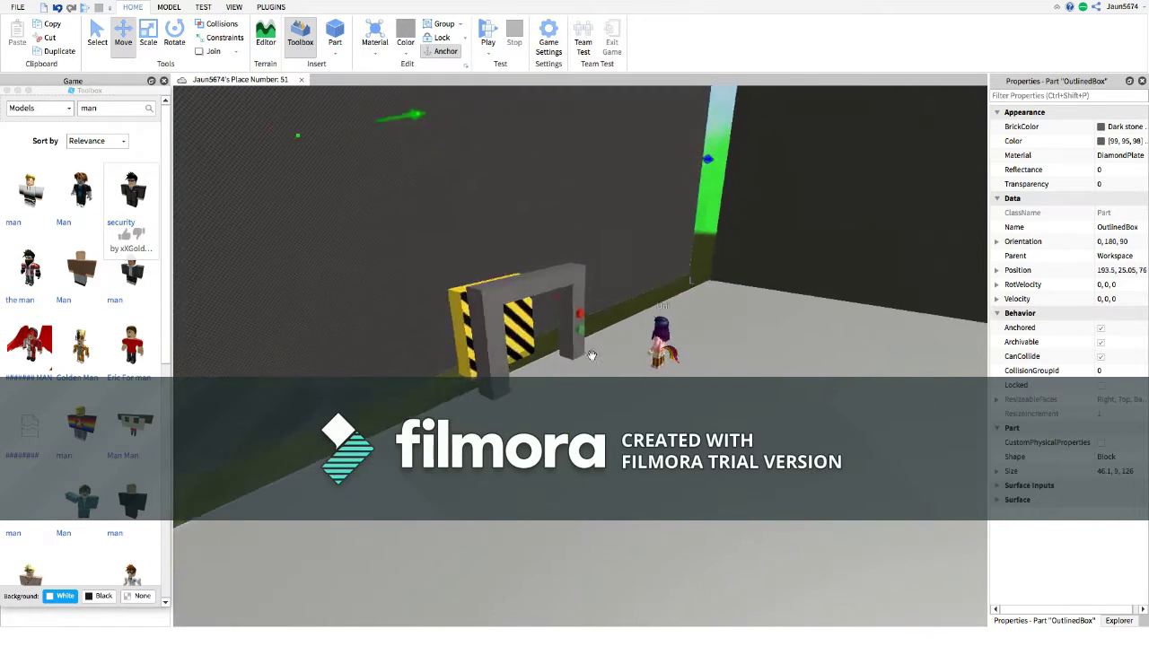
Move the Uni character to the gap at the corner of the two dark walls.
left_click_drag(668, 354, 692, 276)
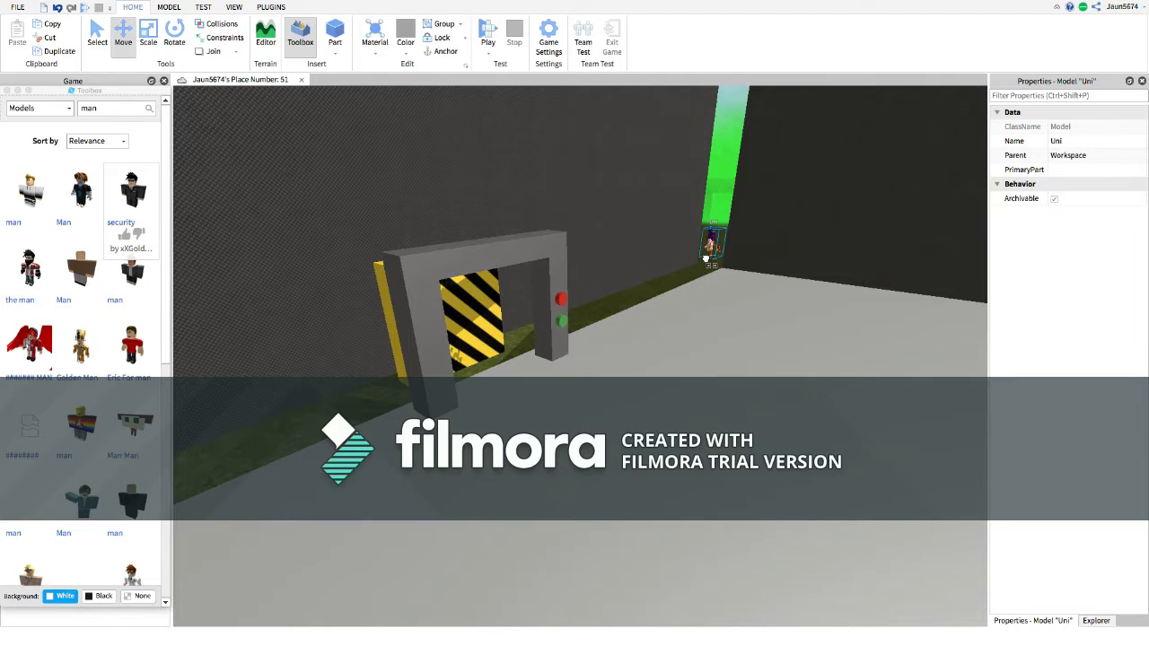
scroll(712, 257, "down", 6)
scroll(914, 467, "up", 4)
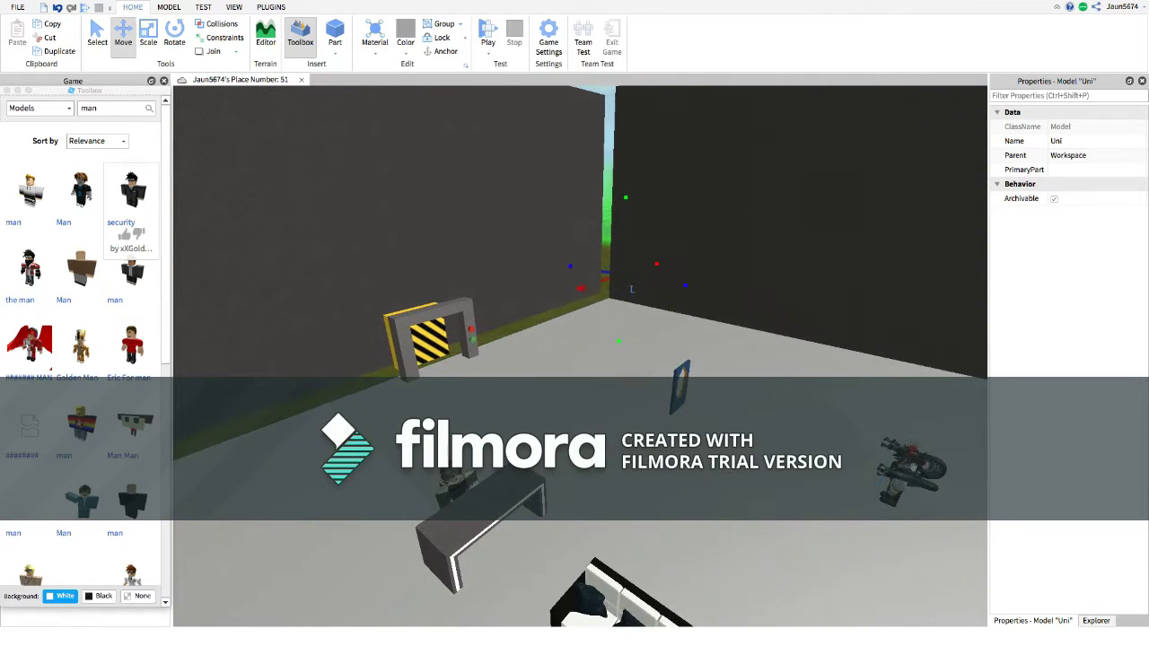
Move the Ben character past the door frame and into the corner gap beside Uni.
left_click_drag(914, 467, 660, 370)
scroll(660, 370, "up", 8)
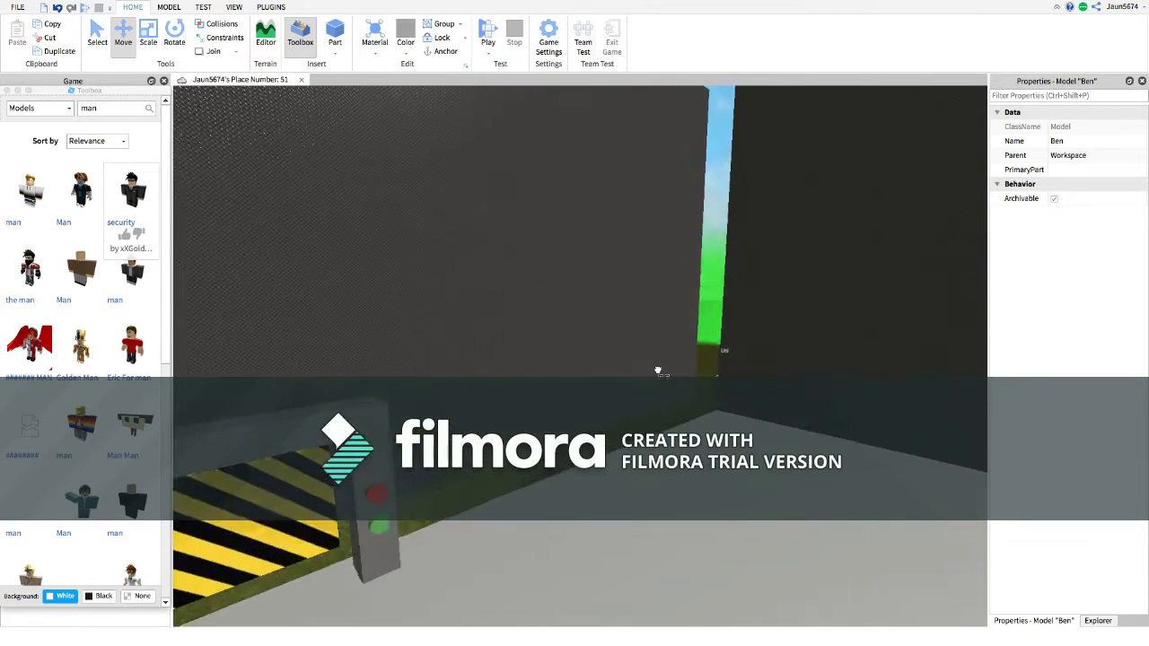
left_click_drag(520, 486, 498, 592)
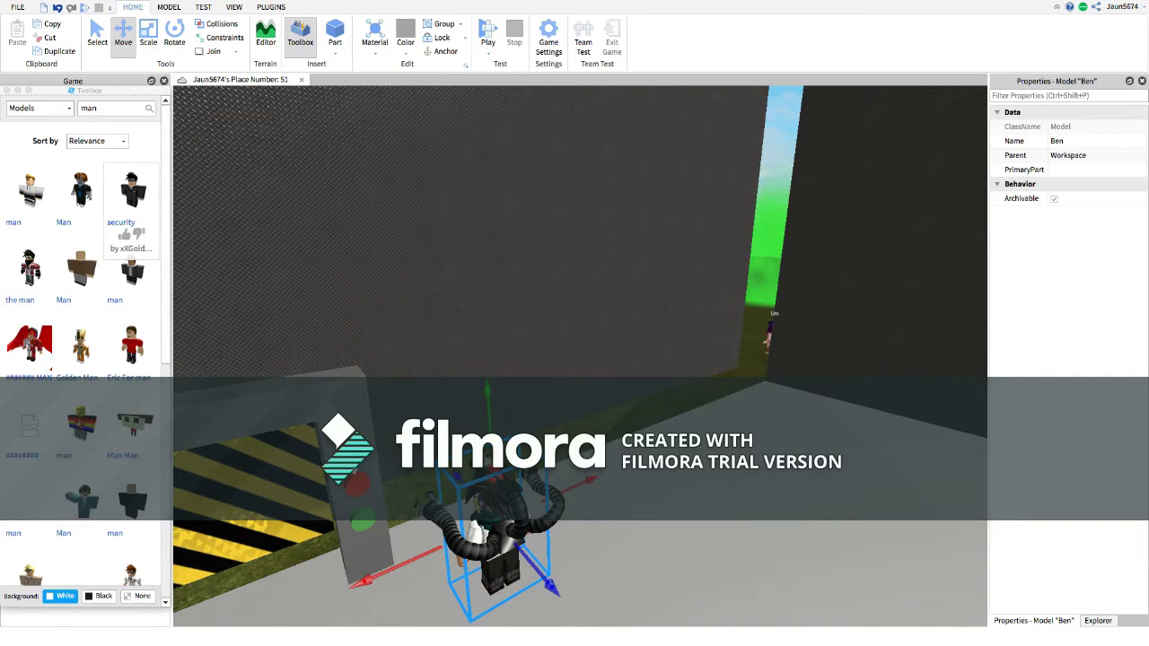
left_click(360, 481)
key("a")
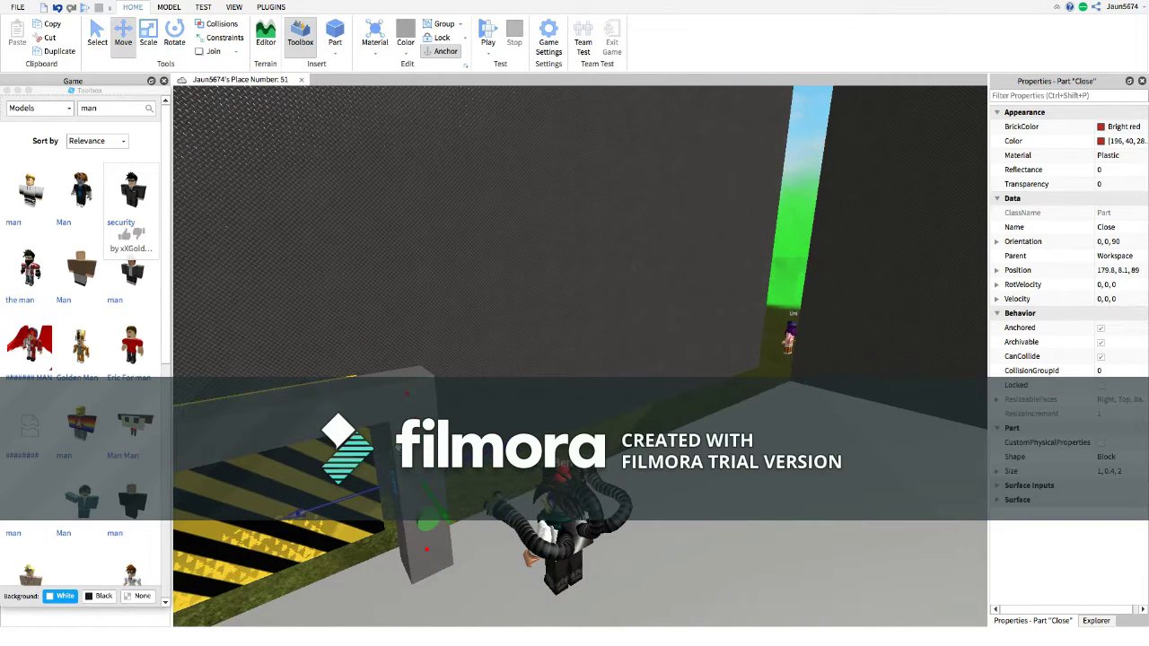
left_click_drag(459, 539, 453, 528)
left_click_drag(550, 552, 823, 357)
Return the striped door into its frame at X position 180.
scroll(778, 367, "up", 10)
scroll(777, 366, "up", 3)
scroll(821, 359, "down", 12)
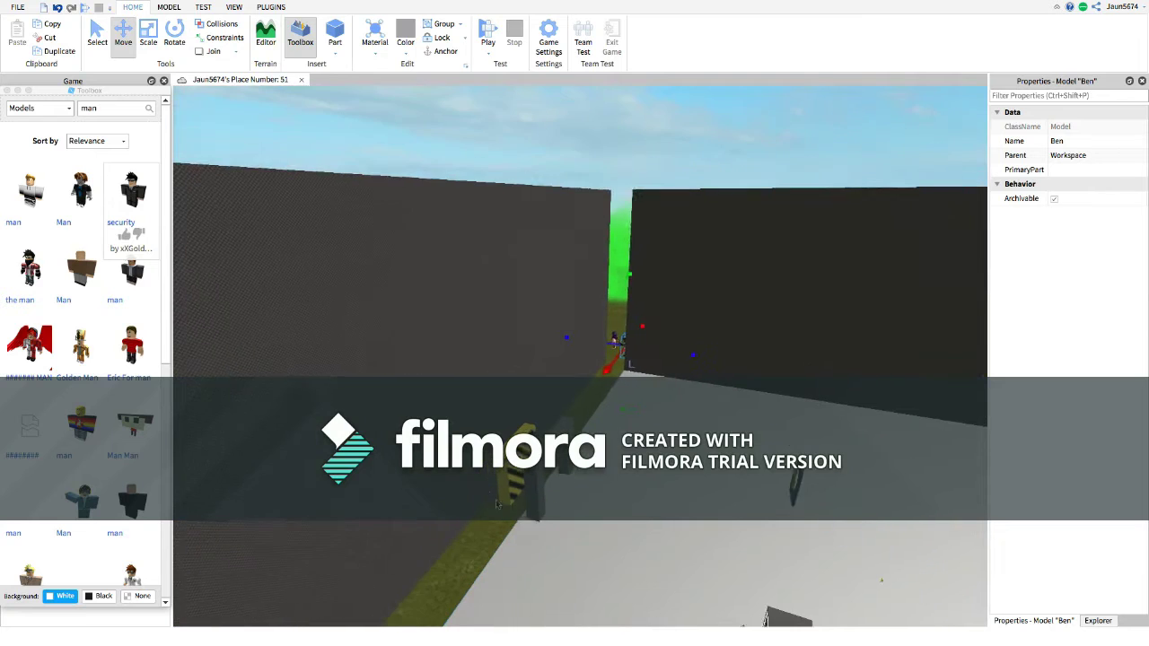
scroll(496, 504, "up", 3)
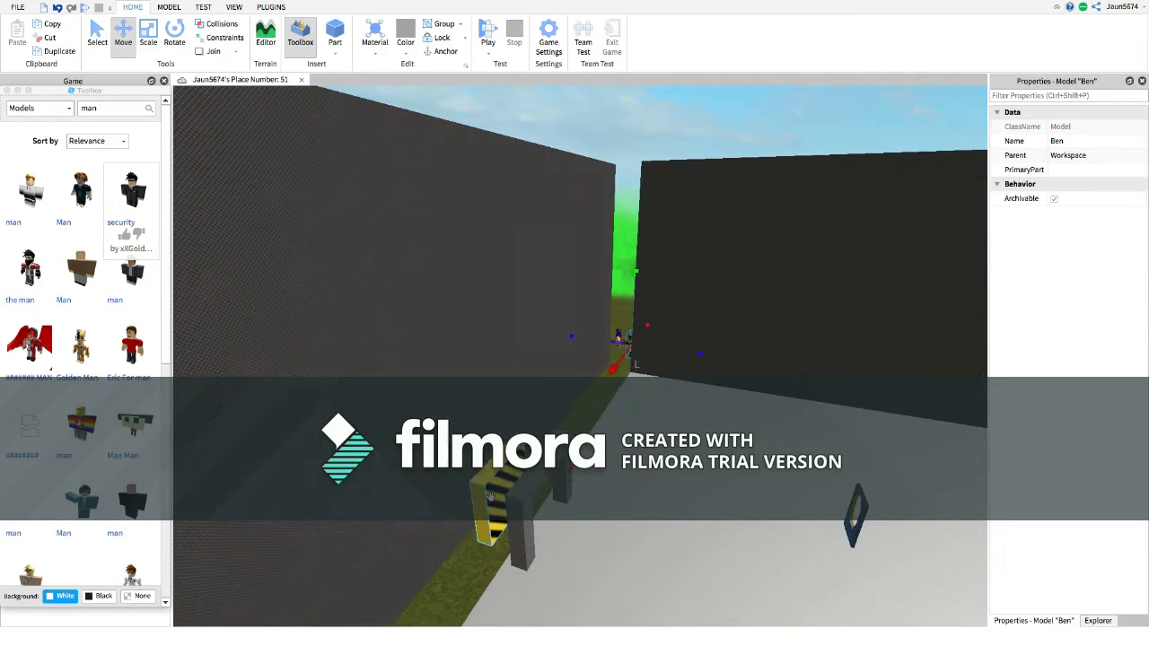
left_click(516, 516)
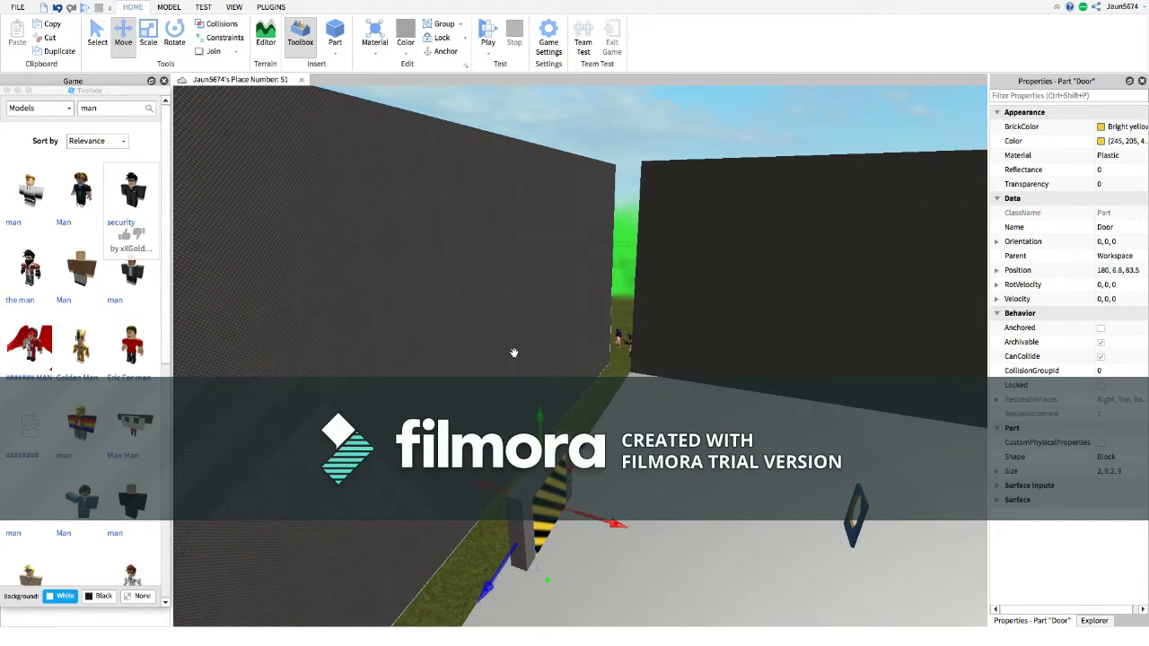
Move the diamond-plate wall back in toward the room to X position 186.5 and deselect it.
left_click(517, 360)
left_click_drag(474, 396, 536, 409)
scroll(566, 400, "up", 5)
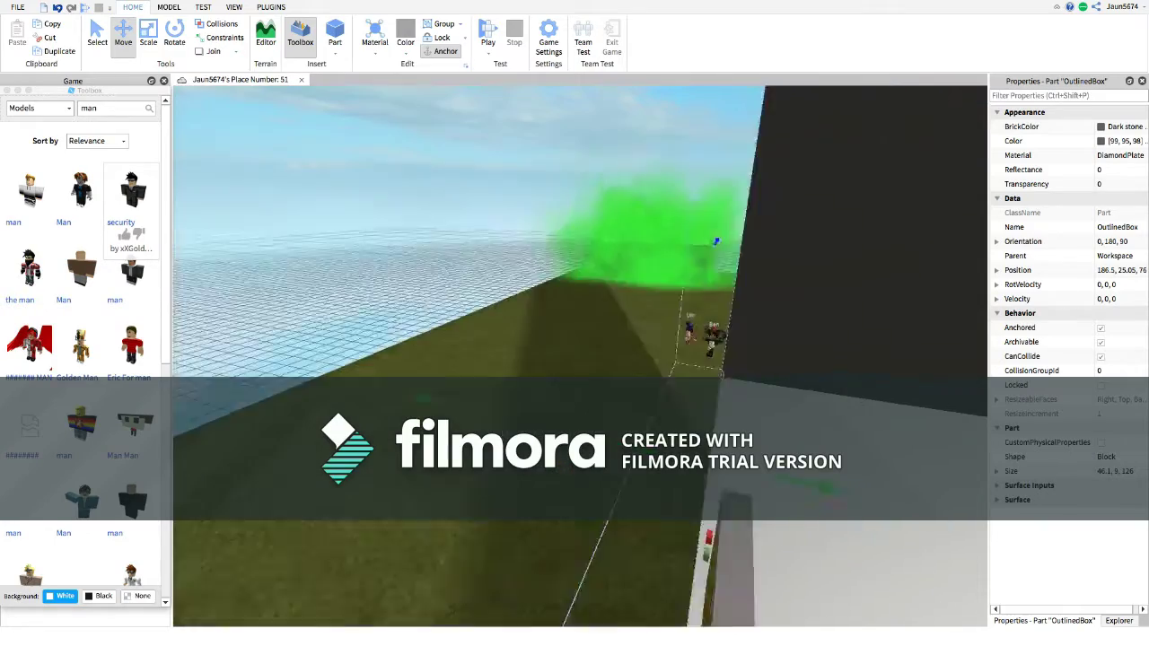
left_click(576, 392)
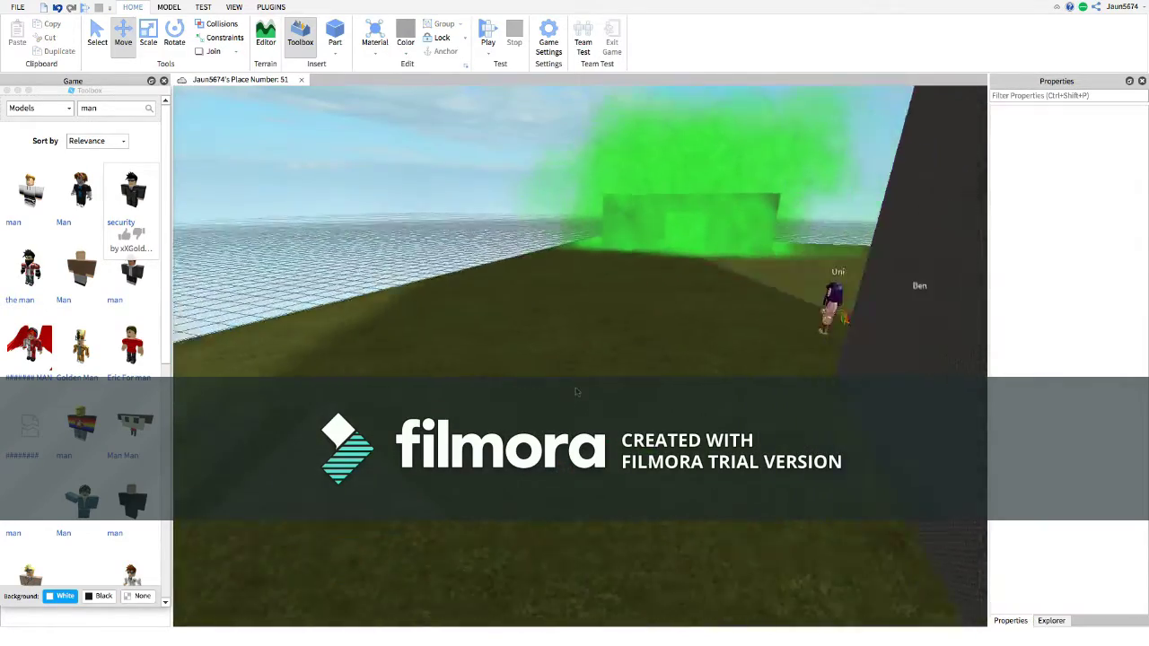
Carry the Ben character around the outside of the building and place him beside the suited man near the red-and-white tent.
key("w")
right_click_drag(576, 392, 575, 391)
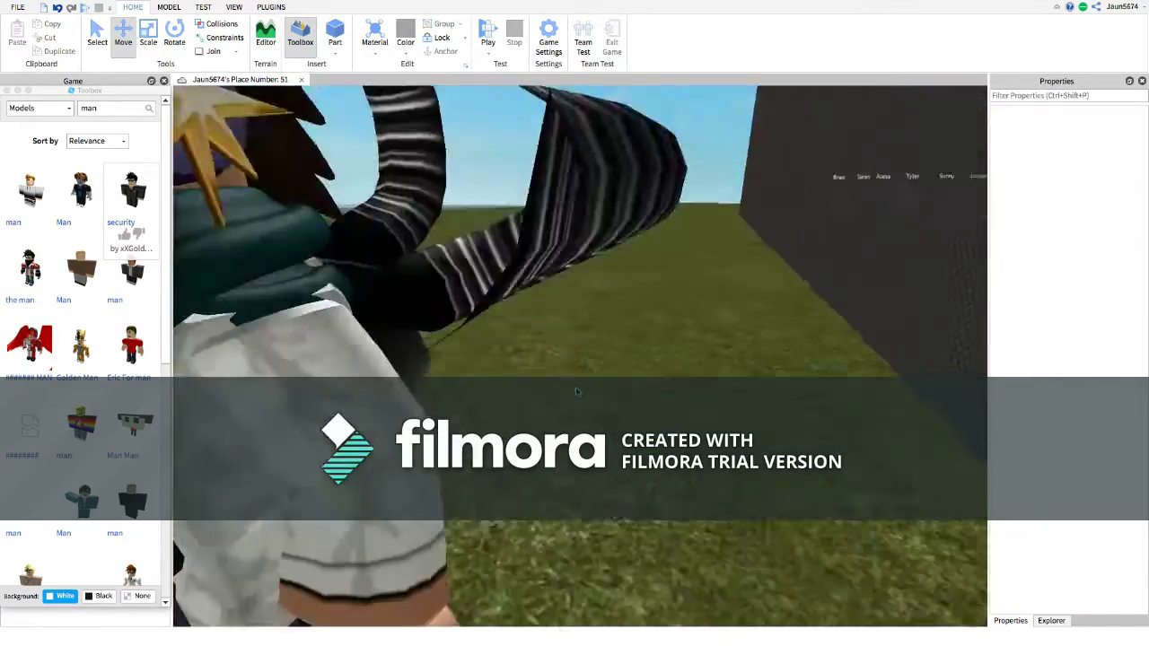
key("s")
left_click_drag(573, 391, 653, 361)
key("w")
left_click_drag(653, 361, 644, 311)
right_click_drag(644, 311, 644, 311)
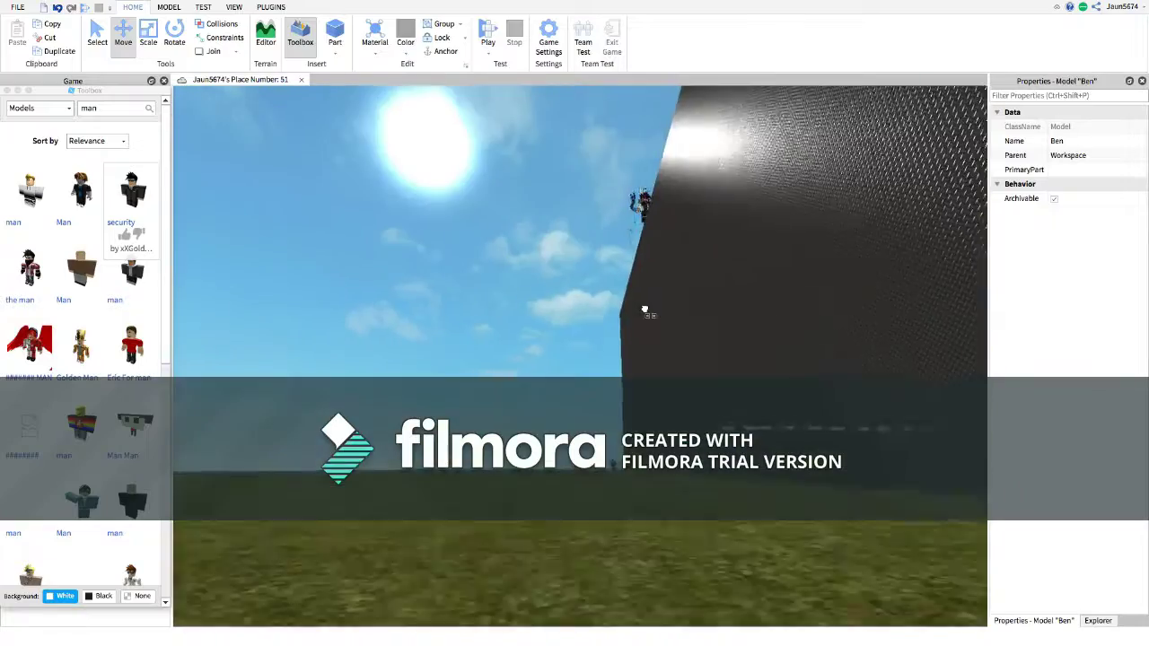
left_click_drag(643, 310, 643, 310)
right_click_drag(644, 310, 643, 311)
left_click_drag(644, 311, 671, 336)
right_click_drag(671, 337, 675, 339)
key("w")
left_click_drag(674, 339, 630, 363)
key("a")
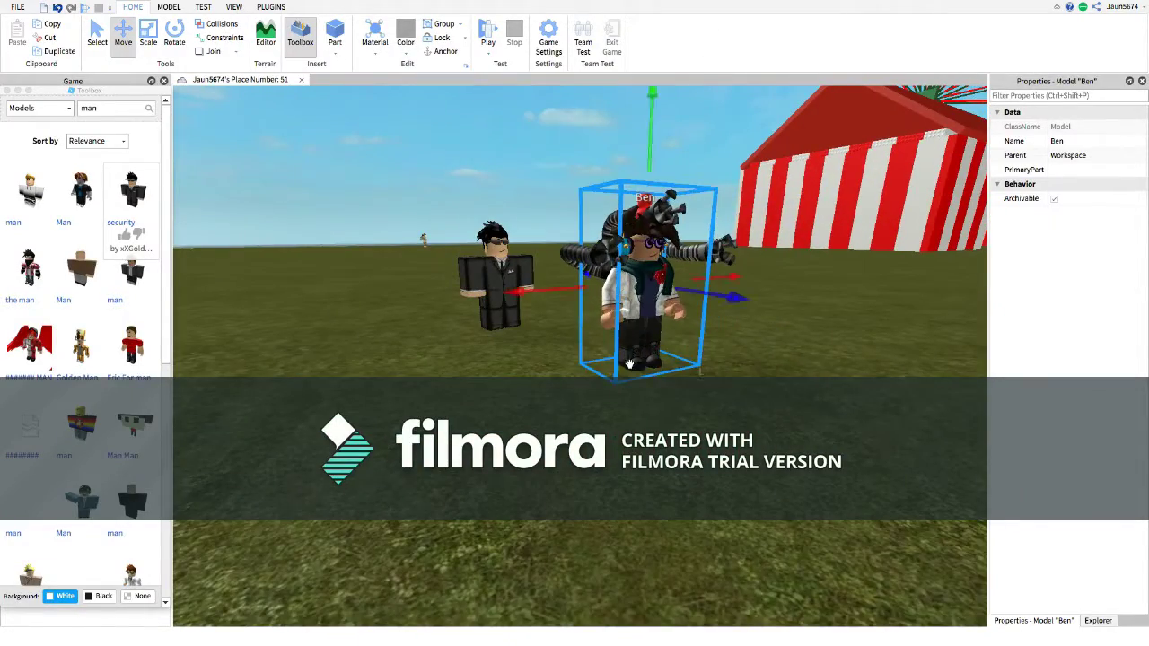
Move the distant AlreadyPro character with bunny ears and wings next to Ben.
left_click(432, 239)
key("a")
left_click_drag(433, 240, 476, 359)
key("d")
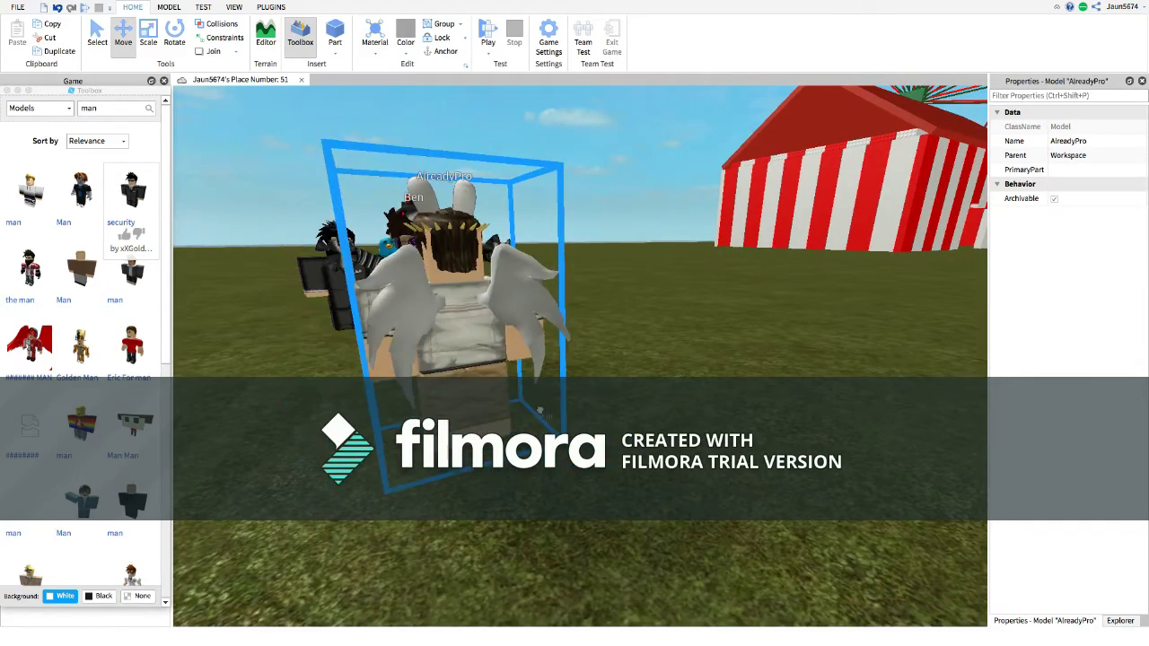
key("a")
Move the Uni character from the wall corner across the grass to the group beside Ben.
left_click(523, 451)
right_click_drag(523, 451, 523, 453)
key("s")
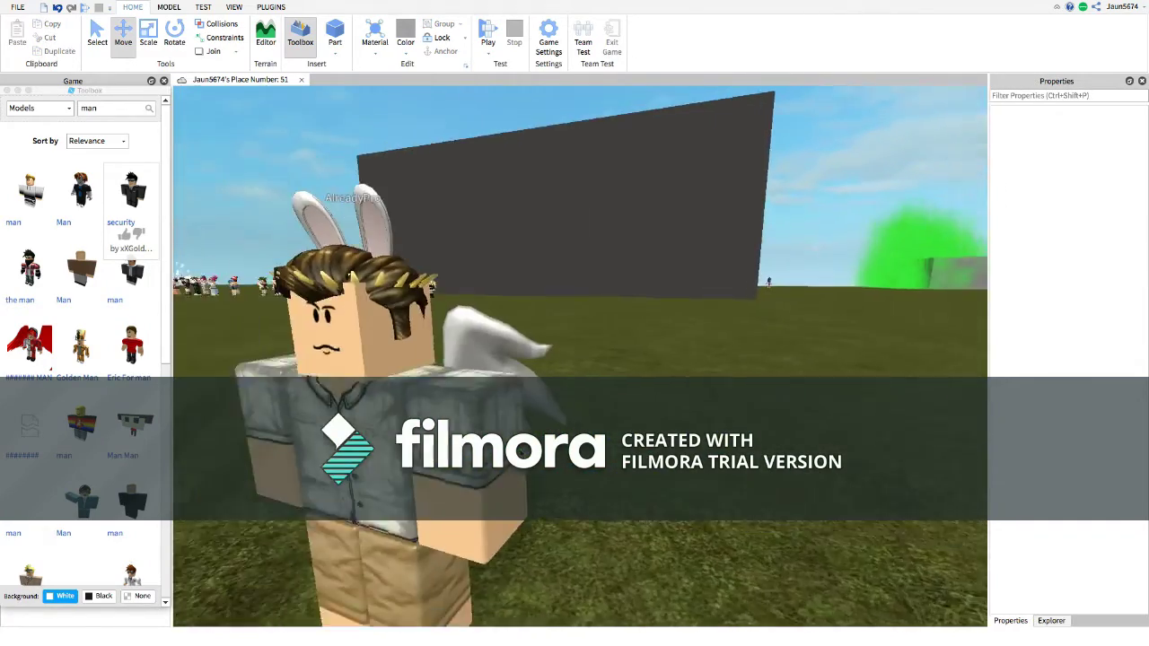
key("d")
key("d")
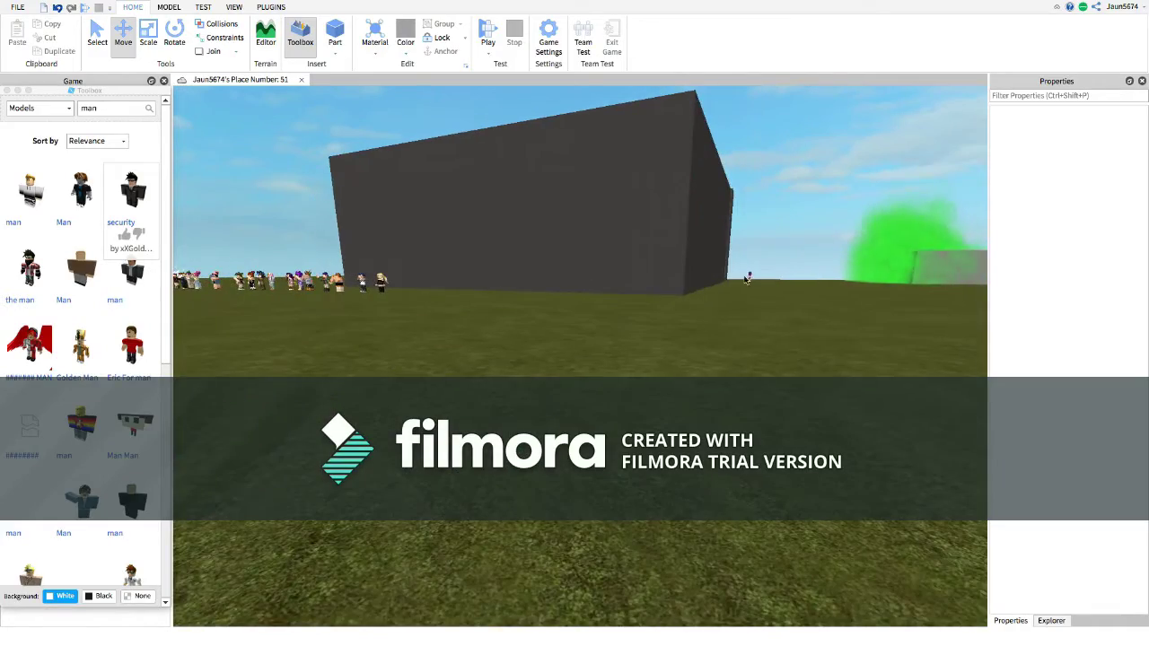
left_click_drag(751, 276, 751, 389)
right_click_drag(751, 390, 751, 390)
left_click_drag(751, 390, 692, 379)
right_click_drag(751, 389, 692, 379)
key("s")
left_click_drag(692, 380, 455, 530)
Position the suited man right up against Uni.
left_click(508, 558)
right_click_drag(508, 558, 508, 558)
key("d")
key("s")
key("w")
left_click_drag(573, 501, 536, 531)
left_click_drag(422, 491, 330, 523)
Select the suited man's Left Arm part and rotate it into a raised, horizontal position.
left_click(1085, 621)
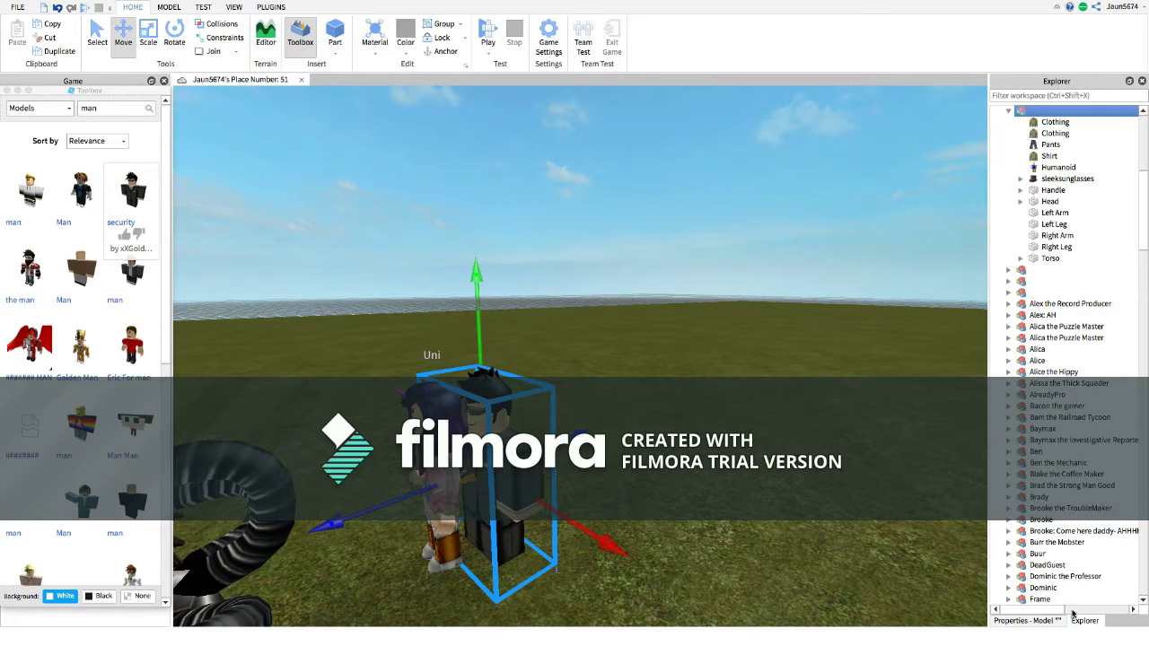
left_click(1009, 110)
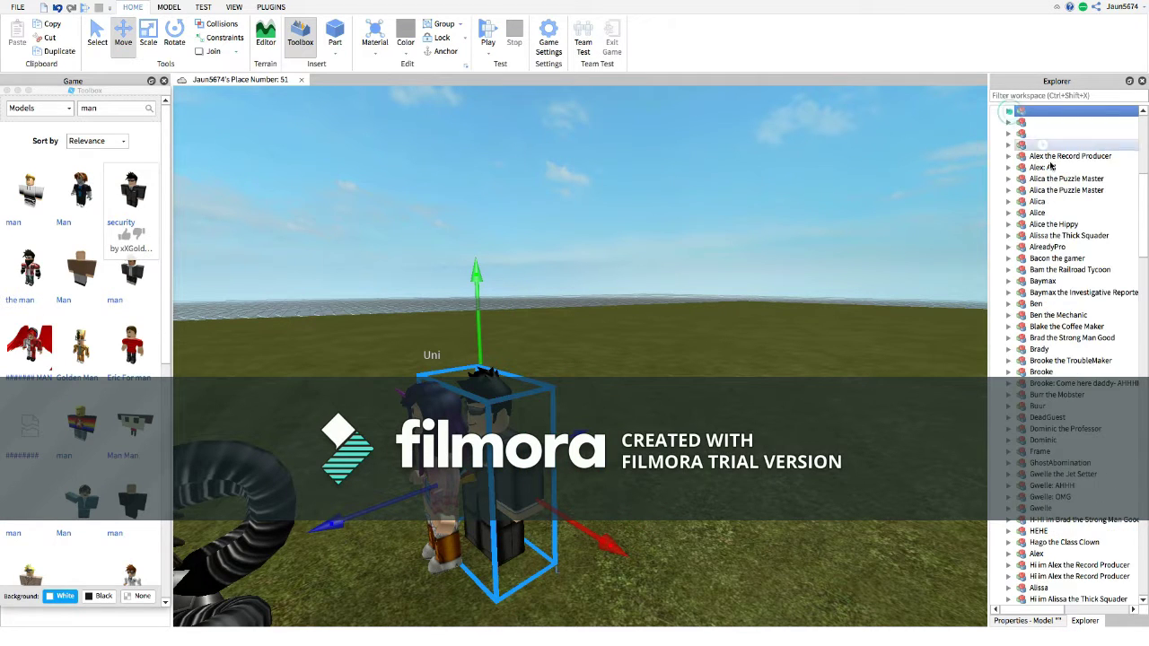
left_click(1008, 111)
left_click(1056, 214)
left_click(174, 41)
left_click_drag(391, 524, 542, 404)
left_click_drag(395, 526, 465, 422)
Move the suited man's rotated left arm forward so it reaches in front of Uni.
left_click(123, 34)
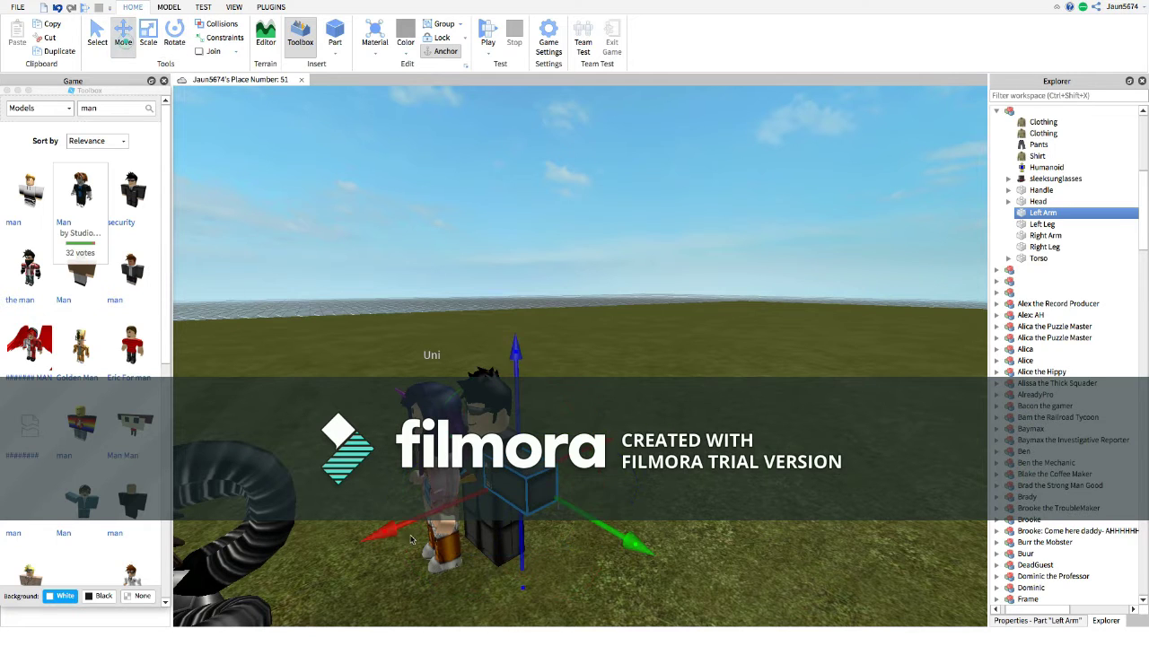
left_click_drag(434, 517, 323, 573)
left_click_drag(400, 473, 420, 391)
key("d")
key("a")
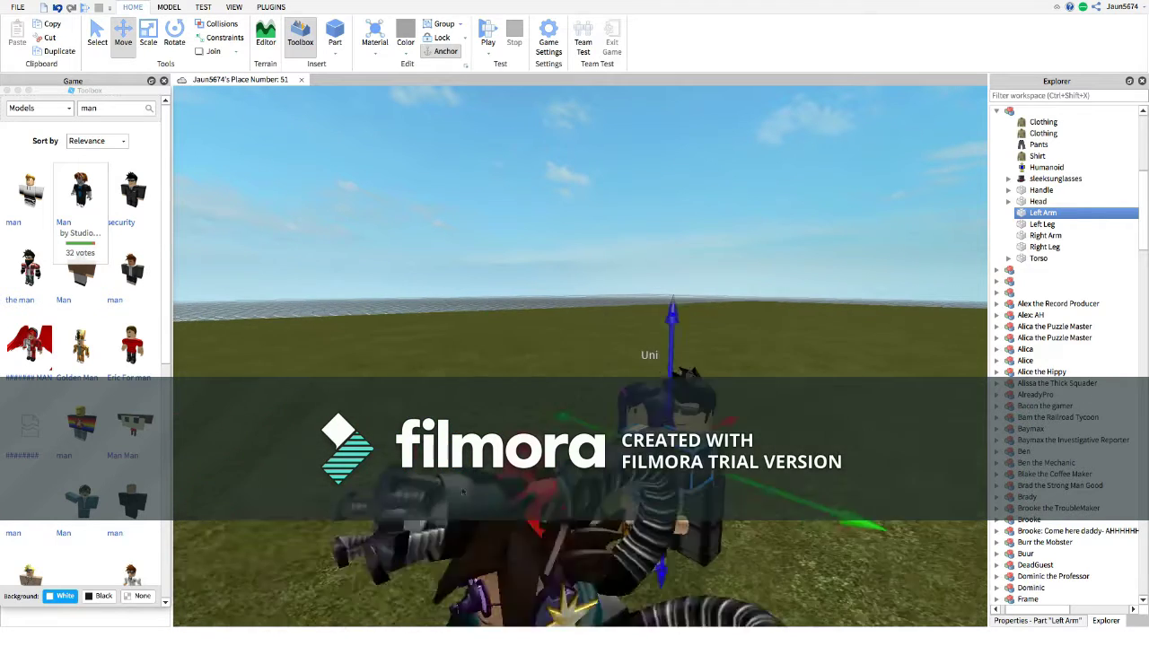
key("d")
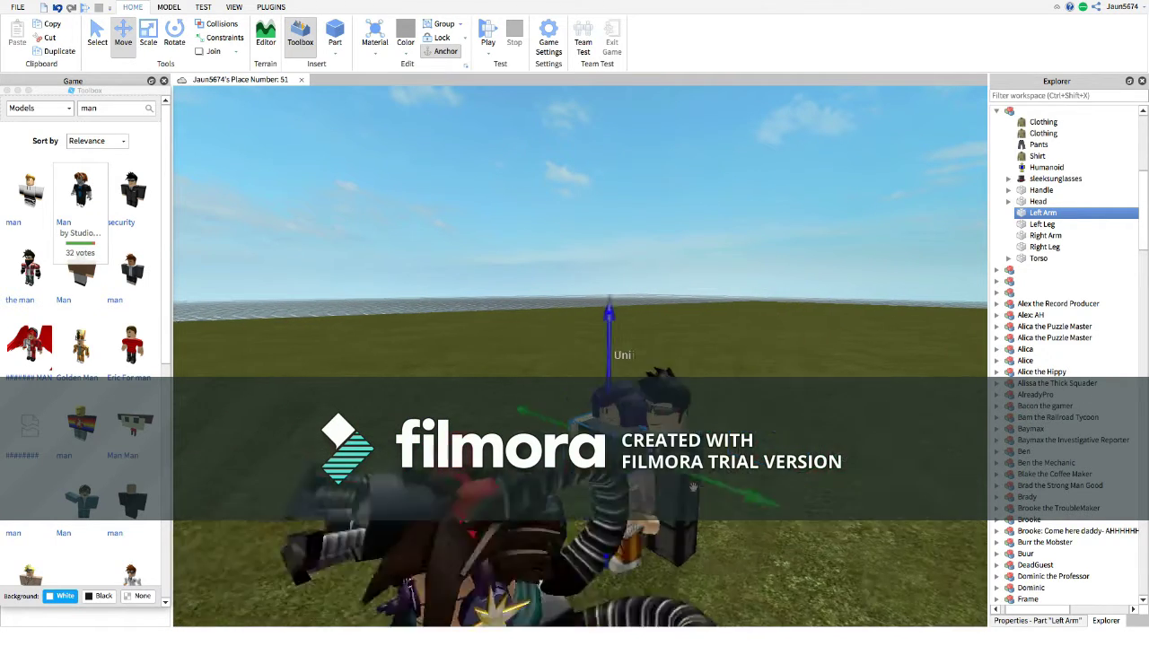
key("d")
Move the Uni character closer in against the suited man, behind his raised arm.
left_click(714, 493)
left_click(499, 456)
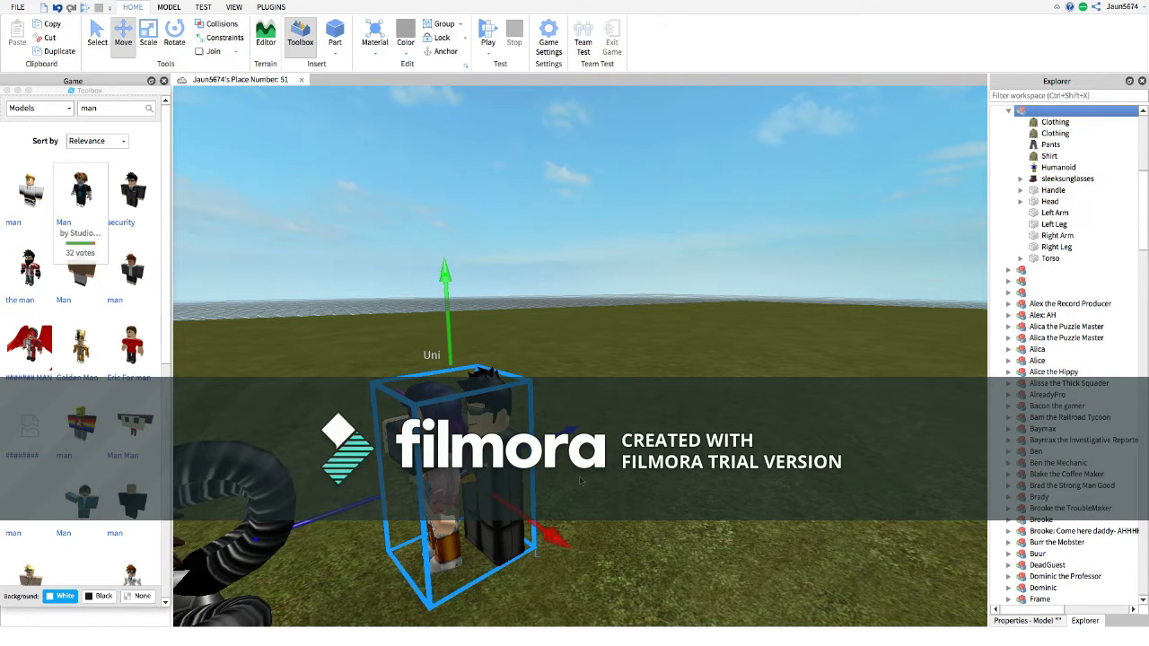
left_click(446, 535)
left_click_drag(235, 521, 304, 503)
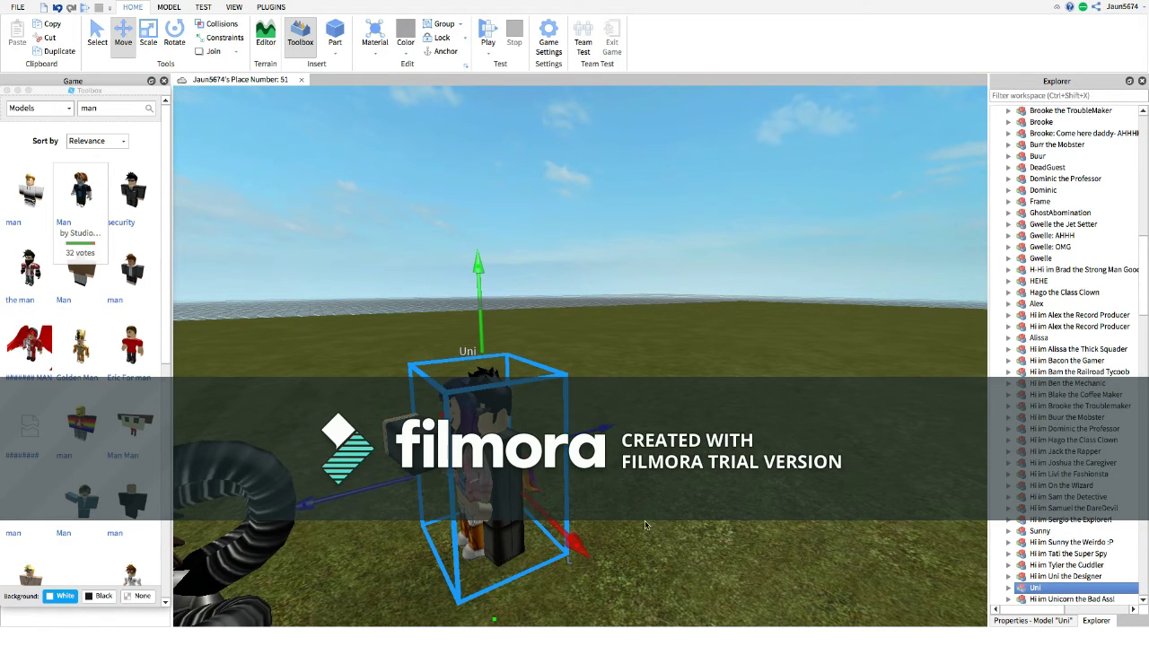
left_click_drag(614, 527, 695, 514)
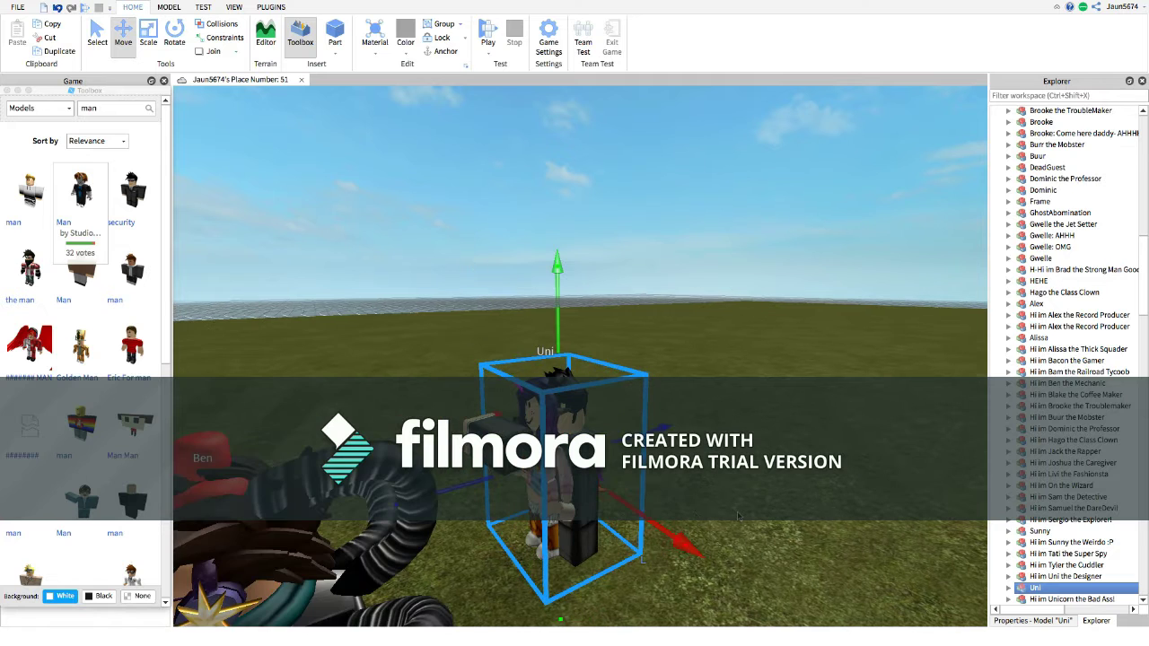
scroll(881, 407, "up", 1)
scroll(1033, 538, "up", 3)
Move the Uni character away from the suited man across the open grass.
left_click(612, 533)
left_click(608, 498)
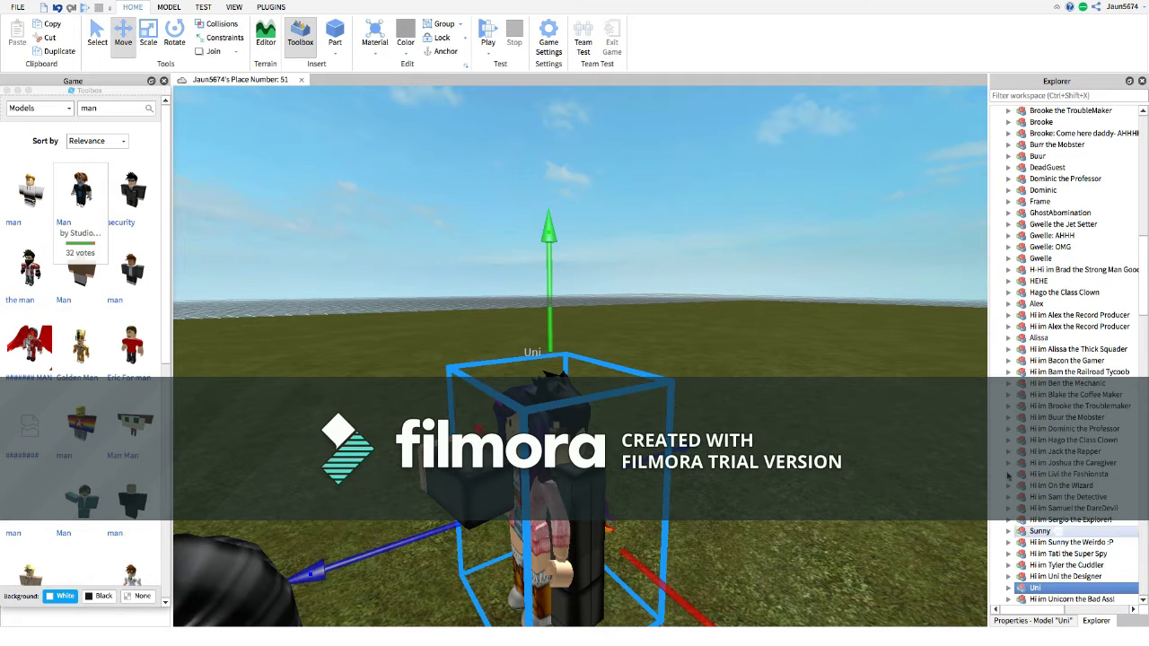
scroll(711, 528, "down", 5)
left_click_drag(625, 375, 685, 367)
scroll(682, 370, "up", 5)
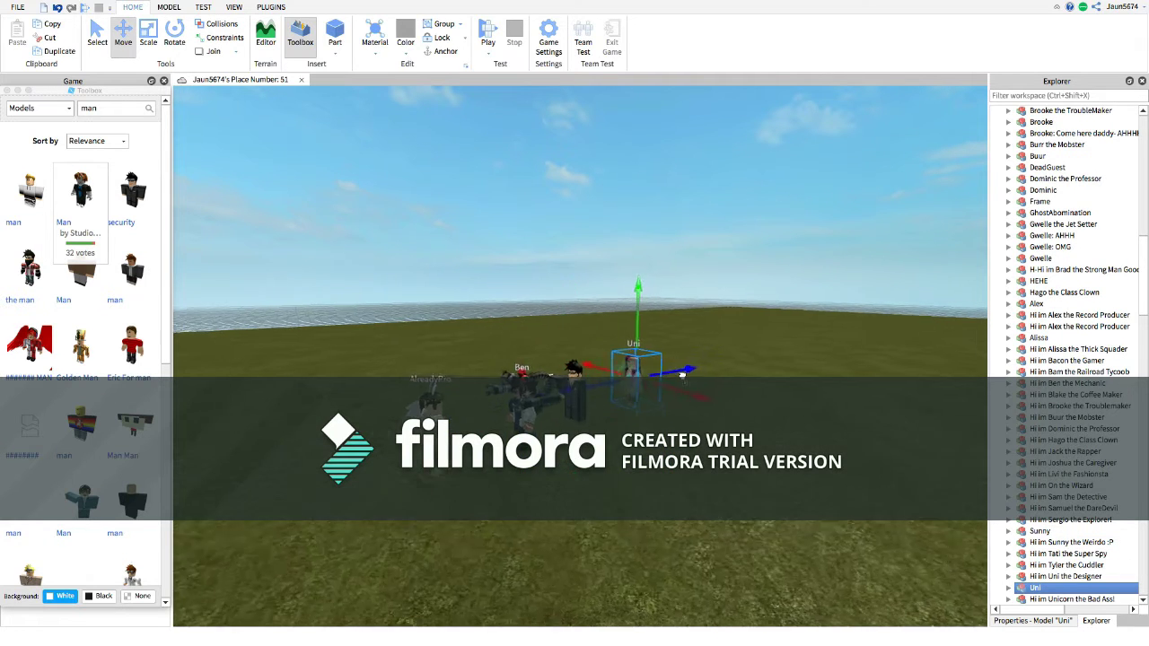
Move the suited man beside Uni so that his raised arm is in front of her.
left_click(566, 460)
left_click_drag(530, 503, 701, 422)
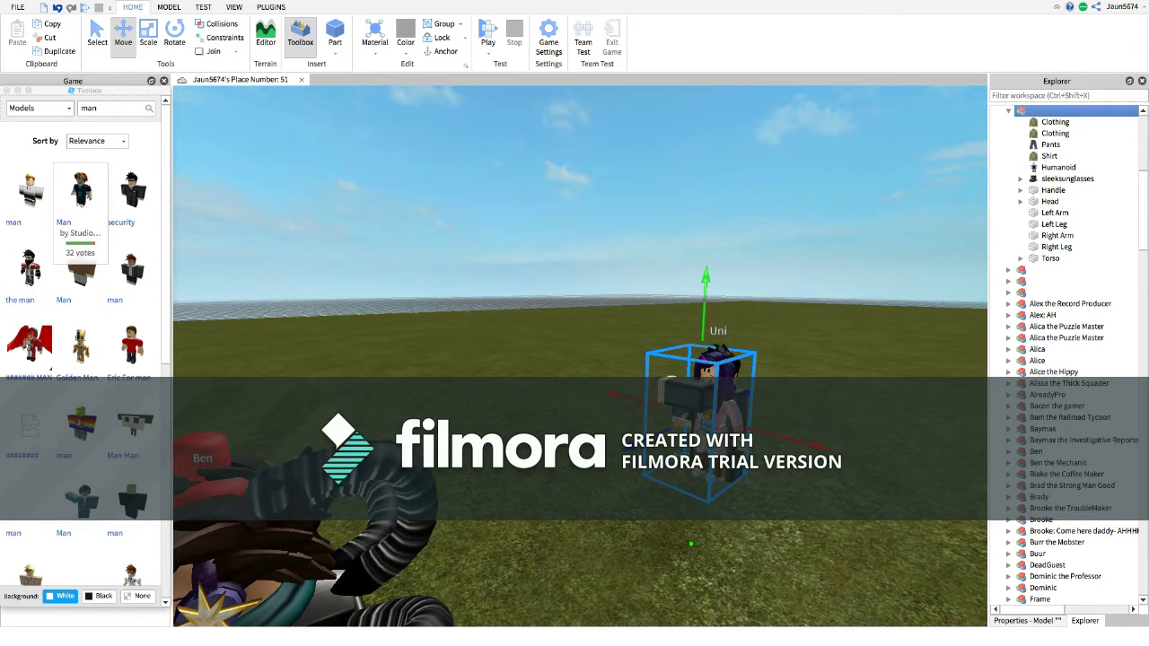
key("d")
key("w")
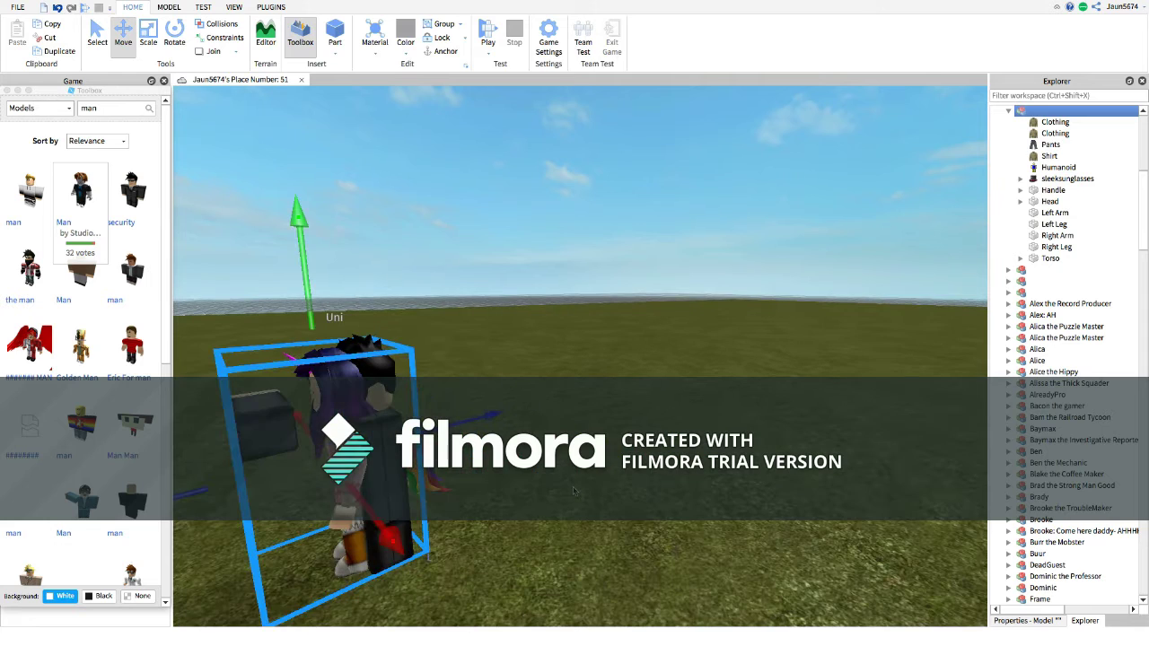
key("a")
key("w")
key("d")
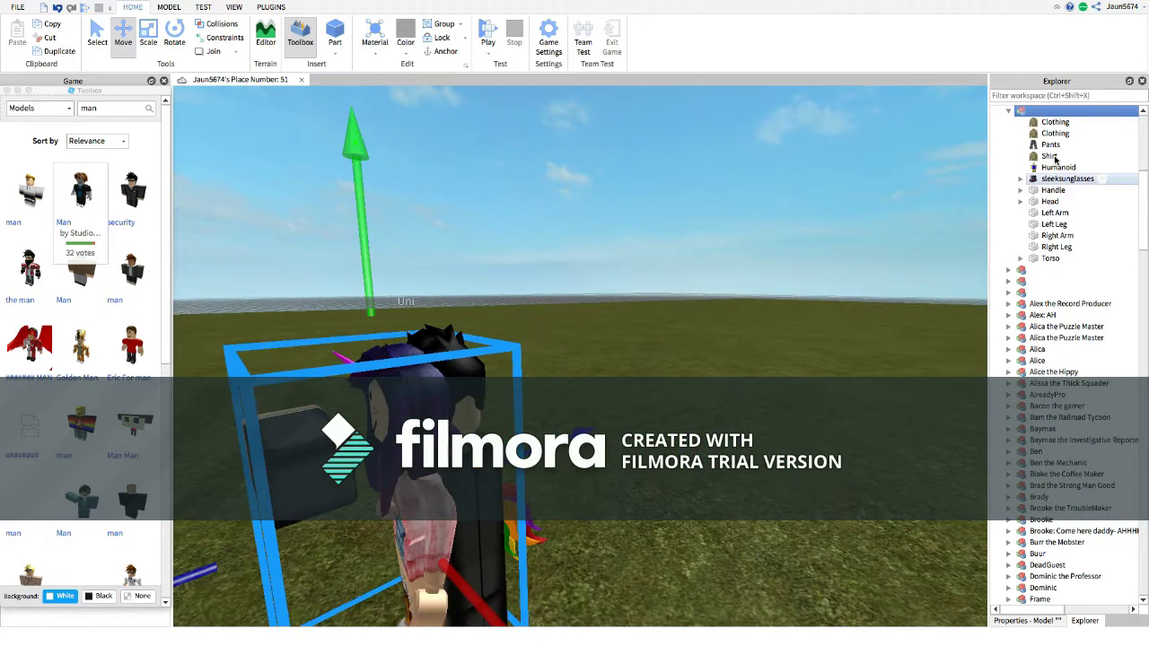
Move the suited man's left arm lower and closer so that it wraps across Uni's front.
left_click(1052, 213)
left_click_drag(338, 526, 341, 579)
left_click_drag(515, 426, 556, 432)
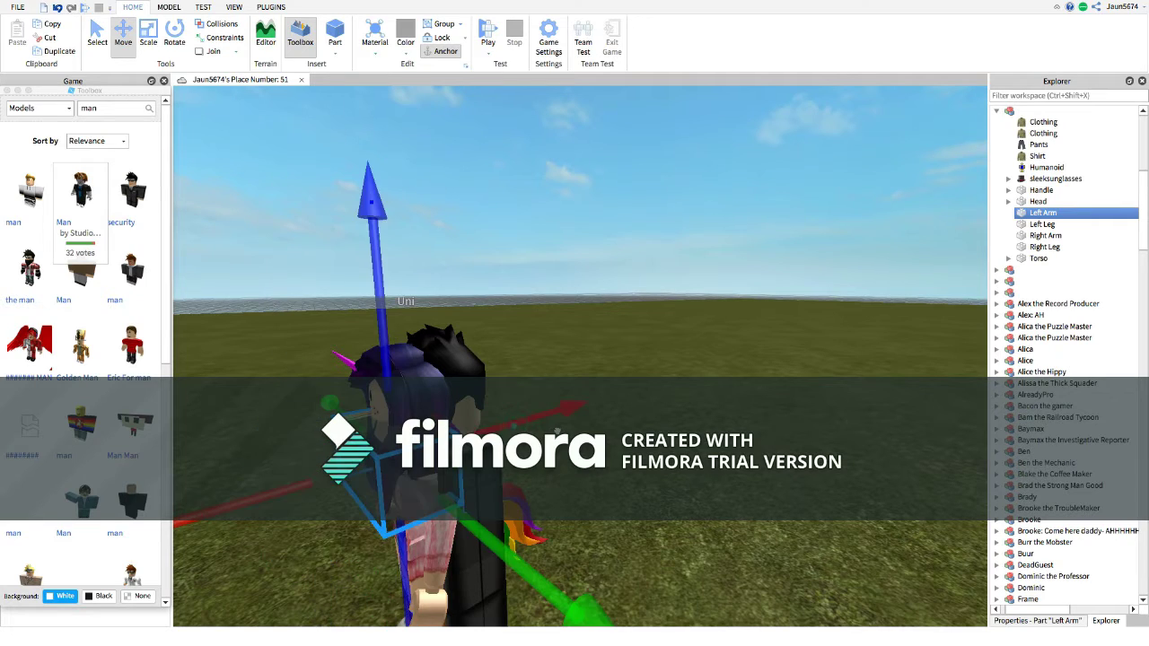
key("a")
left_click(434, 527)
right_click_drag(435, 527, 434, 527)
key("s")
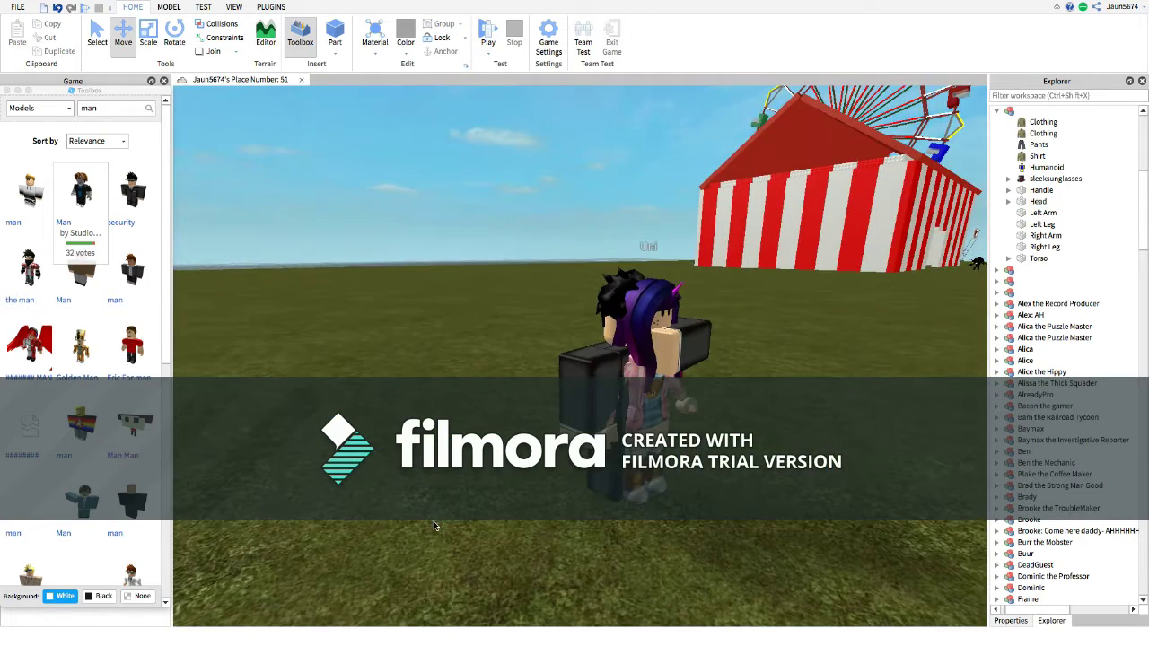
key("s")
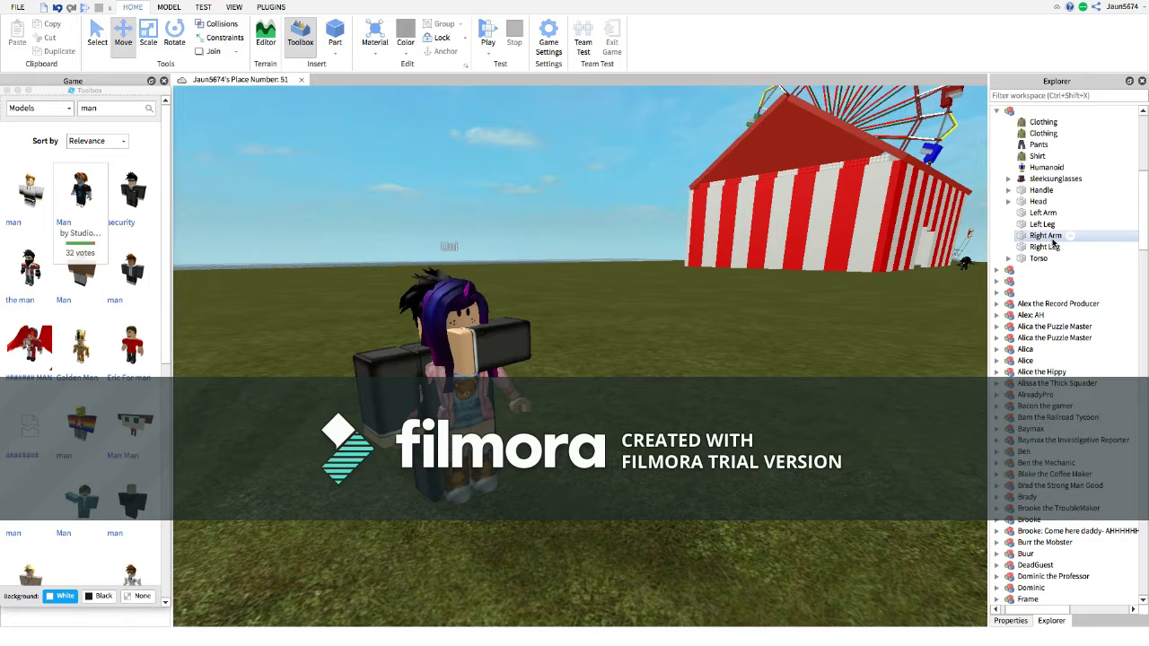
Rotate the suited man's right arm so that it bends upward and forward toward Uni.
left_click(1043, 235)
left_click(175, 41)
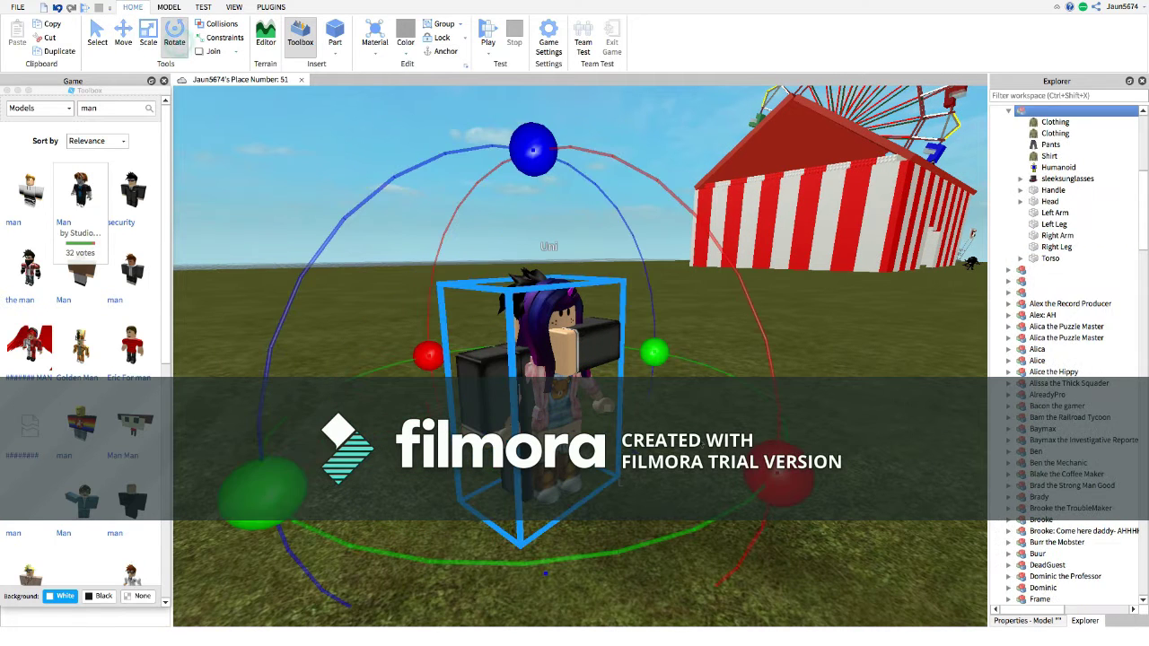
left_click(873, 283)
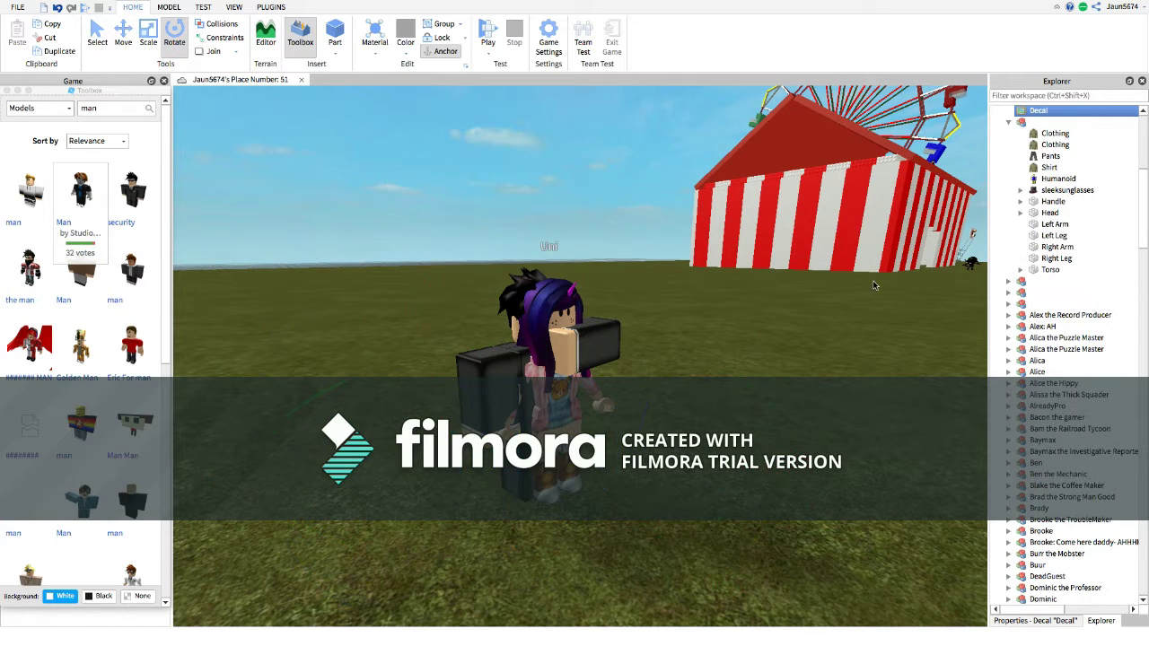
left_click(1056, 247)
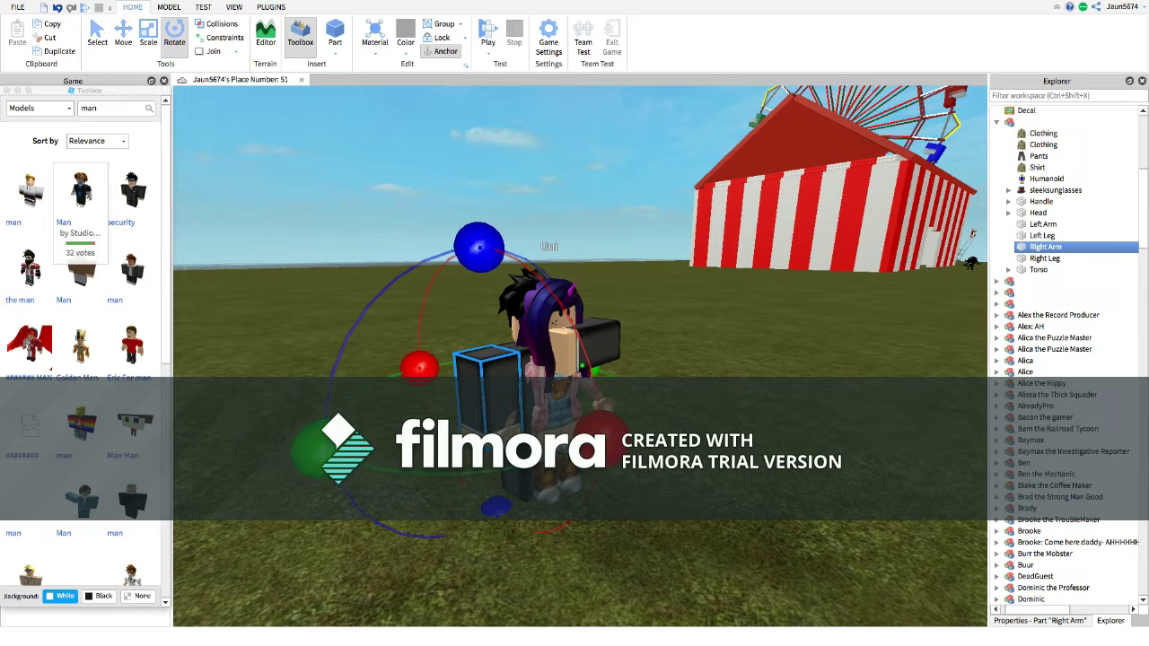
left_click_drag(556, 365, 517, 353)
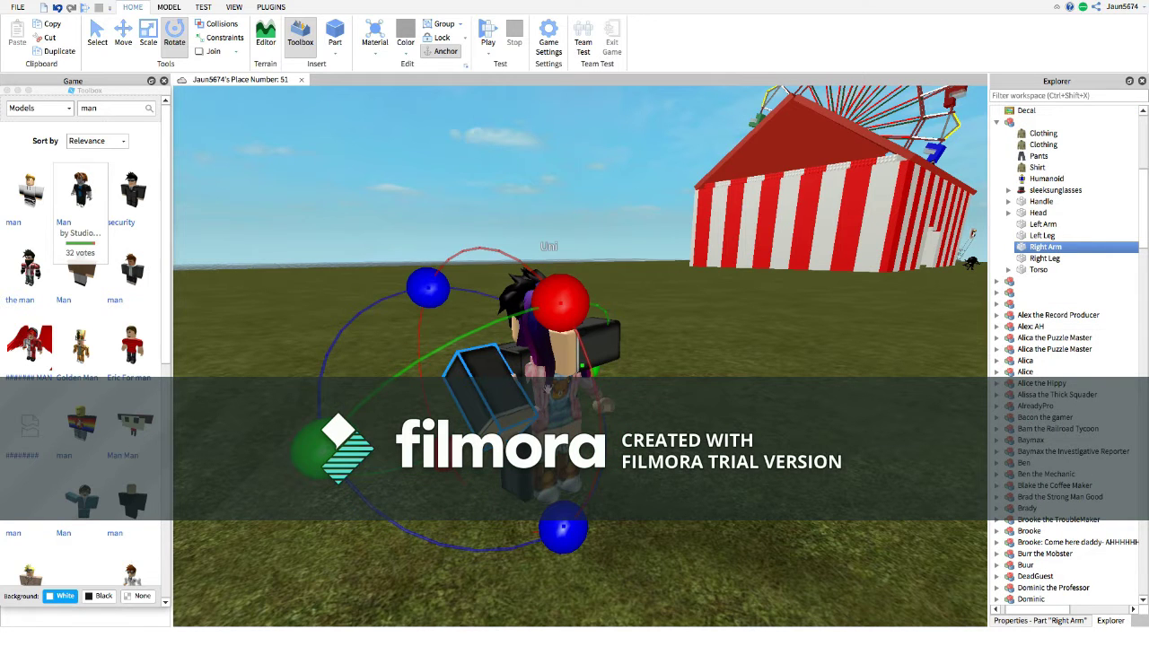
left_click_drag(548, 291, 458, 309)
left_click(123, 38)
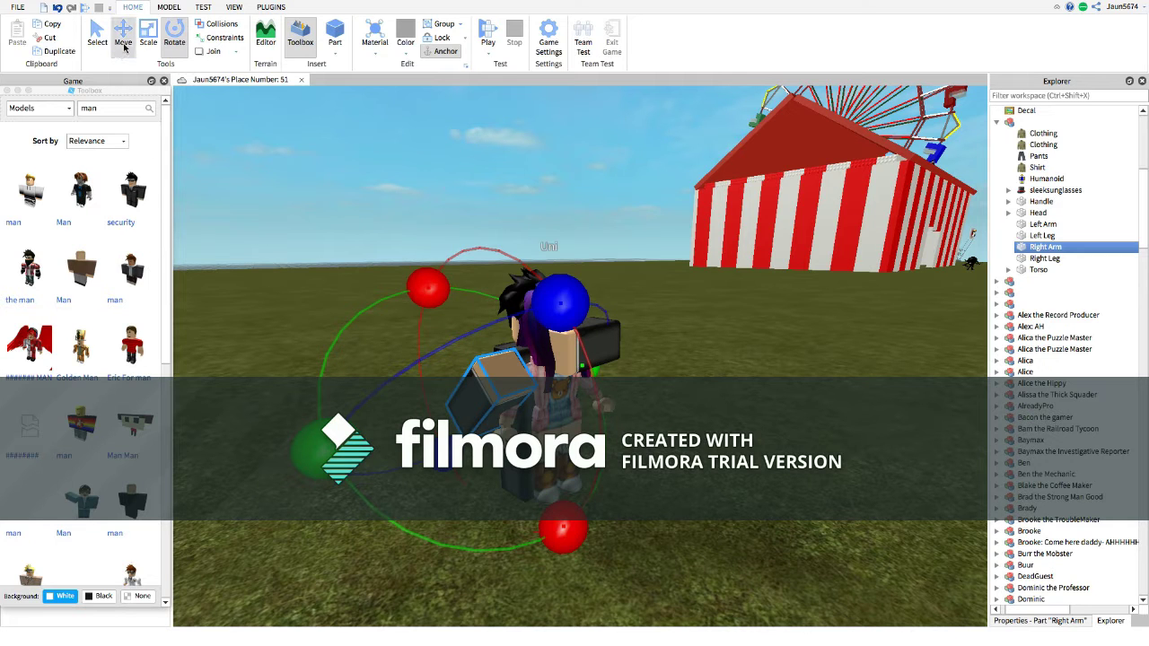
key("d")
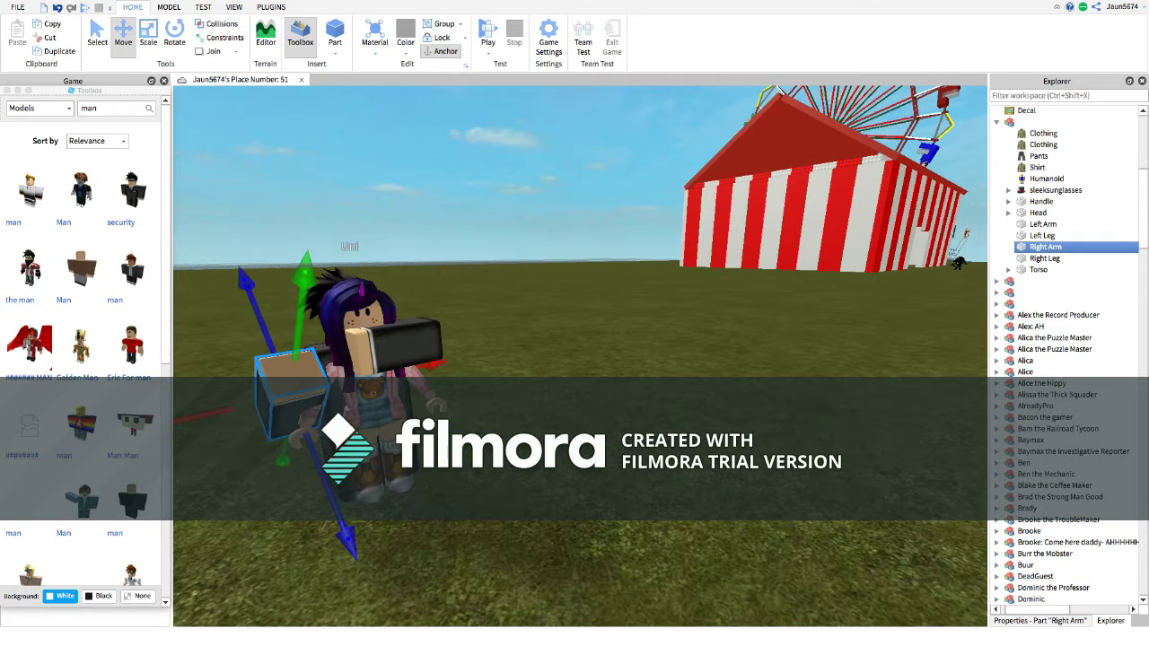
Rotate the Uni character's left arm so that it tilts up from her side.
left_click(409, 406)
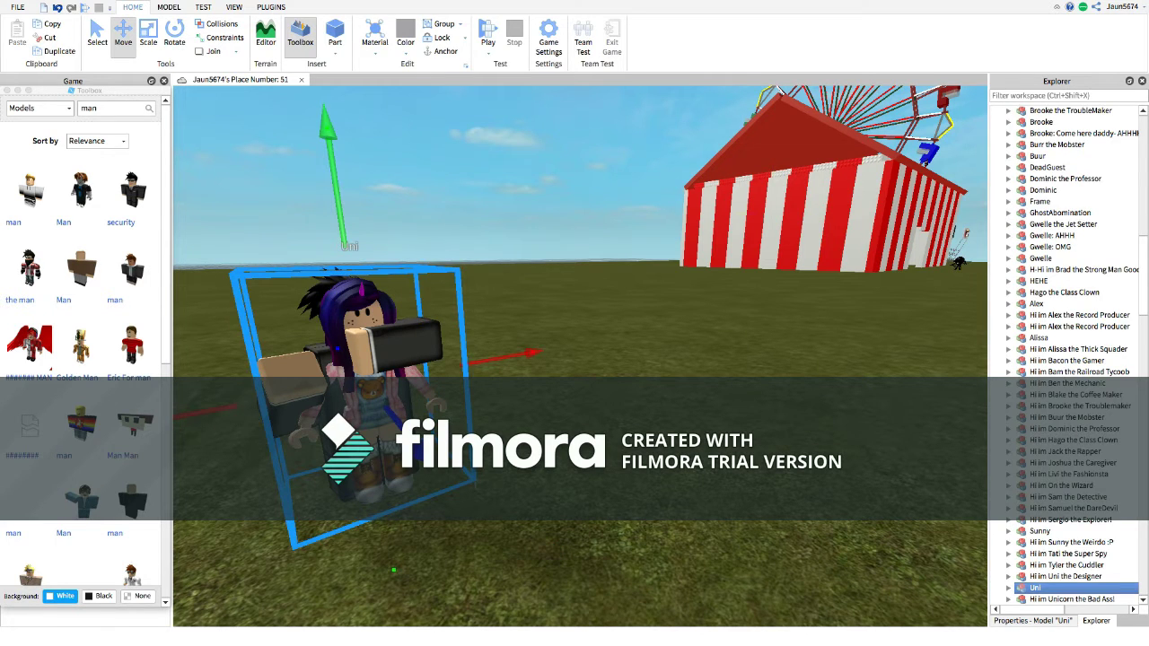
scroll(1032, 587, "down", 1)
left_click(1009, 554)
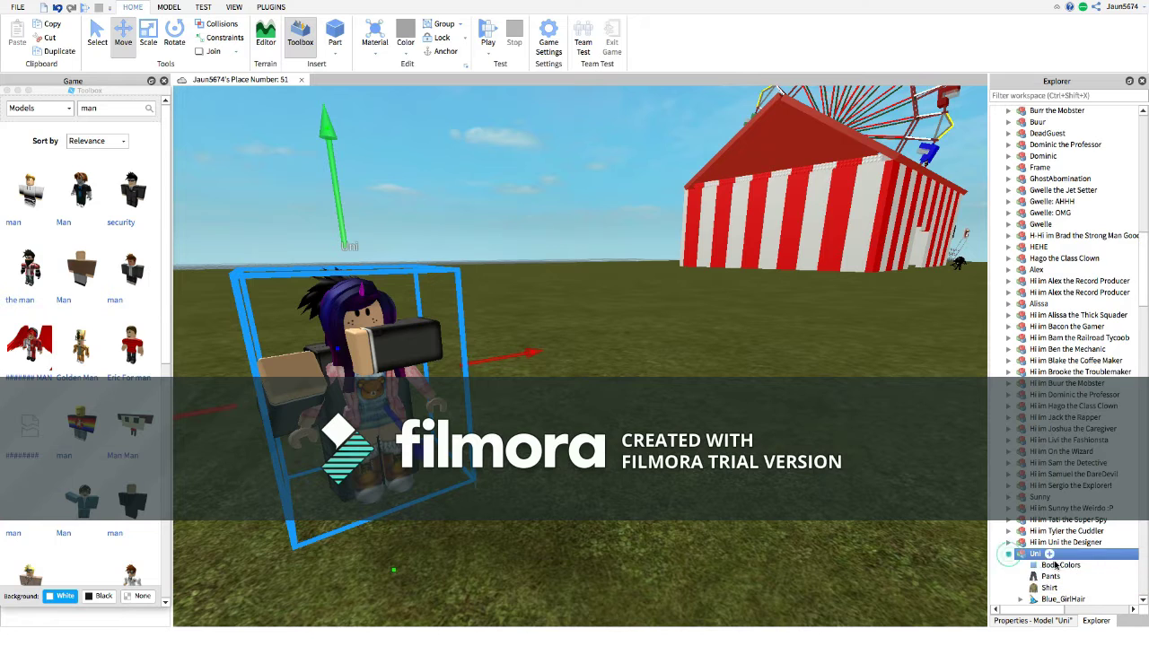
scroll(1059, 588, "down", 3)
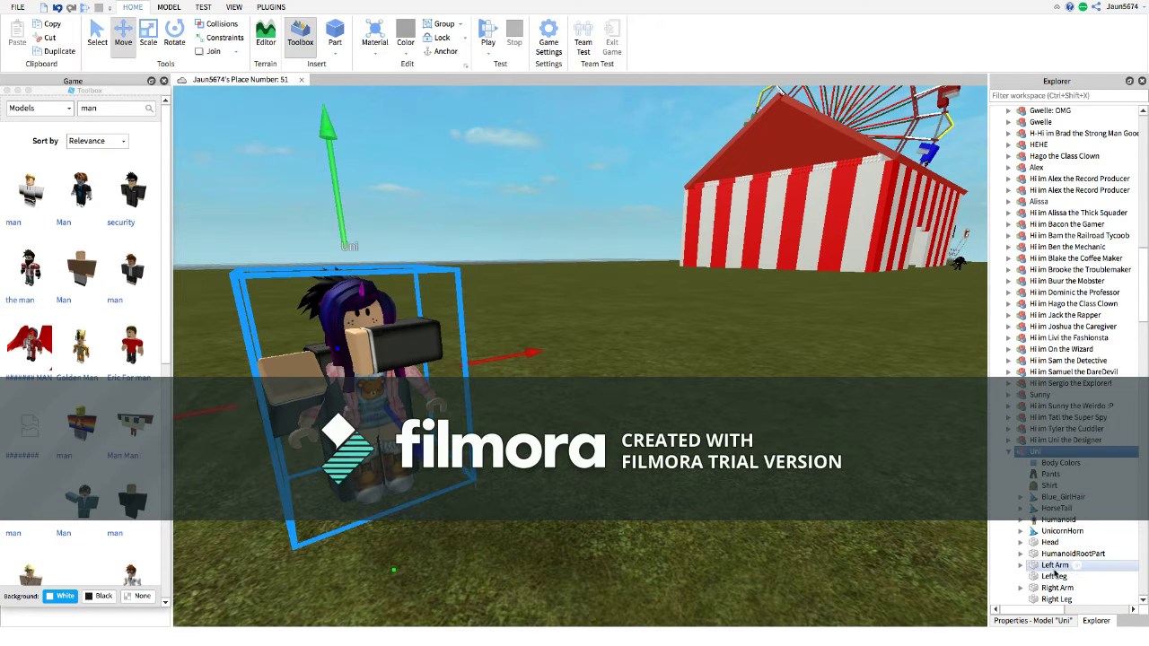
left_click(1054, 567)
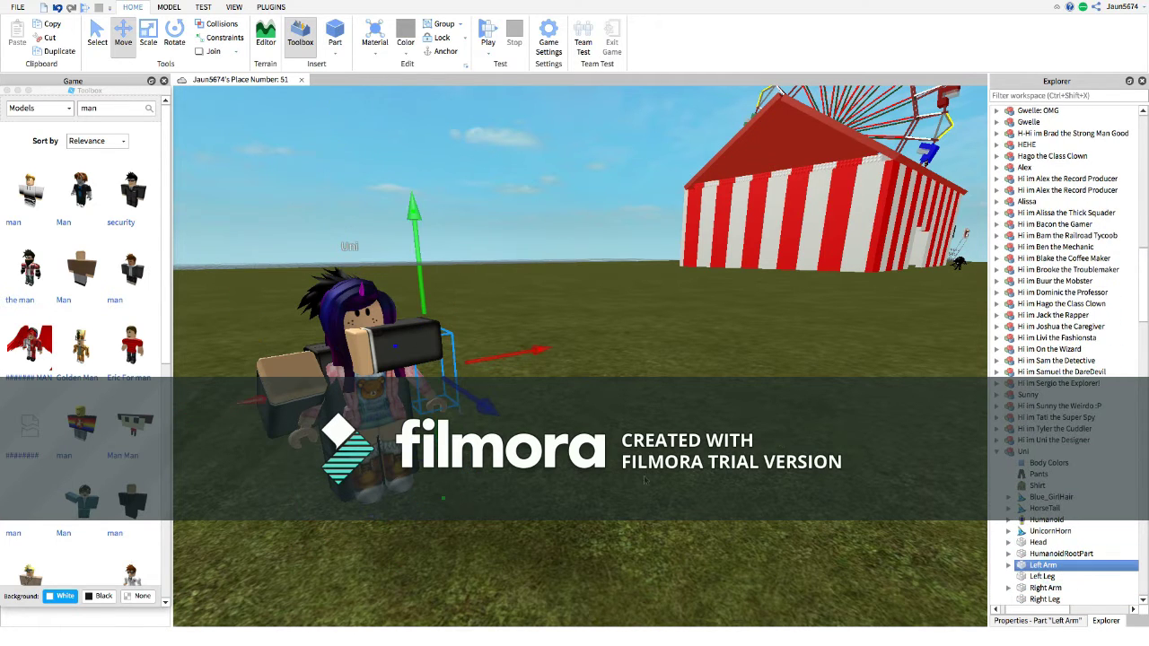
left_click(174, 36)
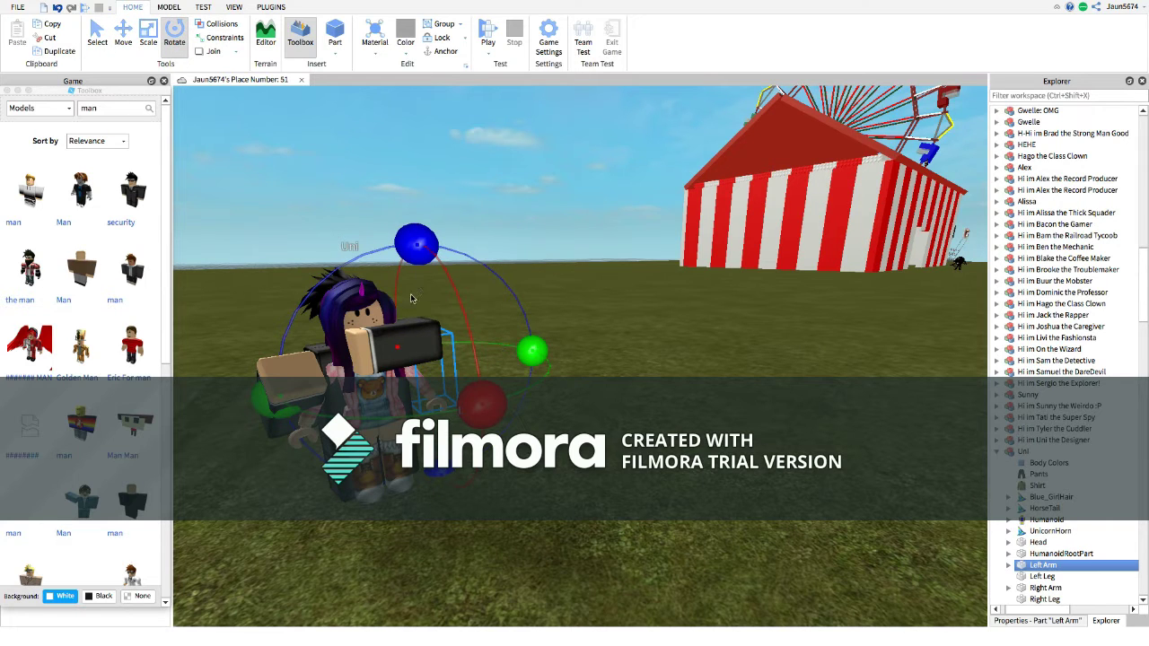
left_click_drag(468, 401, 500, 473)
mouse_move(476, 525)
left_mouse_down()
mouse_move(463, 531)
mouse_move(492, 516)
left_mouse_up()
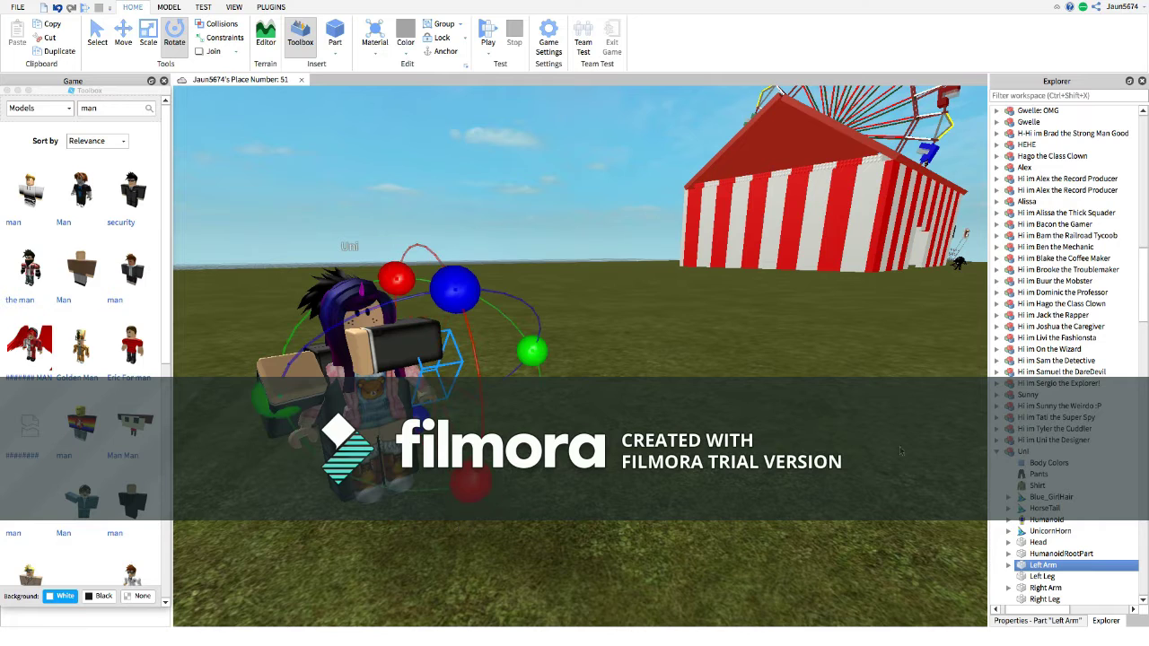
Rotate the Uni character's right arm forward from her side.
left_click(1046, 587)
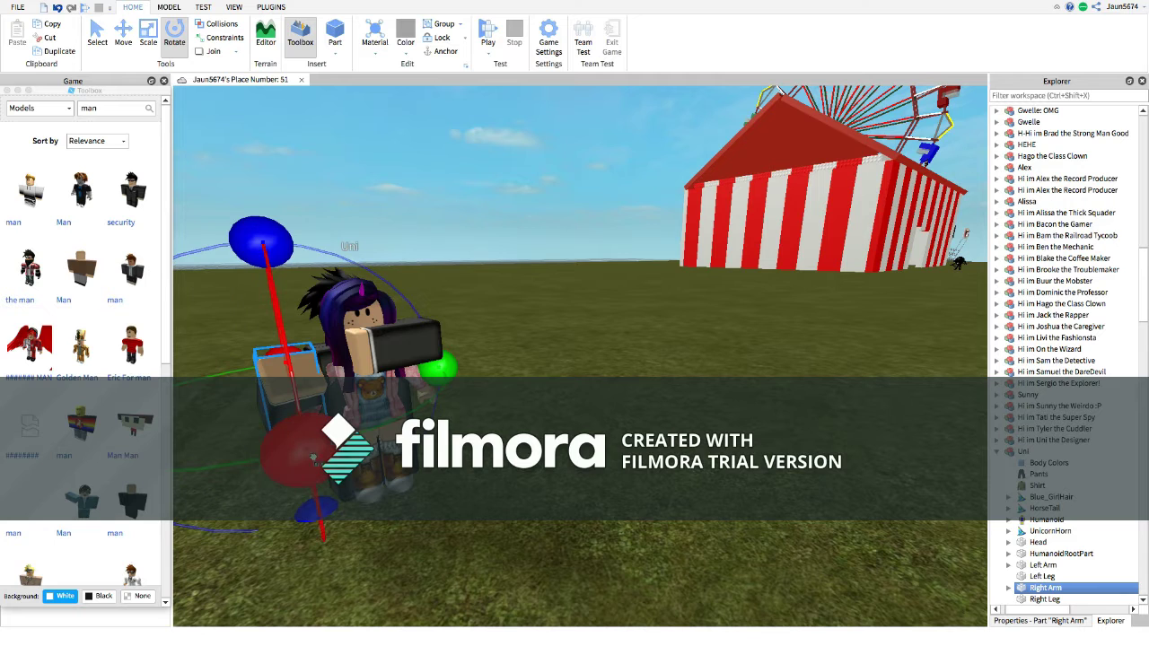
left_click_drag(312, 458, 331, 533)
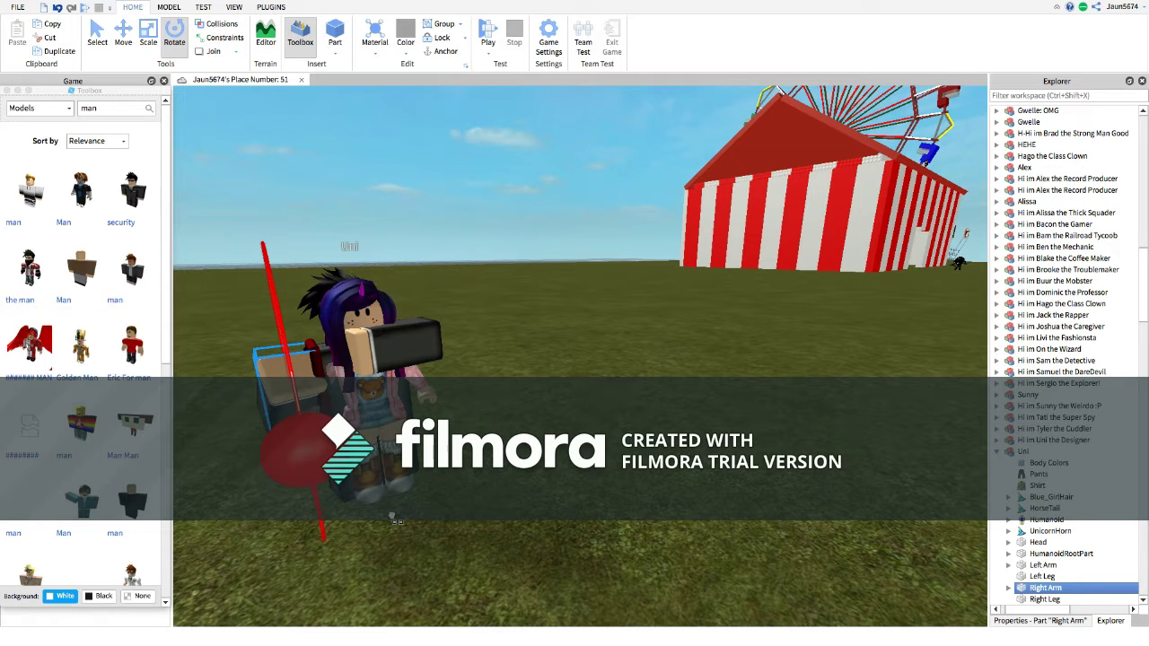
left_click_drag(389, 460, 374, 428)
key("d")
key("a")
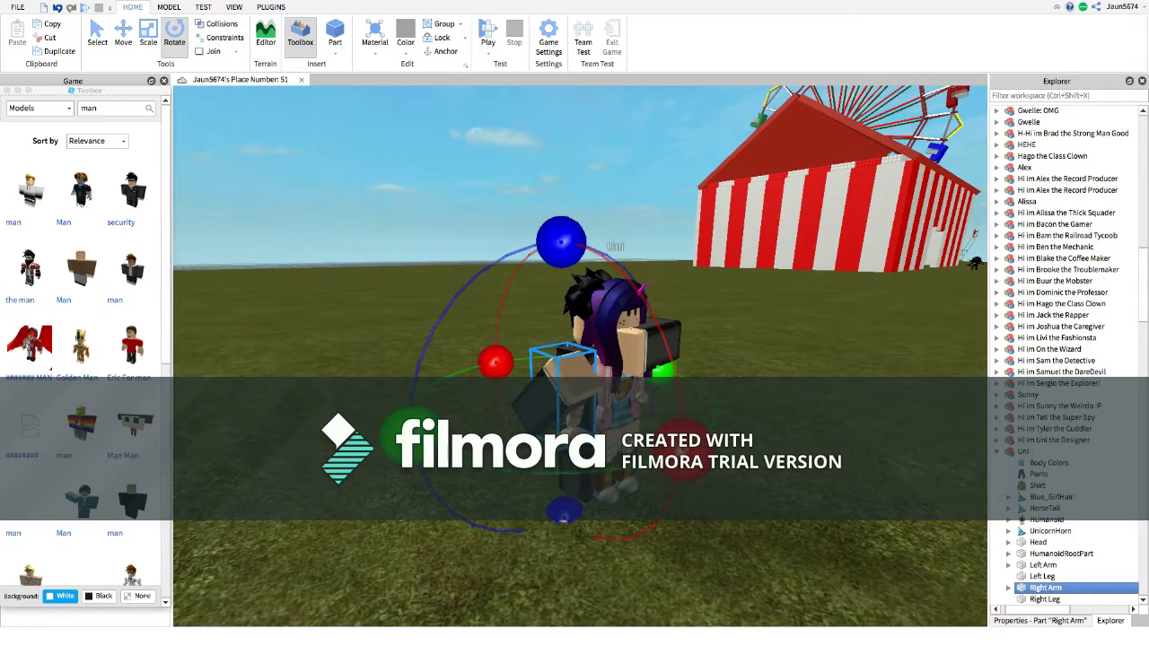
left_click_drag(687, 444, 650, 619)
key("d")
left_click(669, 527)
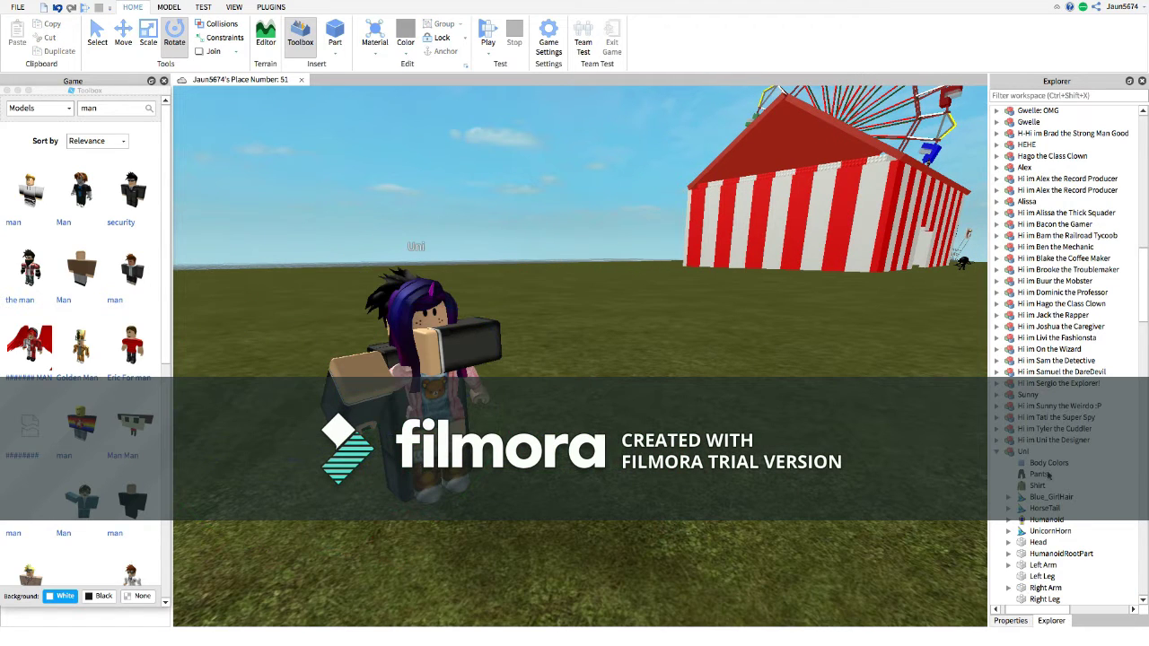
Move the suited man's rotated right arm slightly upward and closer to Uni.
left_click(401, 474)
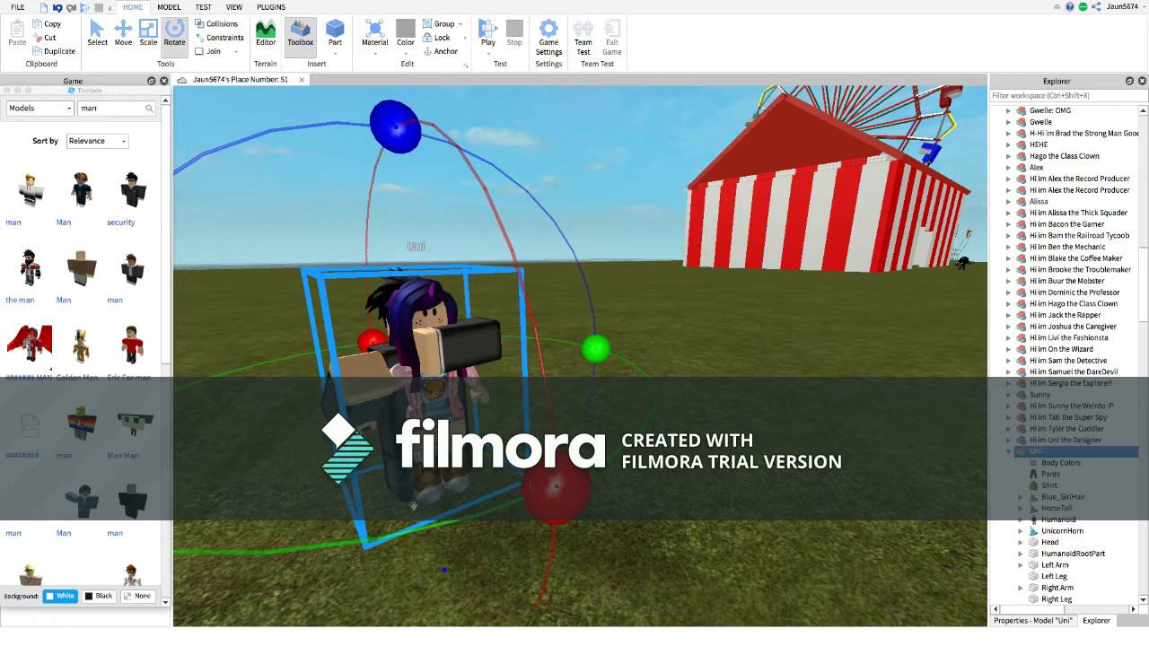
left_click(445, 543)
key("a")
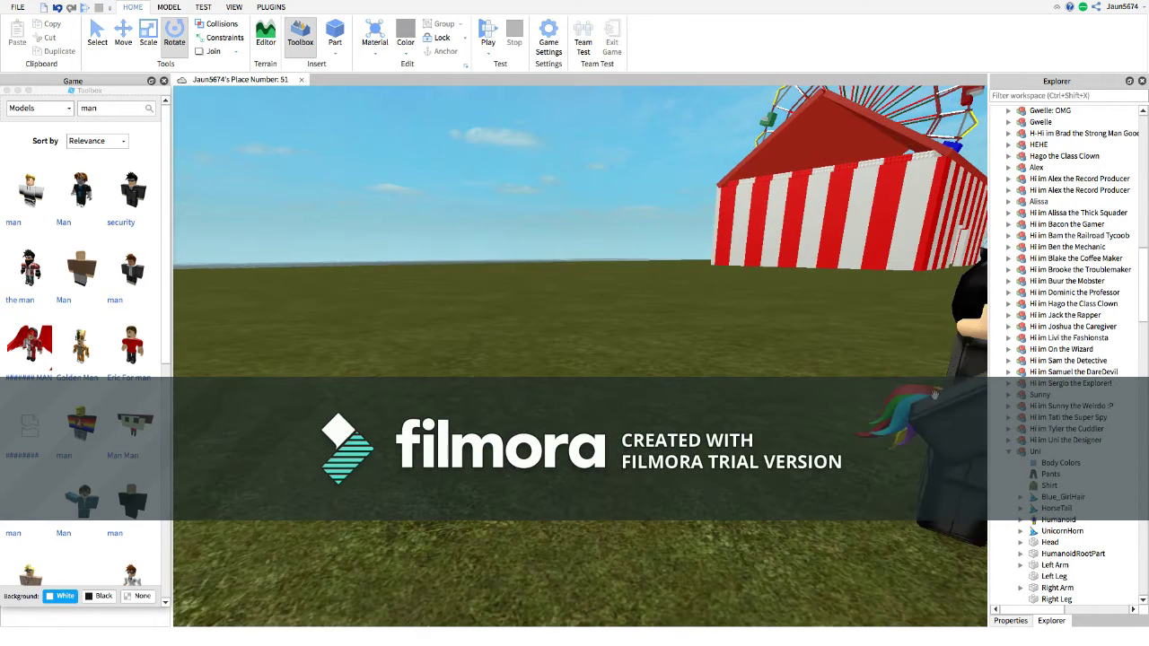
right_click_drag(925, 422, 868, 405)
left_click(866, 404)
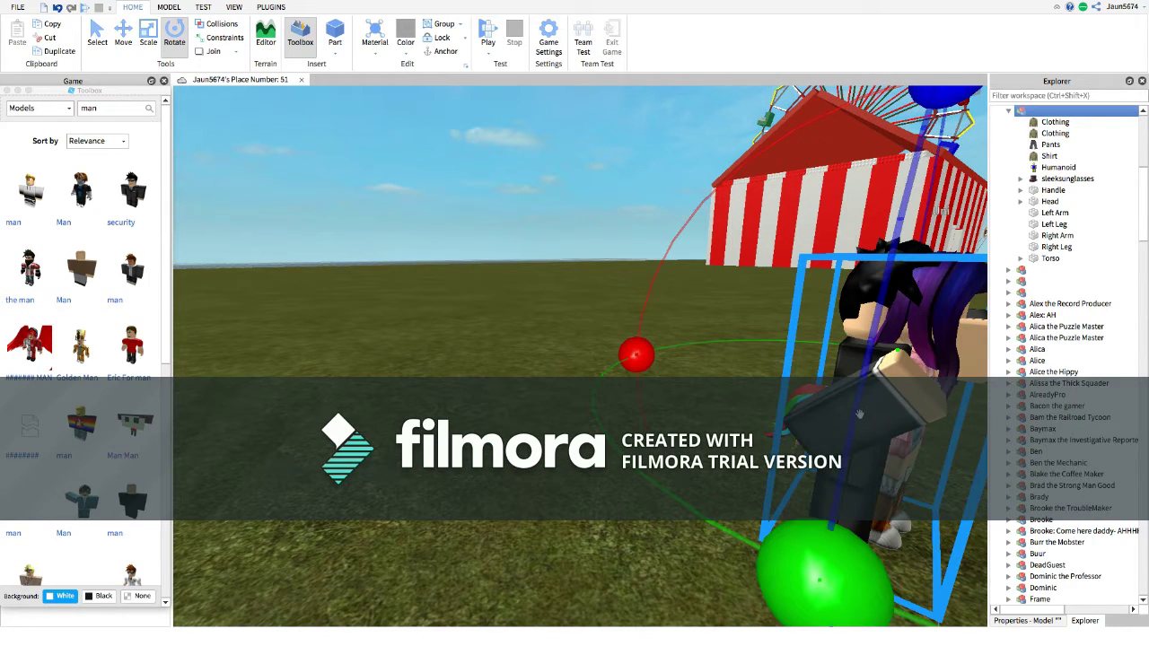
left_click(1065, 236)
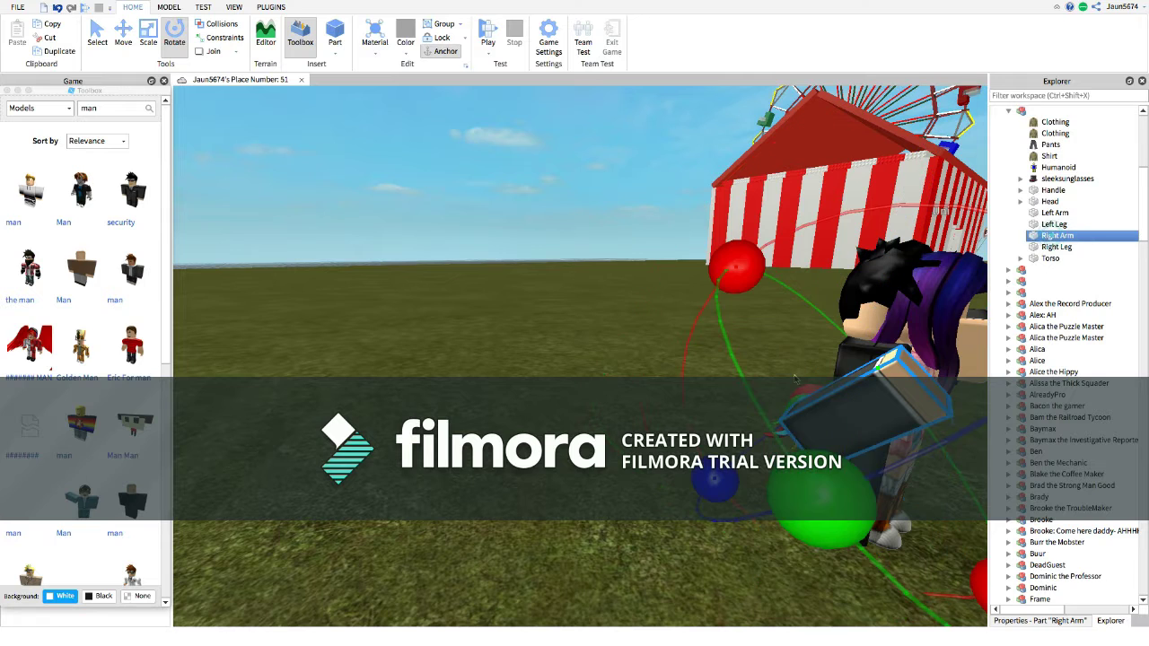
left_click(123, 36)
scroll(516, 320, "down", 5)
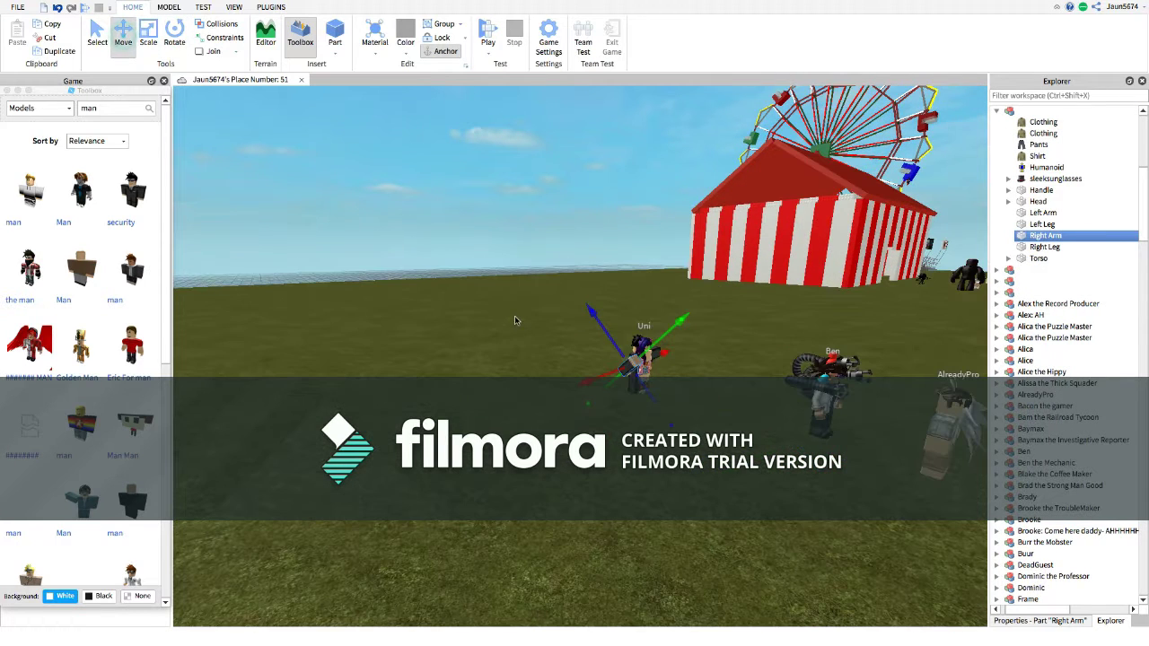
left_click_drag(665, 338, 679, 333)
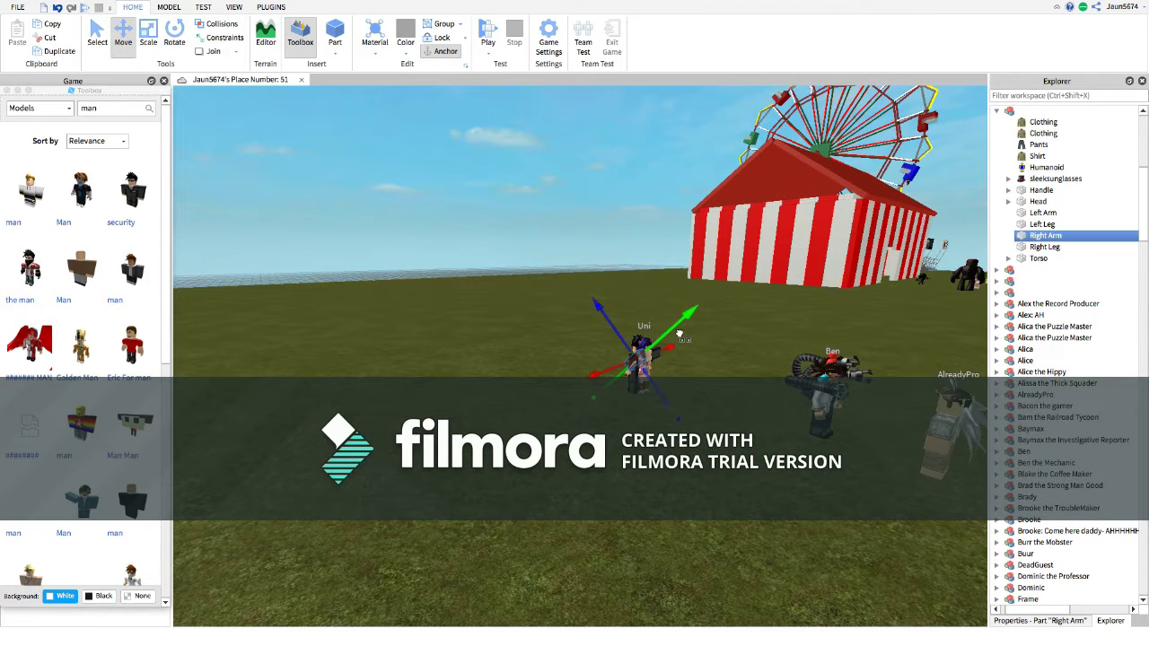
key("d")
key("w")
scroll(379, 333, "up", 3)
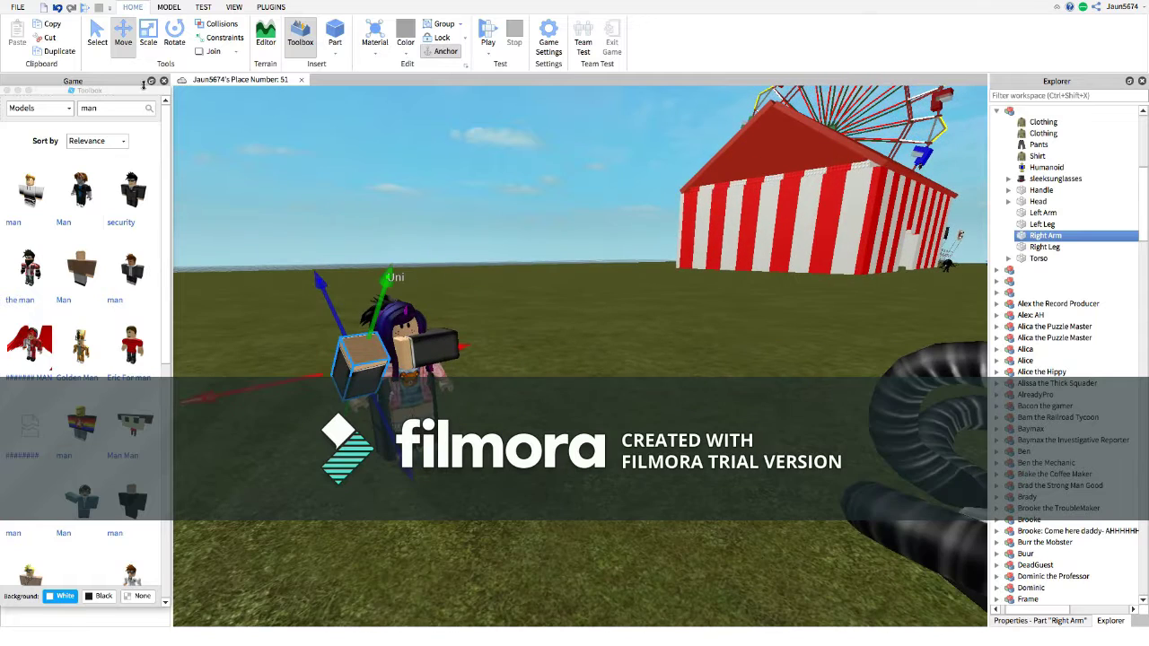
Try to rotate the suited man's raised right arm to a different angle.
left_click(170, 33)
left_click_drag(381, 297, 456, 295)
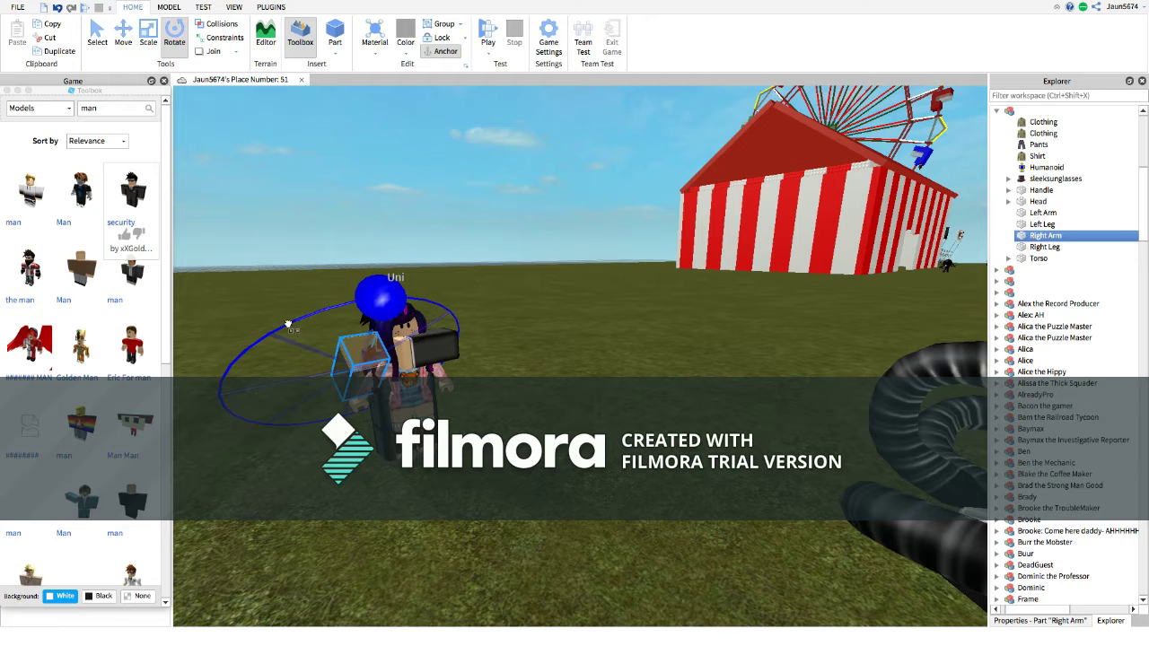
left_click_drag(288, 325, 279, 330)
left_click_drag(381, 297, 469, 293)
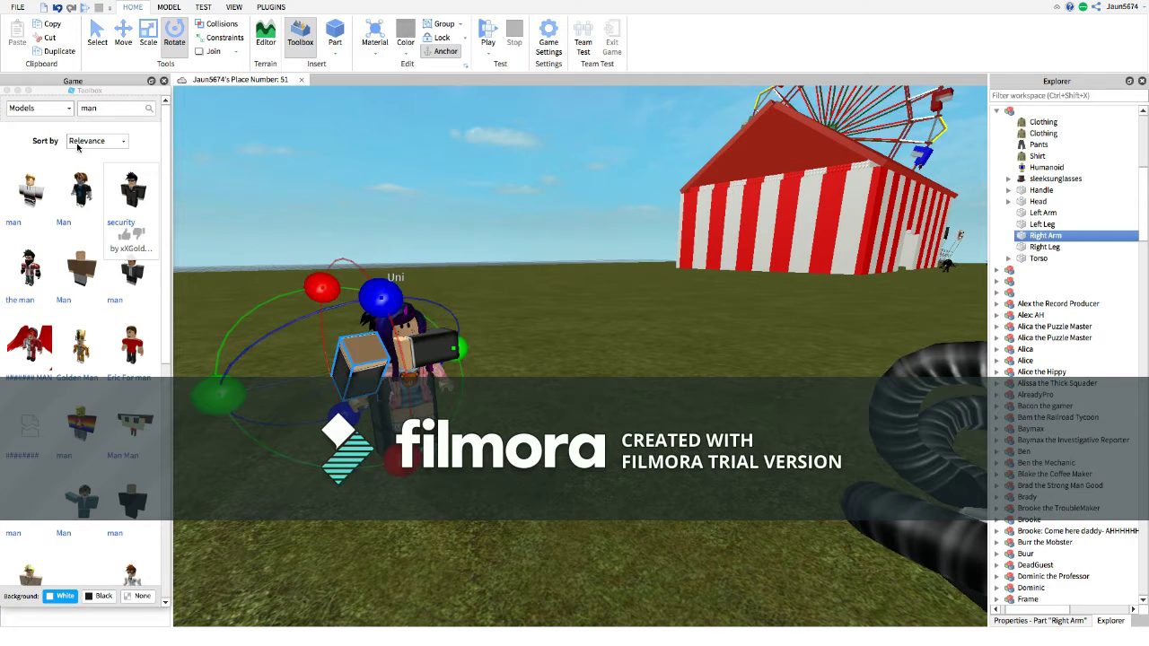
Search the toolbox's Models category for "knife".
left_click(46, 109)
left_click(36, 135)
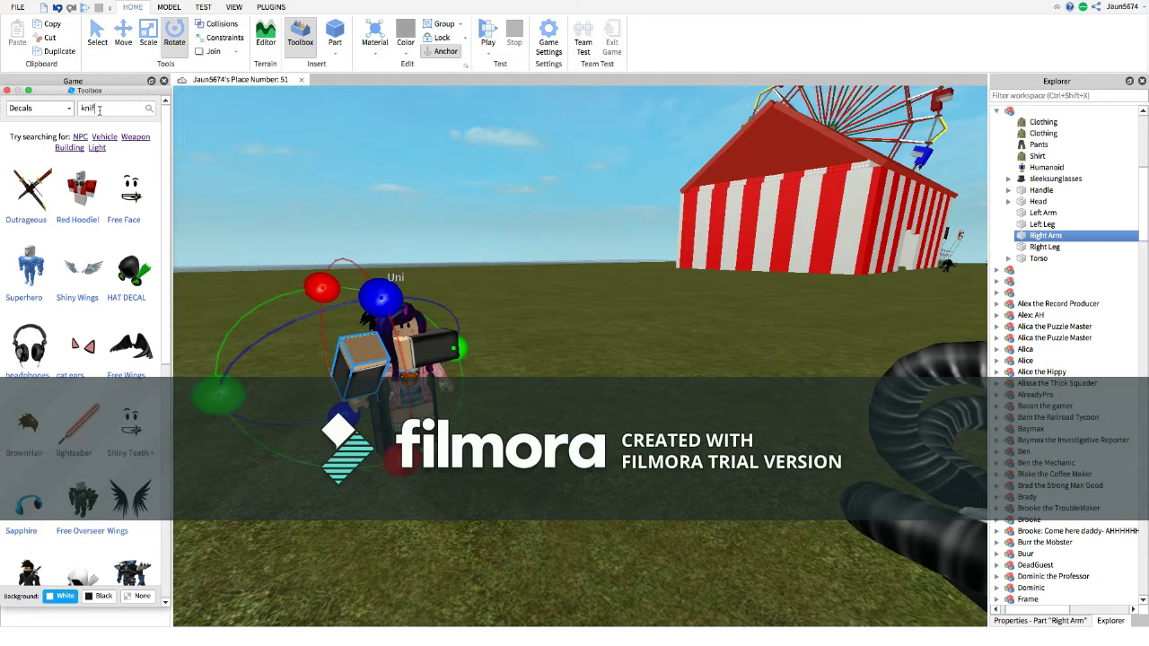
key("Return")
left_click(41, 108)
left_click(27, 99)
left_click(94, 111)
type("knif")
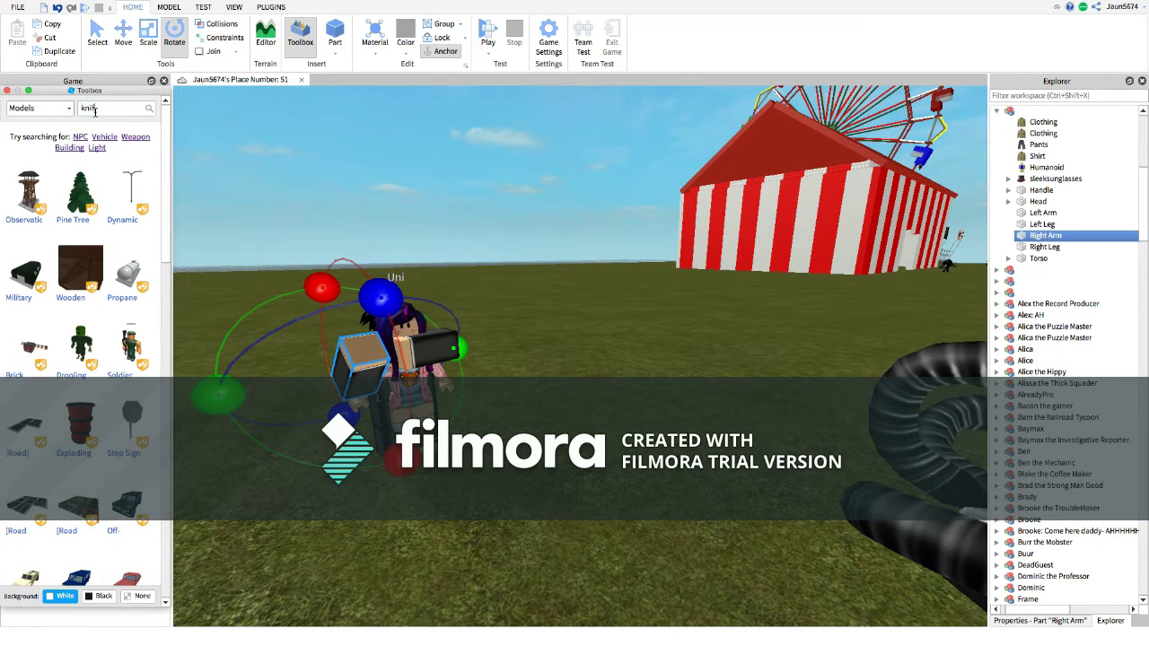
type("e")
key("Return")
left_click(721, 502)
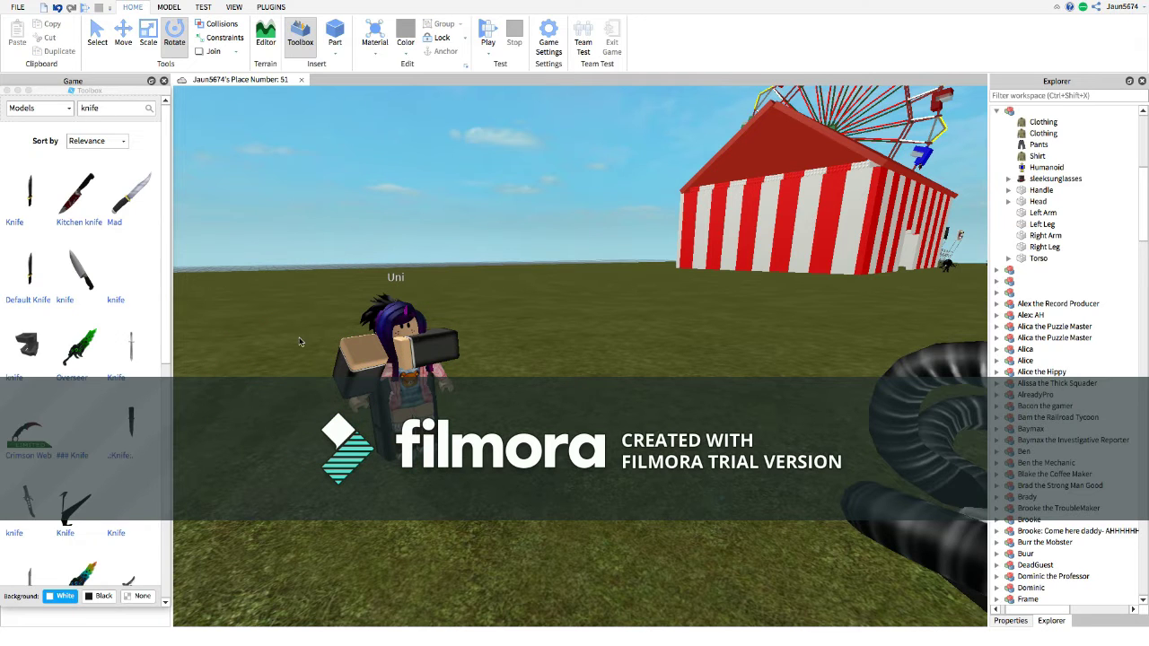
Insert the Kitchen knife model without putting it into the starter pack, and rotate it to a tilted angle.
left_click(88, 203)
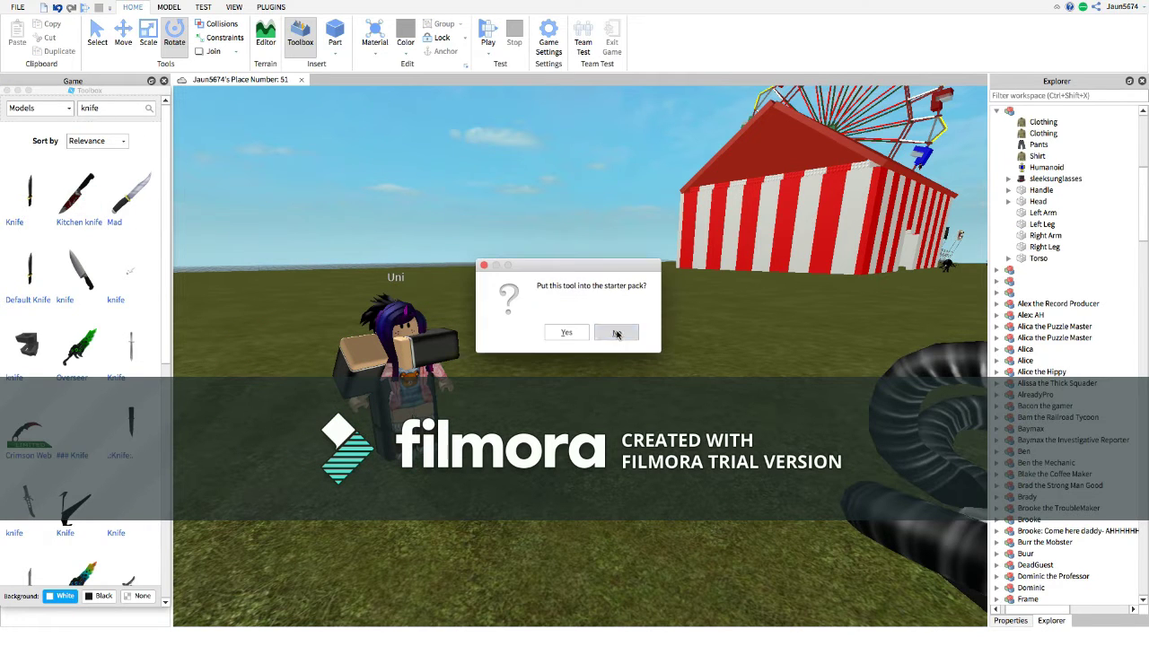
left_click(604, 326)
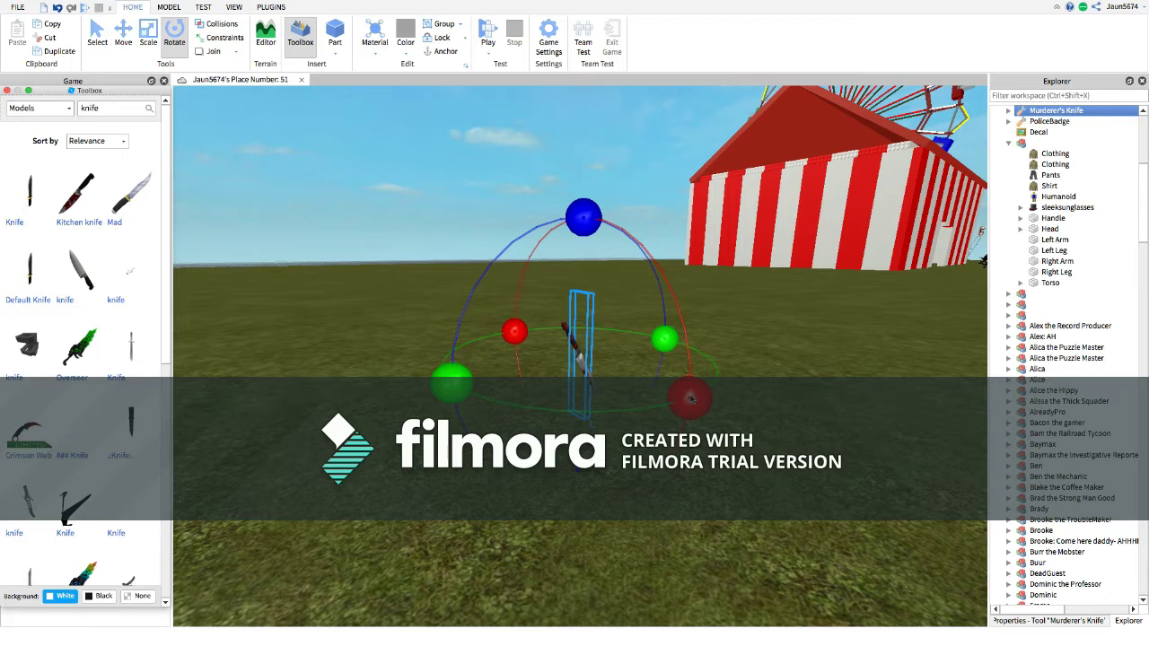
left_click_drag(690, 399, 509, 248)
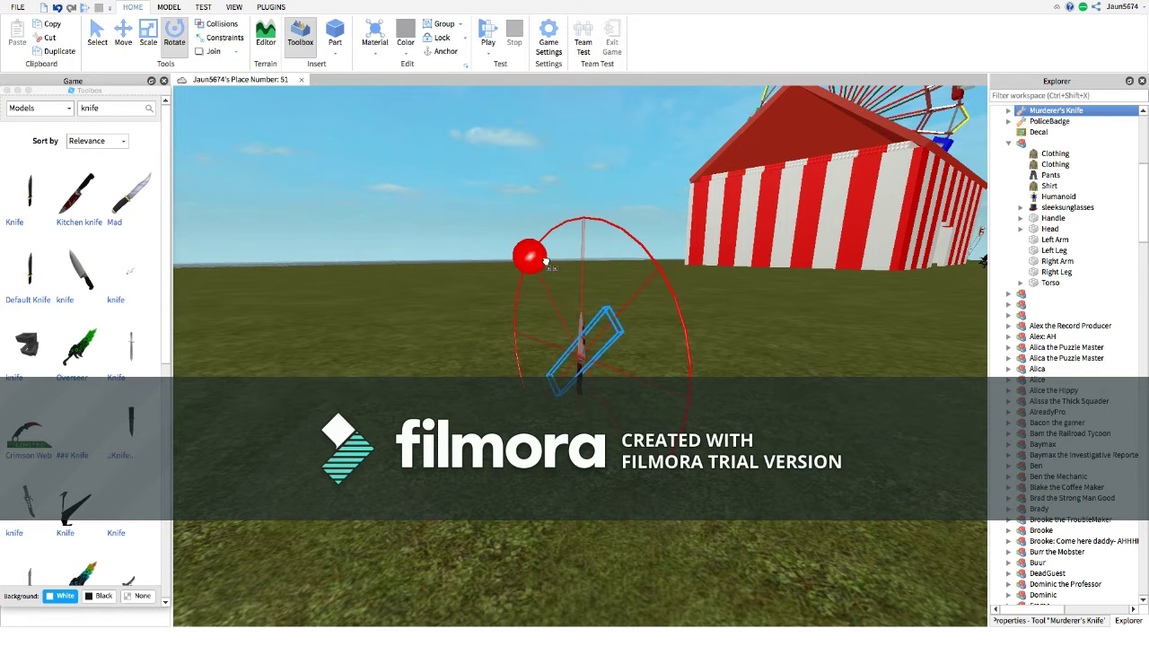
key("d")
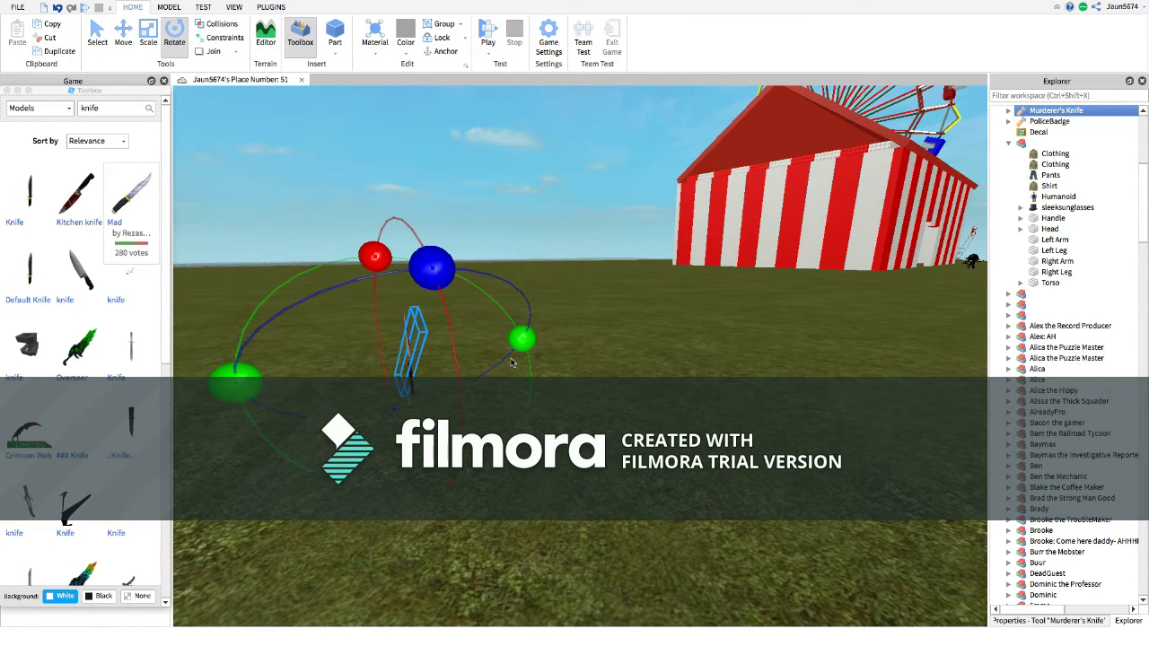
Rotate the kitchen knife further around several axes so its blade slants diagonally upward.
key("a")
key("w")
key("a")
left_click_drag(703, 360, 862, 530)
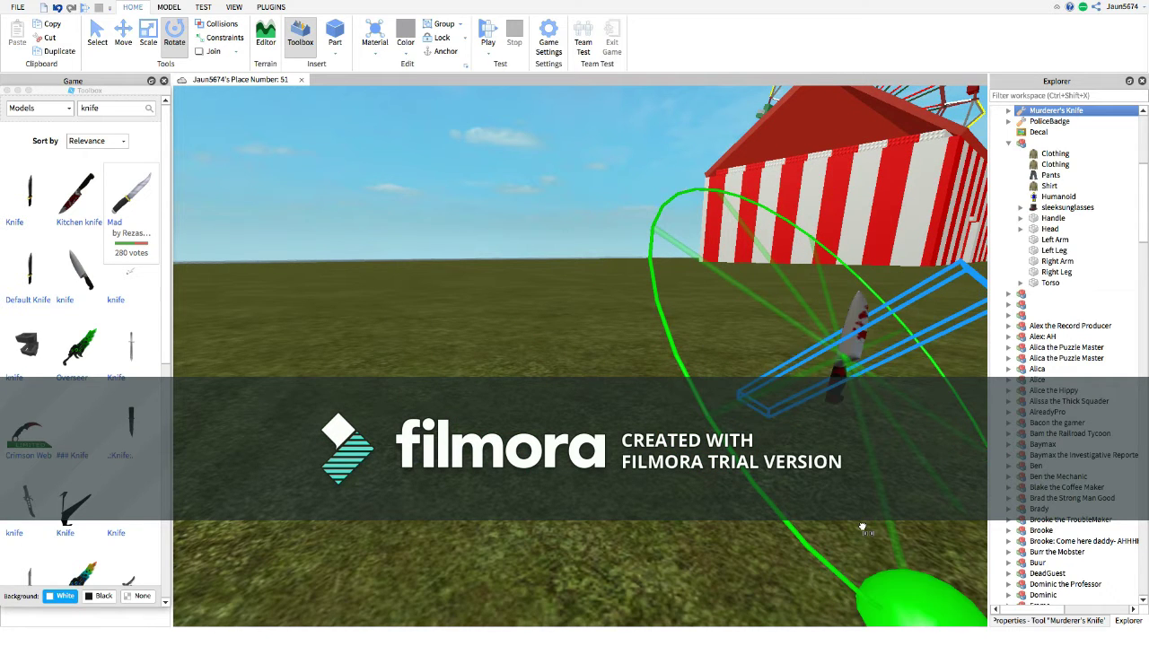
key("s")
key("d")
left_click_drag(526, 283, 665, 262)
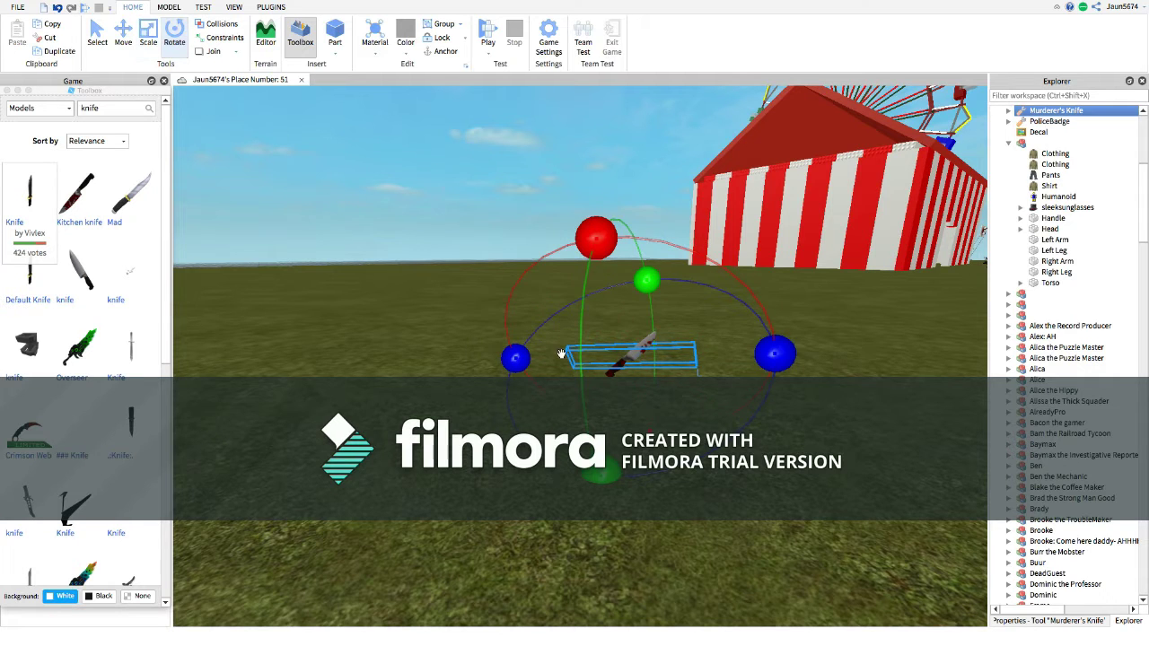
key("d")
left_click_drag(359, 470, 388, 396)
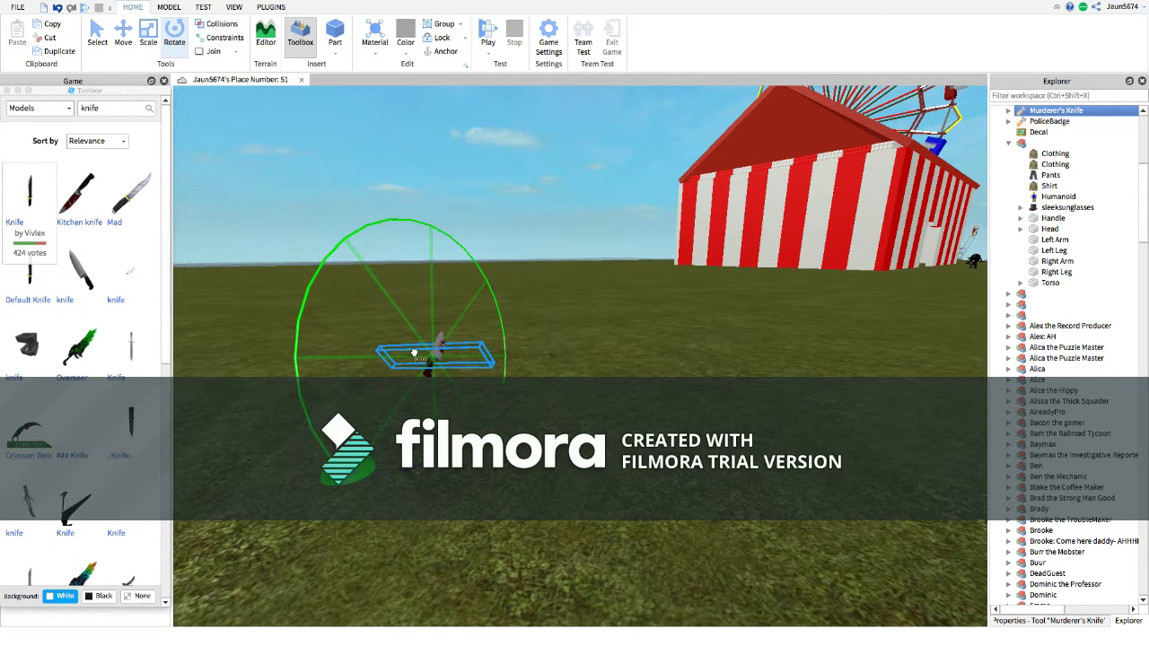
left_click_drag(414, 354, 415, 356)
Move the knife across the grass to the suited man's raised right arm beside Uni.
left_click(123, 42)
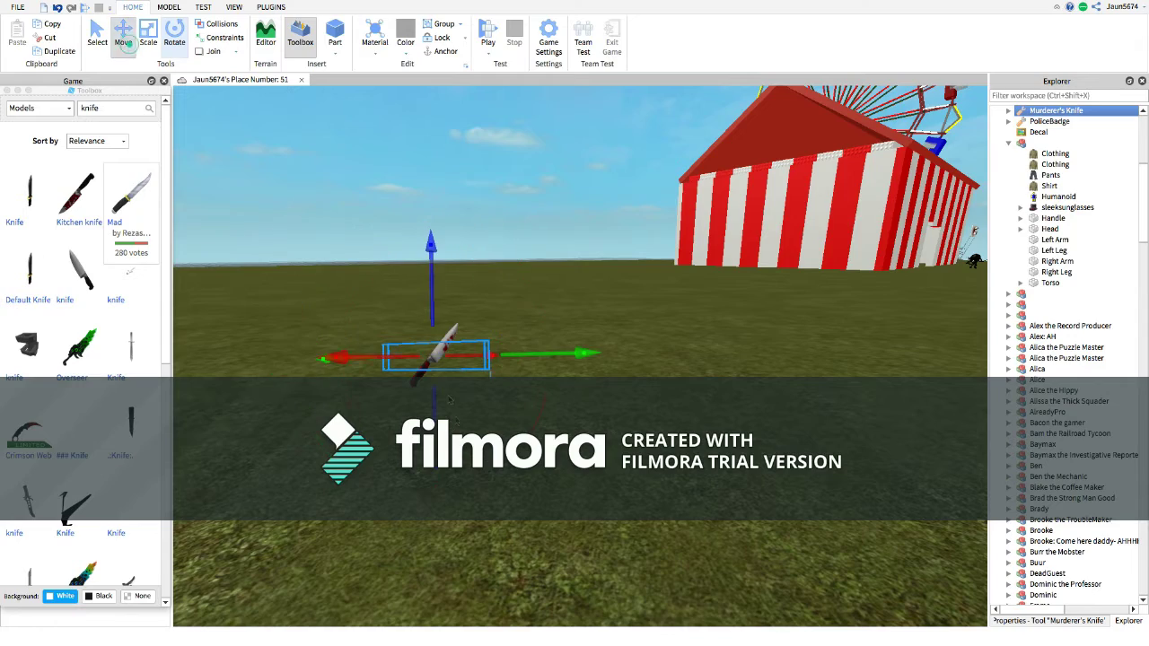
key("d")
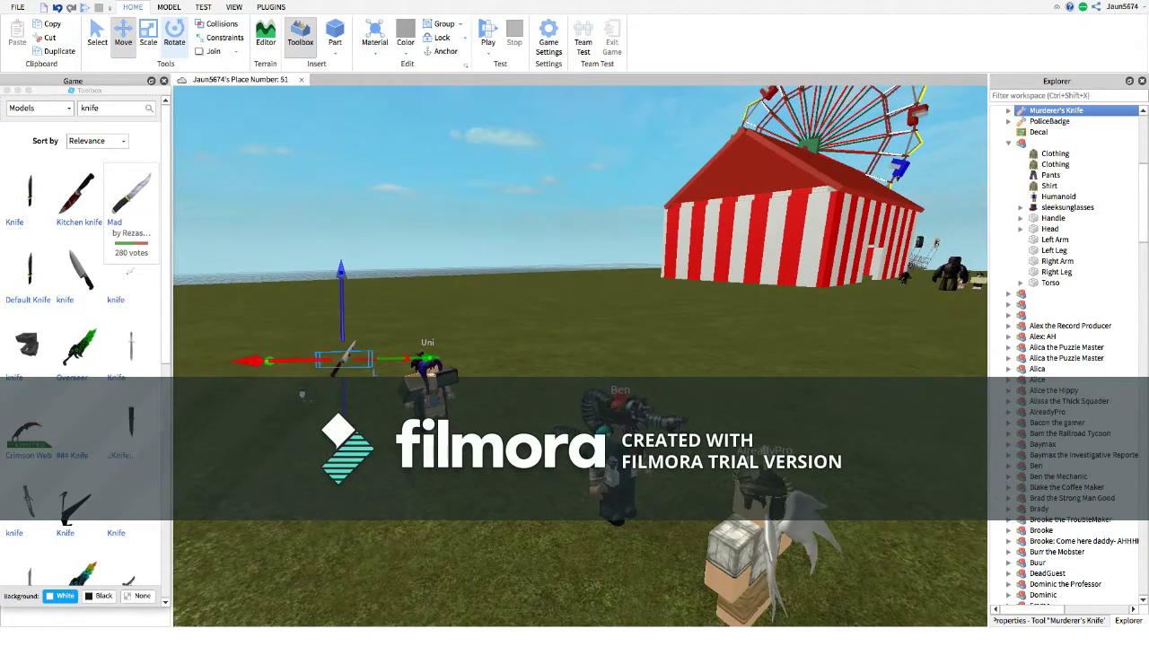
key("w")
key("a")
left_click_drag(438, 413, 438, 464)
key("w")
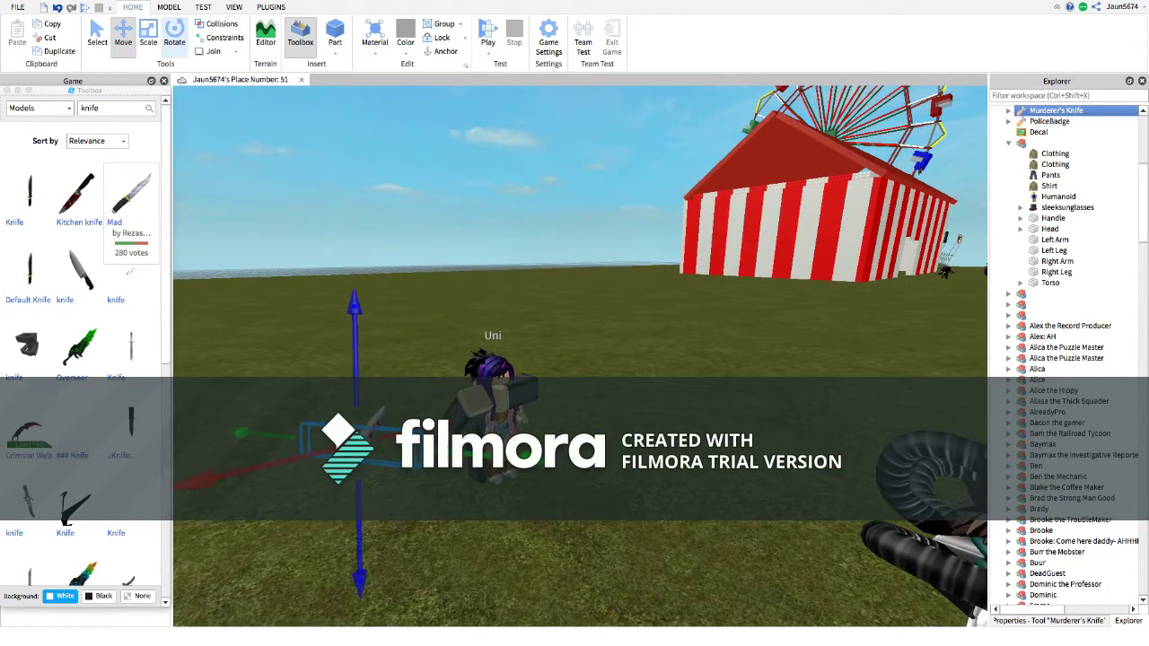
left_click_drag(537, 457, 604, 462)
left_click_drag(476, 439, 566, 411)
left_click_drag(457, 413, 407, 408)
left_click_drag(590, 426, 601, 425)
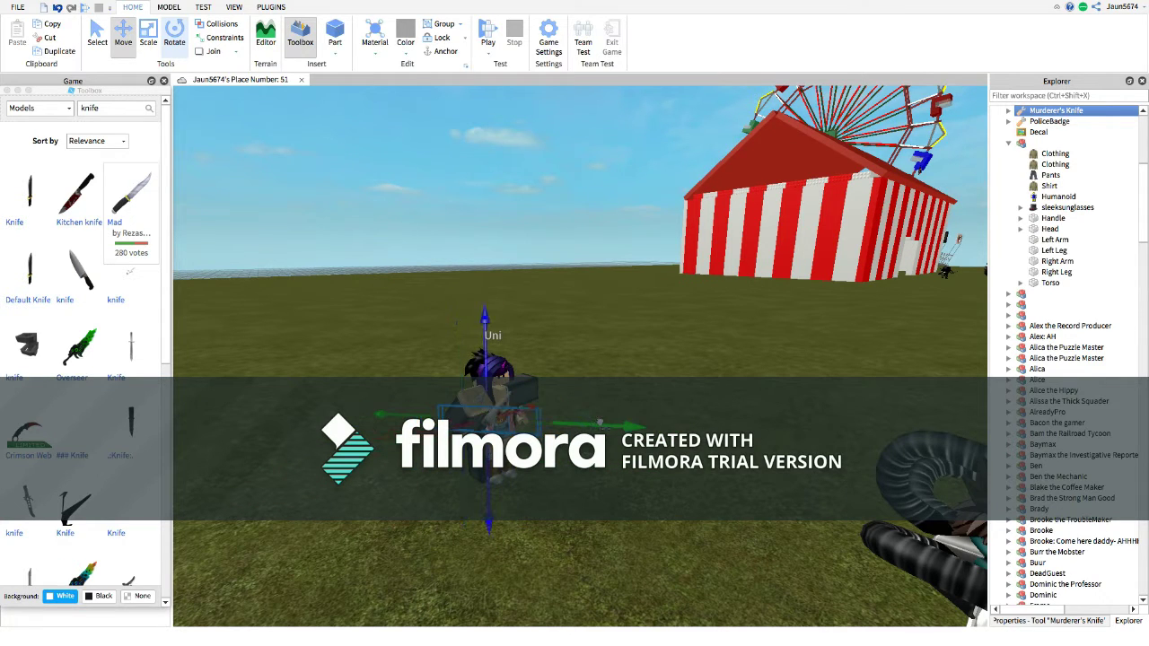
left_click_drag(413, 414, 380, 377)
left_click_drag(565, 427, 591, 426)
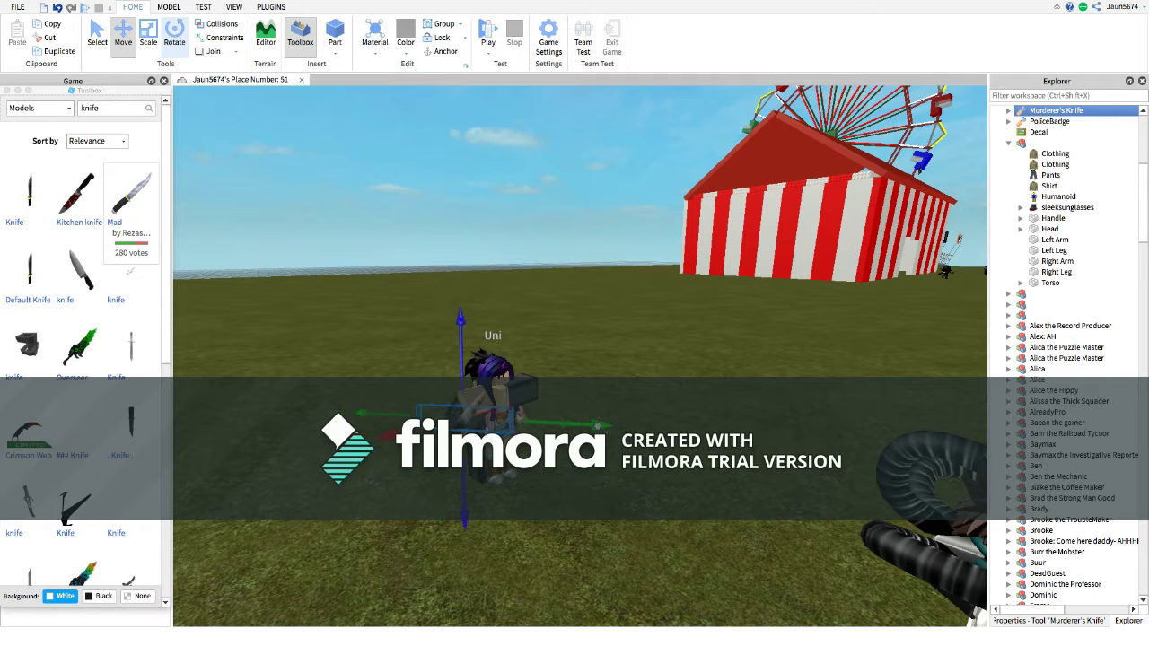
Select the knife's Handle part and rotate it to an upright position beside the suited man's arm.
scroll(536, 499, "up", 6)
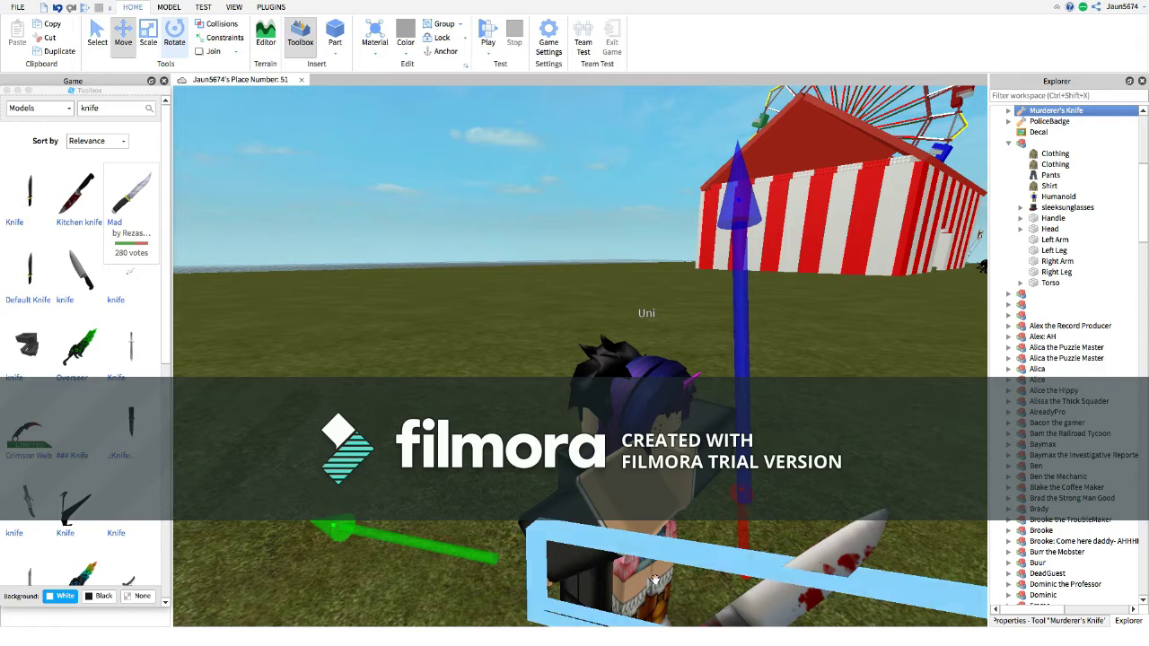
left_click(758, 503)
key("d")
left_click(553, 550)
scroll(553, 550, "down", 3)
left_click(619, 528)
left_click(556, 485)
key("d")
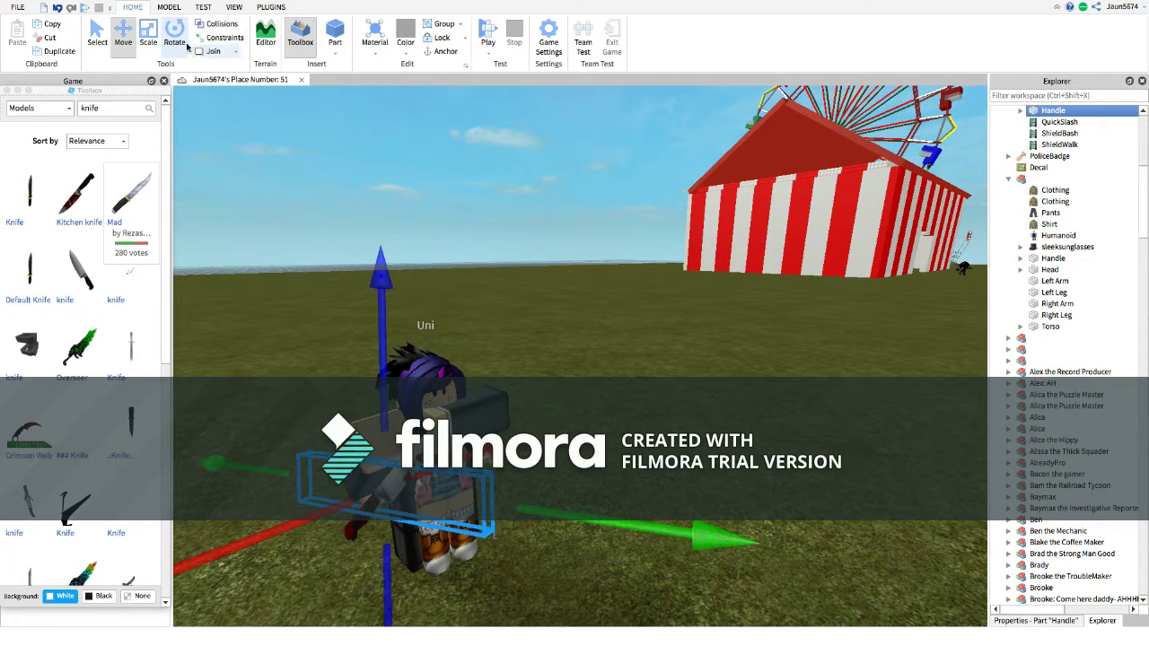
left_click(177, 44)
key("s")
left_click_drag(461, 270, 241, 429)
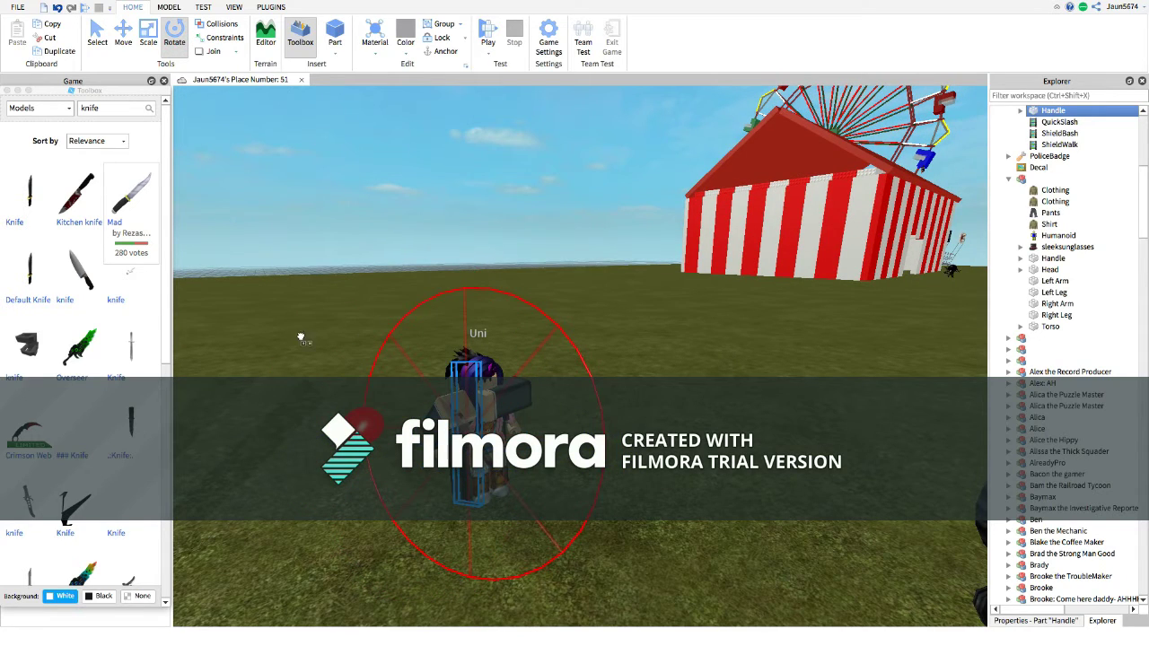
left_click_drag(333, 333, 336, 335)
Rotate the knife's Handle part so the blade points up and outward, with the grip toward the suited man's hand.
key("d")
left_click(514, 364)
right_click_drag(514, 363, 386, 368)
key("w")
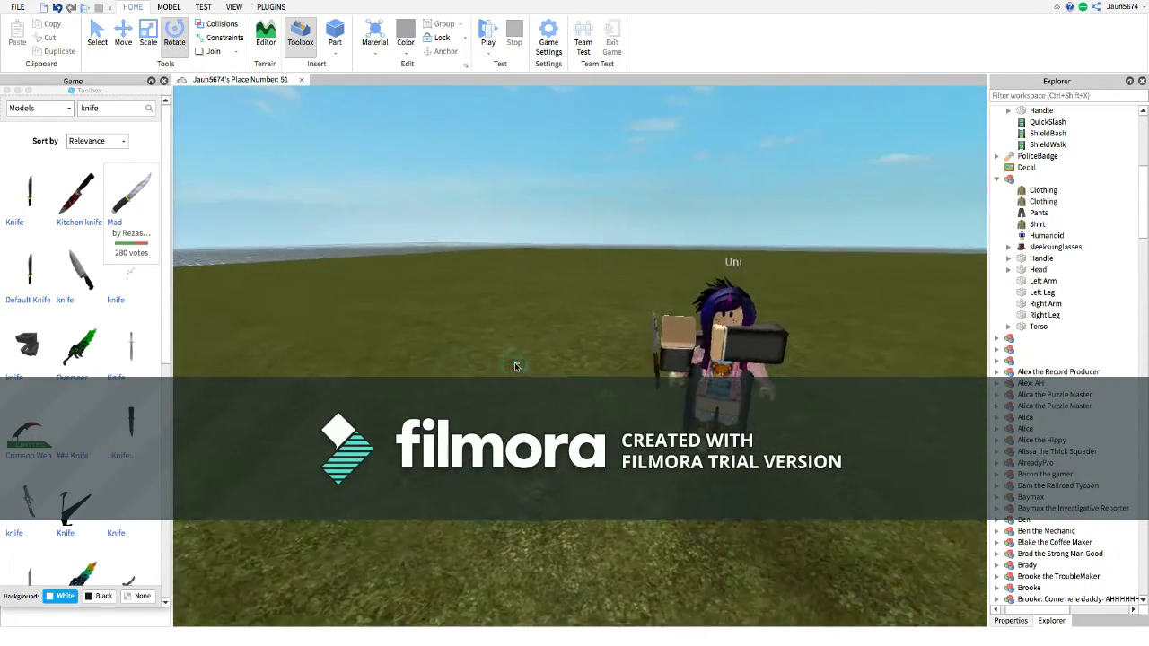
key("d")
key("w")
key("a")
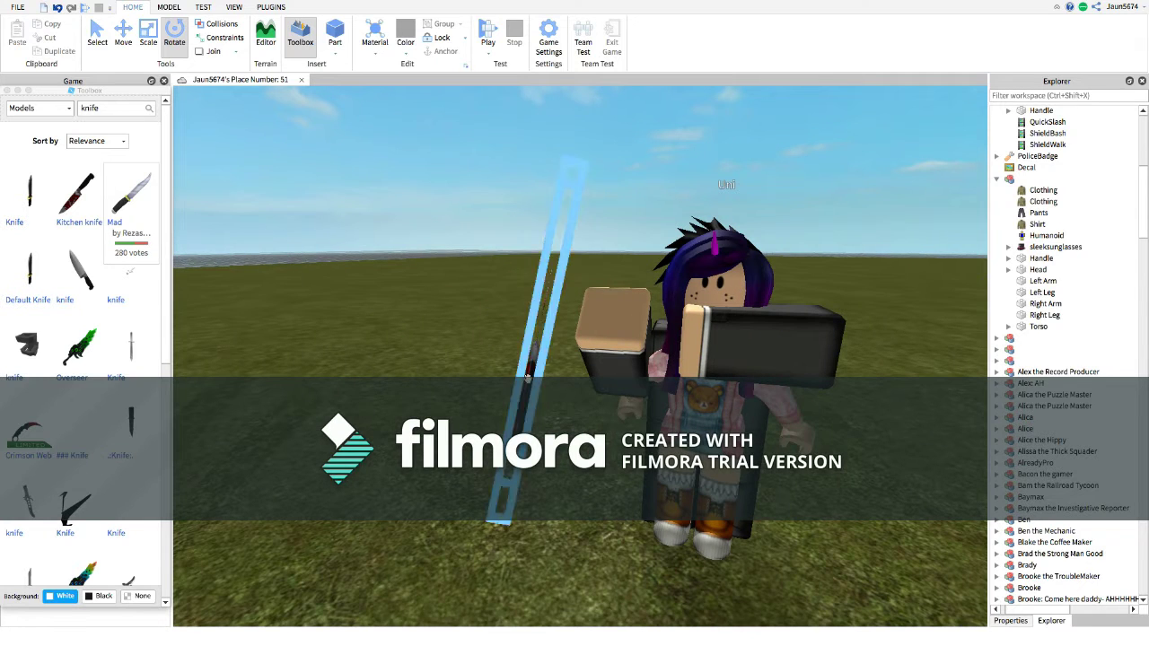
left_click(530, 378)
key("s")
left_click_drag(734, 377, 765, 469)
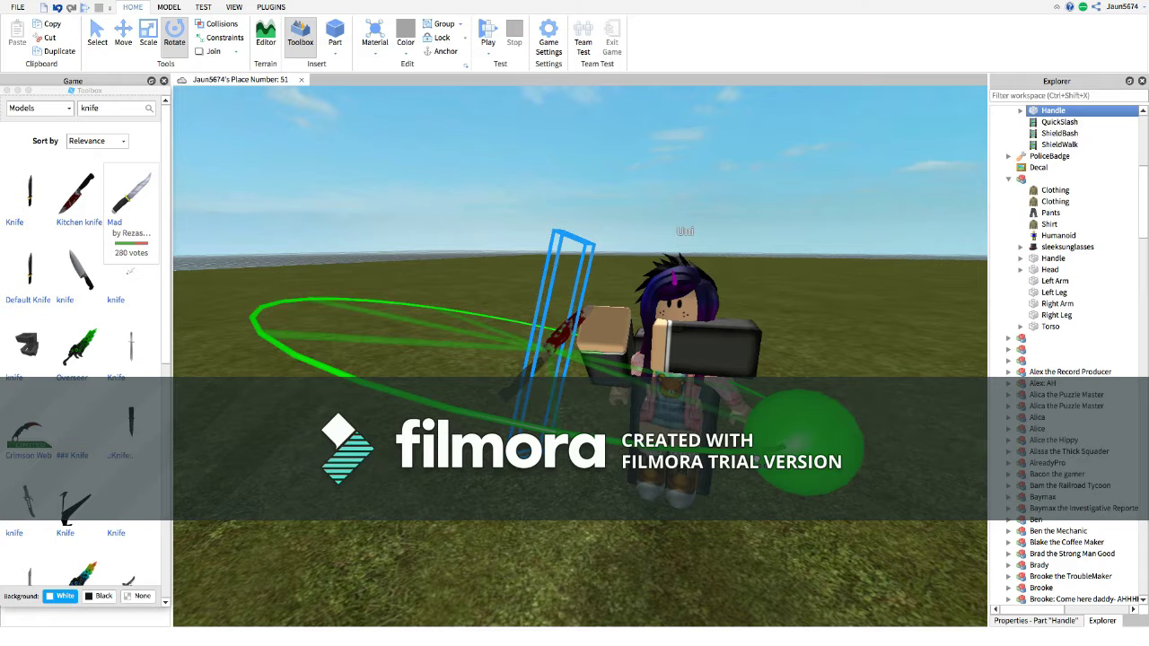
left_click_drag(804, 447, 799, 449)
scroll(620, 267, "down", 2)
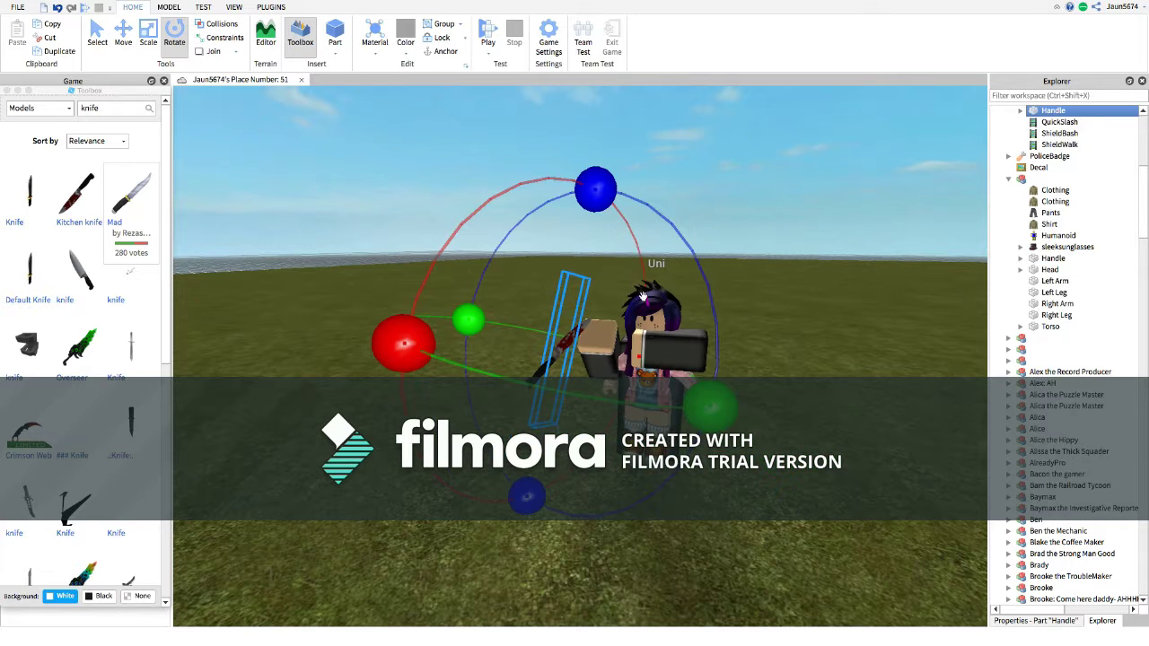
left_click_drag(404, 343, 527, 497)
key("d")
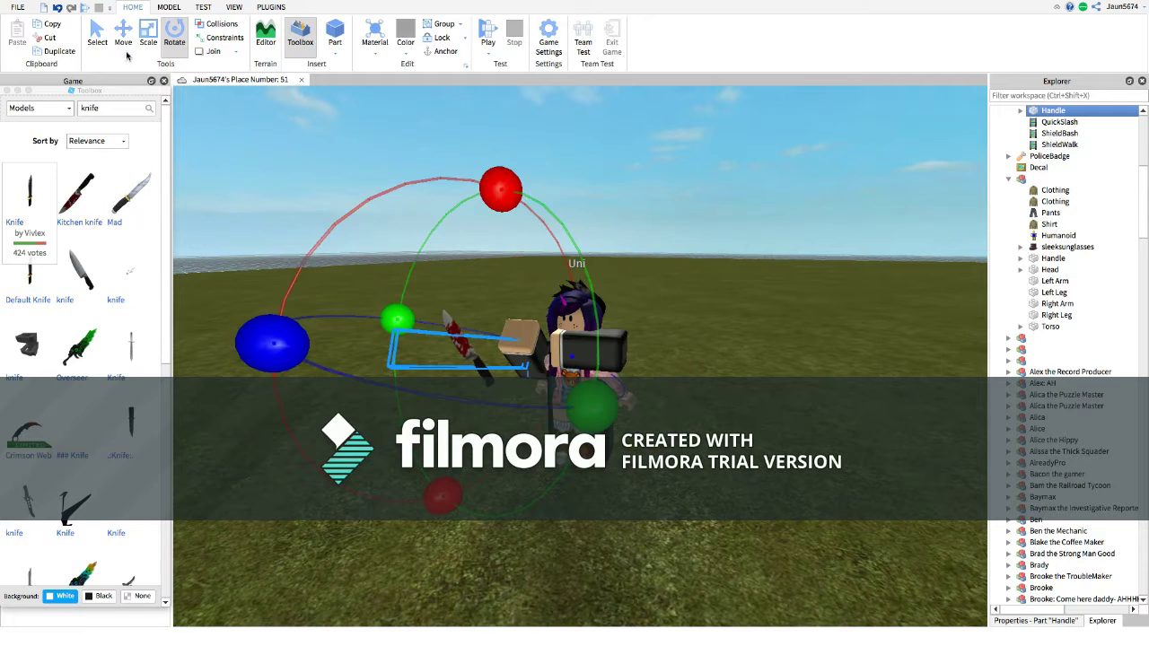
Move the knife sideways close against the suited man's right hand.
left_click(123, 36)
left_click_drag(583, 359, 617, 361)
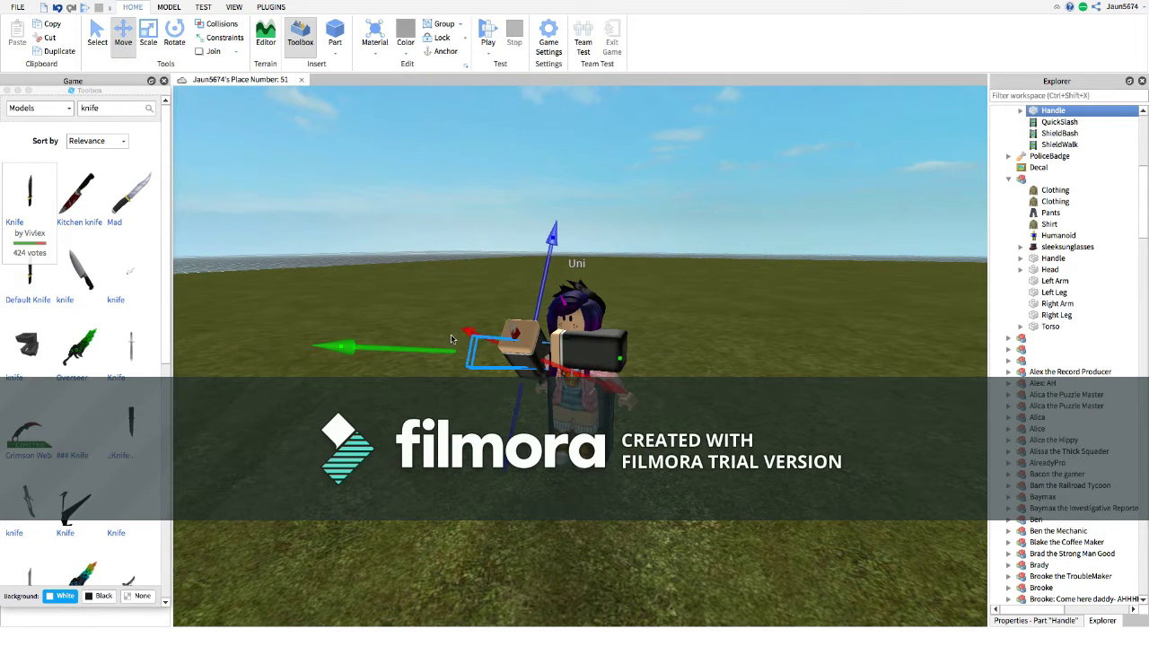
left_click_drag(483, 336, 411, 339)
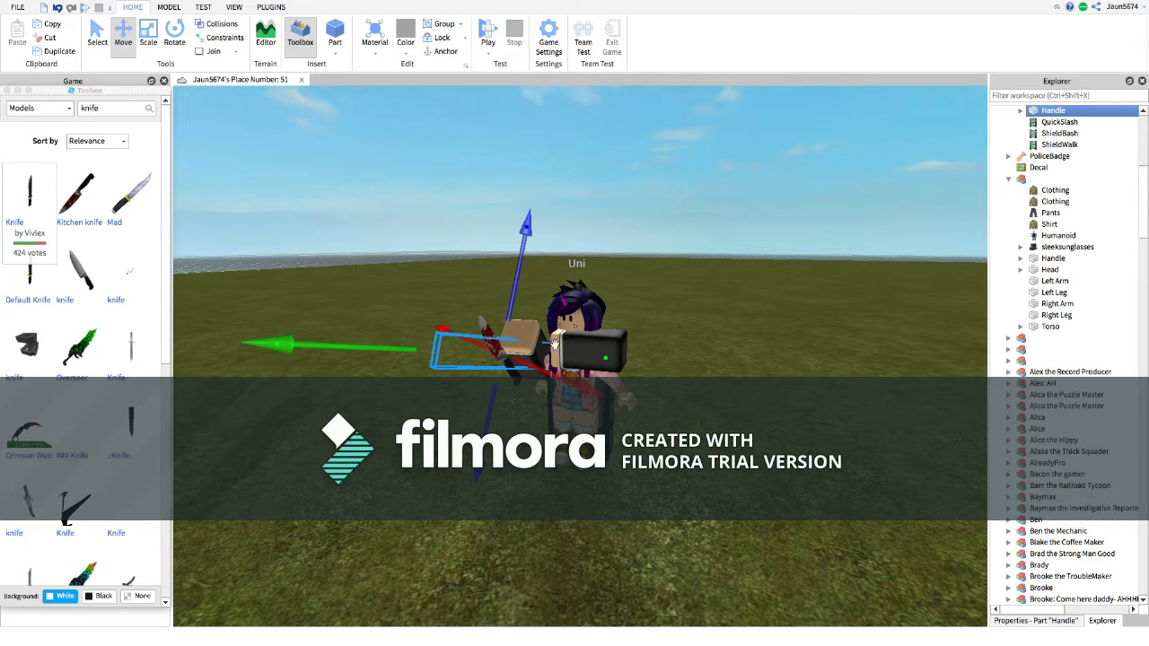
Rotate the knife so its blade points horizontally outward, and position its grip just beneath the suited man's right hand.
left_click(174, 36)
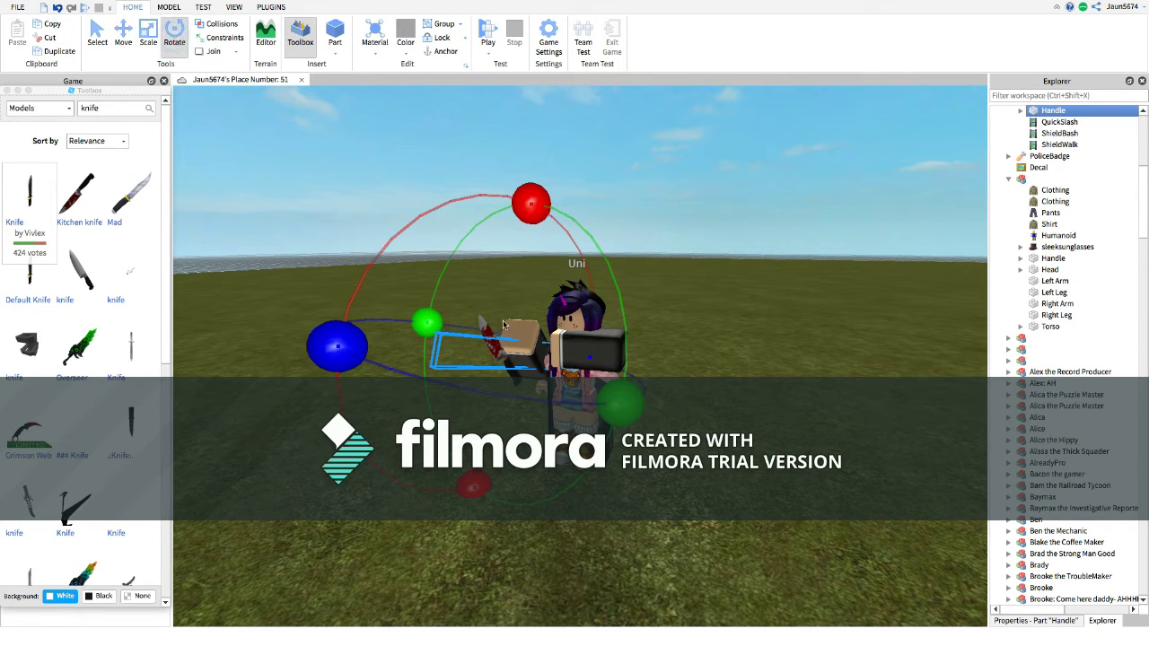
left_click_drag(541, 207, 505, 198)
left_click_drag(422, 215, 419, 214)
left_click(123, 41)
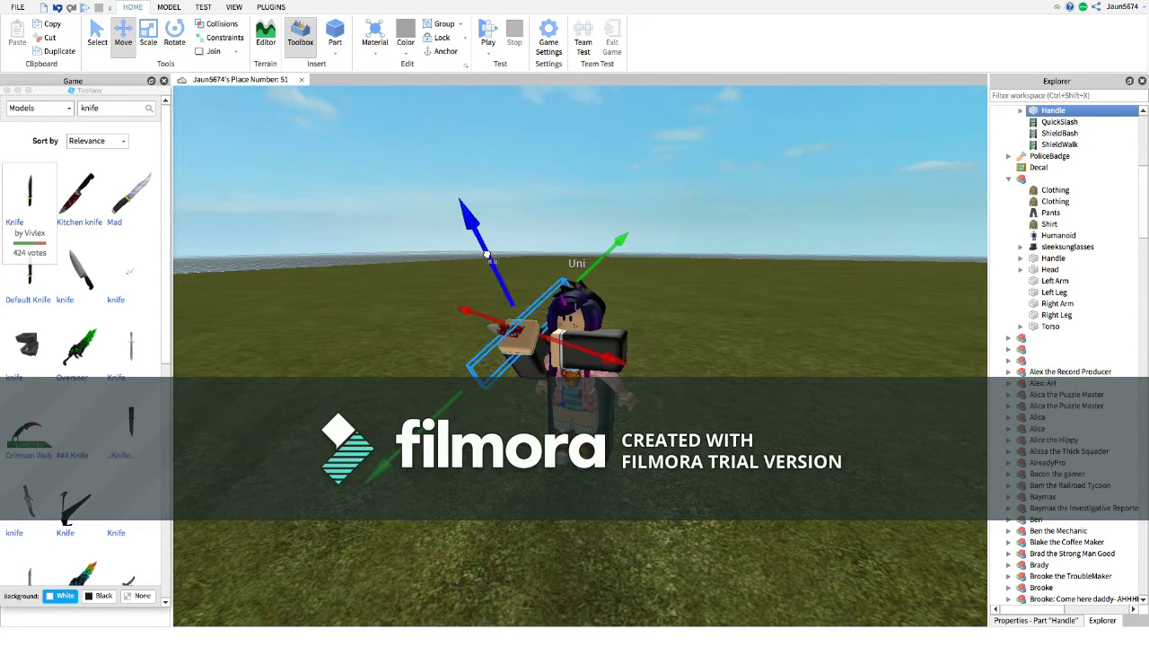
left_click_drag(491, 258, 452, 239)
left_click_drag(439, 365, 425, 394)
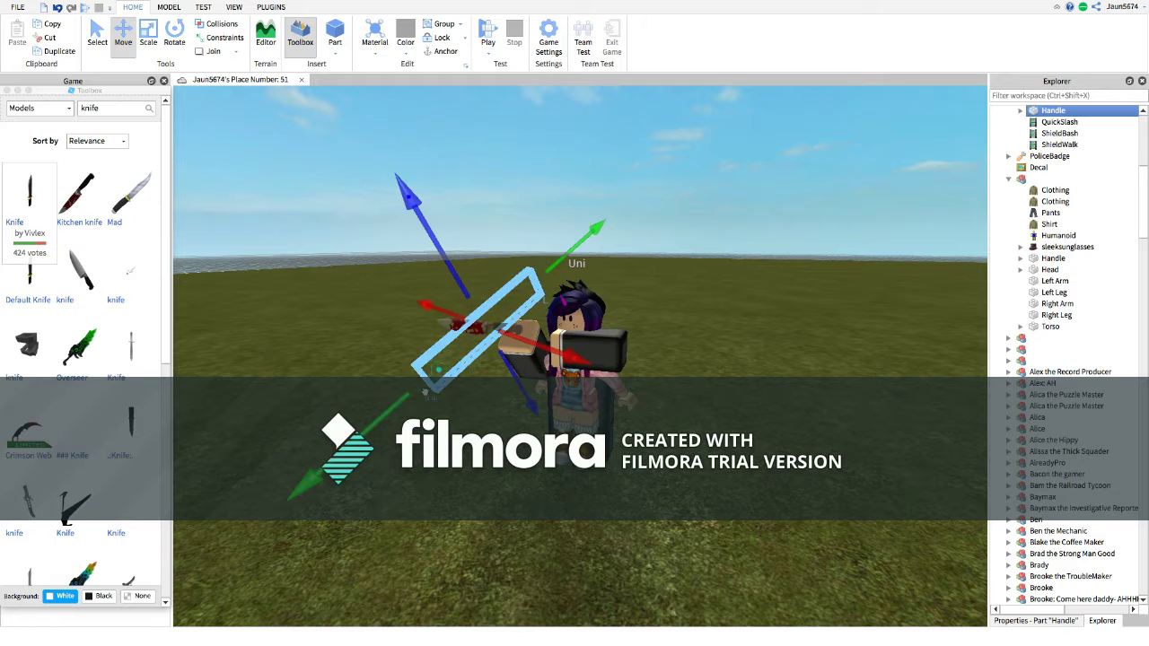
left_click_drag(521, 374, 541, 409)
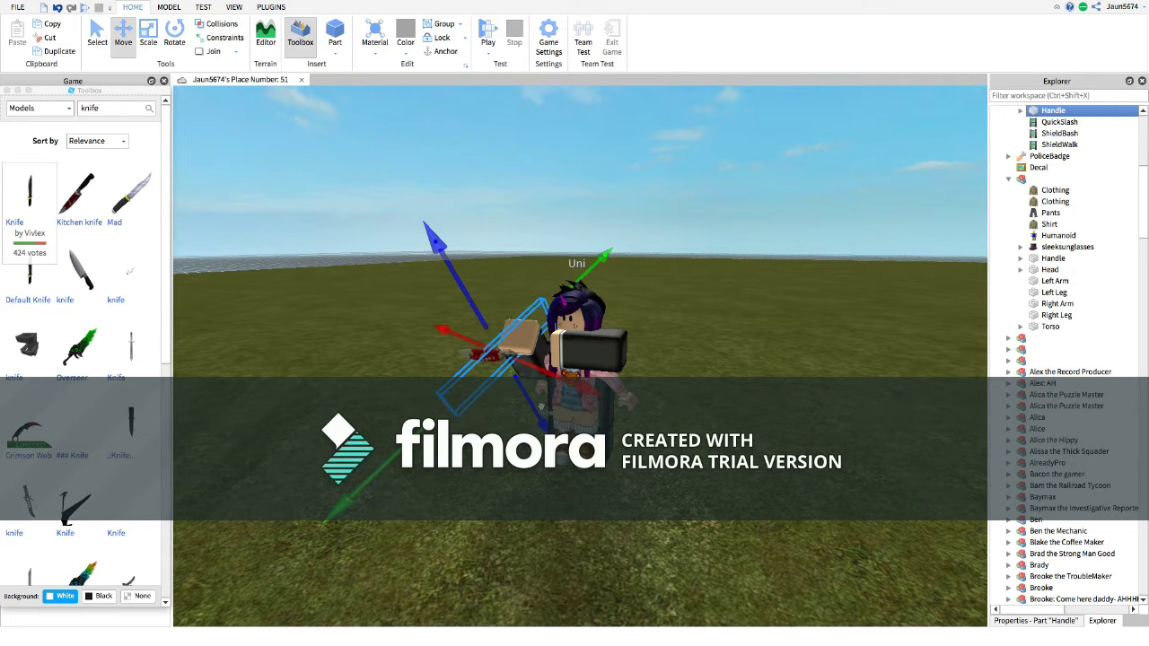
left_click(562, 492)
Rename the winged AlreadyPro character model to "Sacrafise or Let her die".
key("w")
key("a")
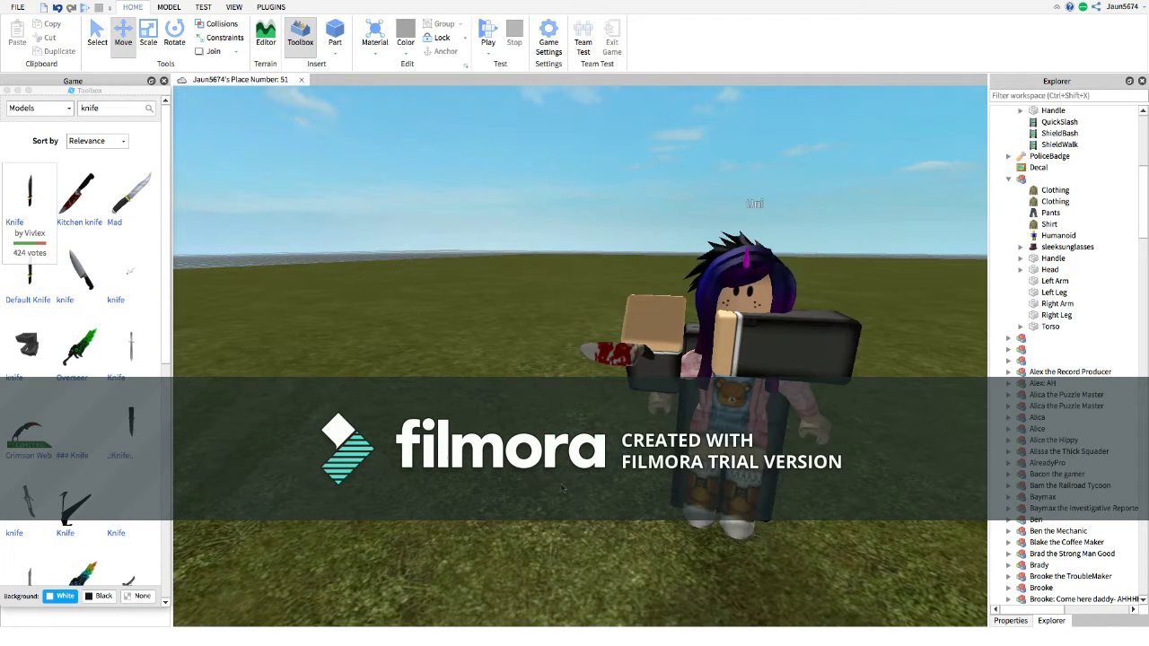
key("a")
right_click_drag(563, 483, 563, 481)
key("w")
key("d")
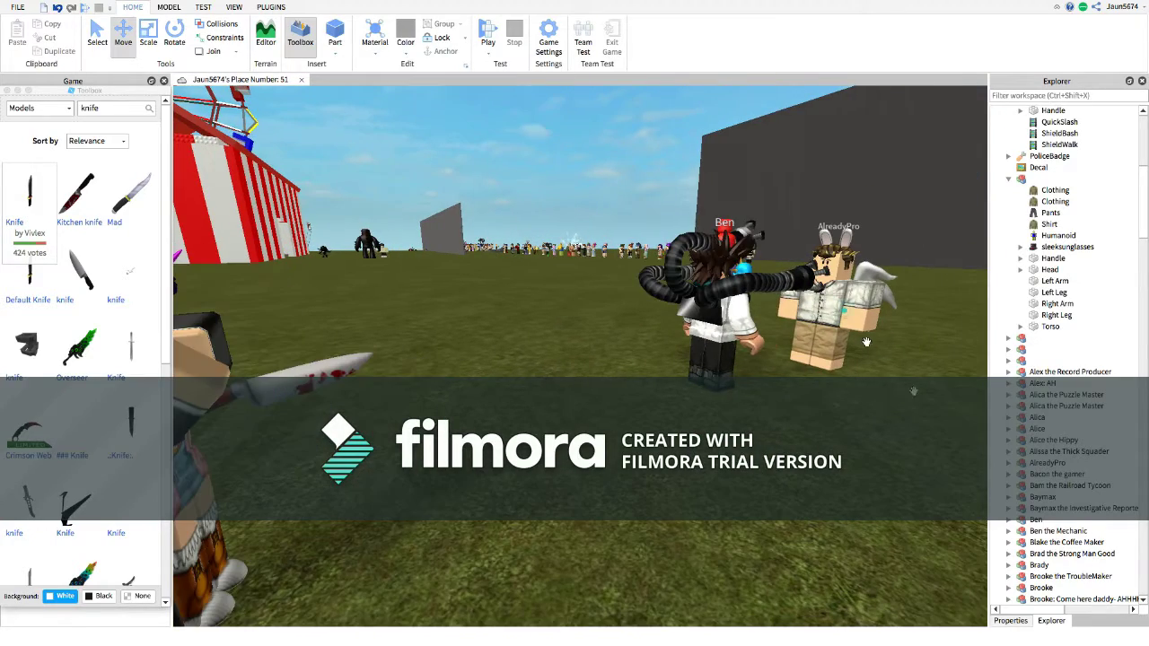
left_click(866, 342)
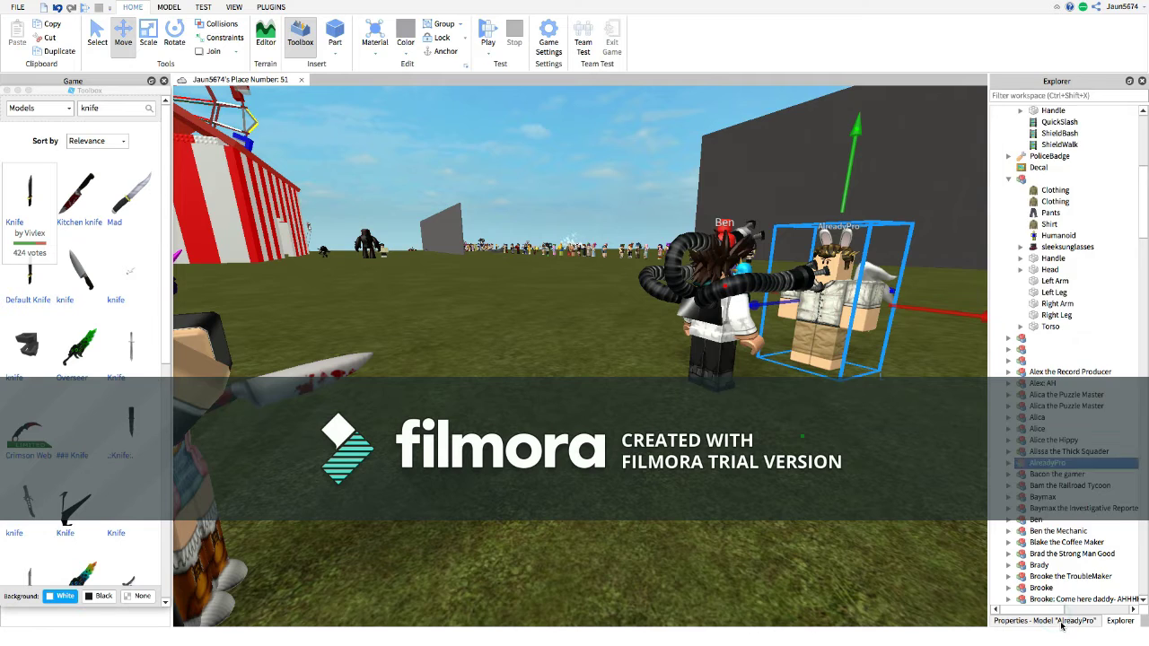
left_click(1062, 623)
key("d")
left_click(1087, 142)
key("BackSpace")
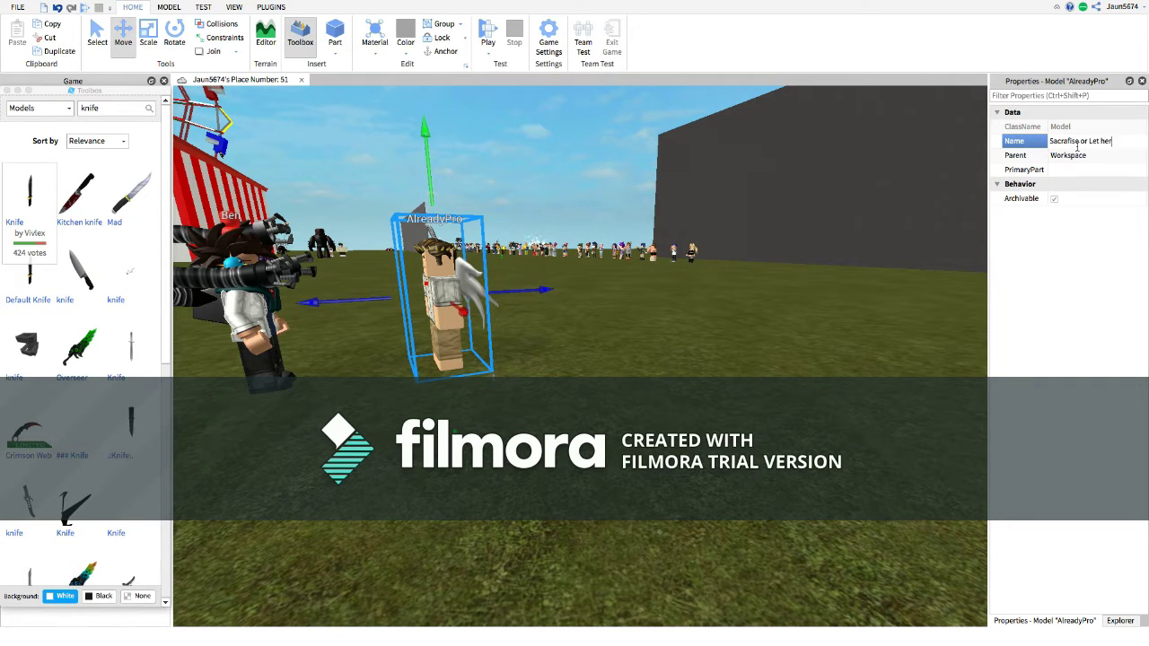
type("e")
key("Return")
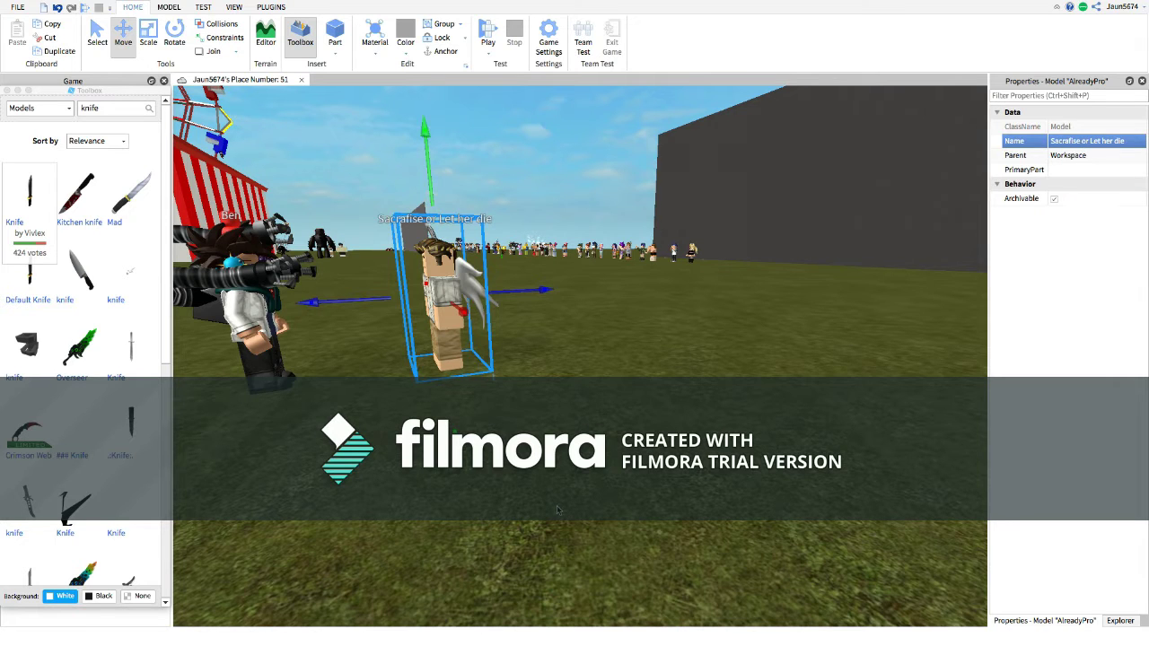
Rename the Ben model to "Ben: Im sorry i will let her die..".
left_click(557, 505)
key("a")
left_click(366, 305)
left_click(1088, 141)
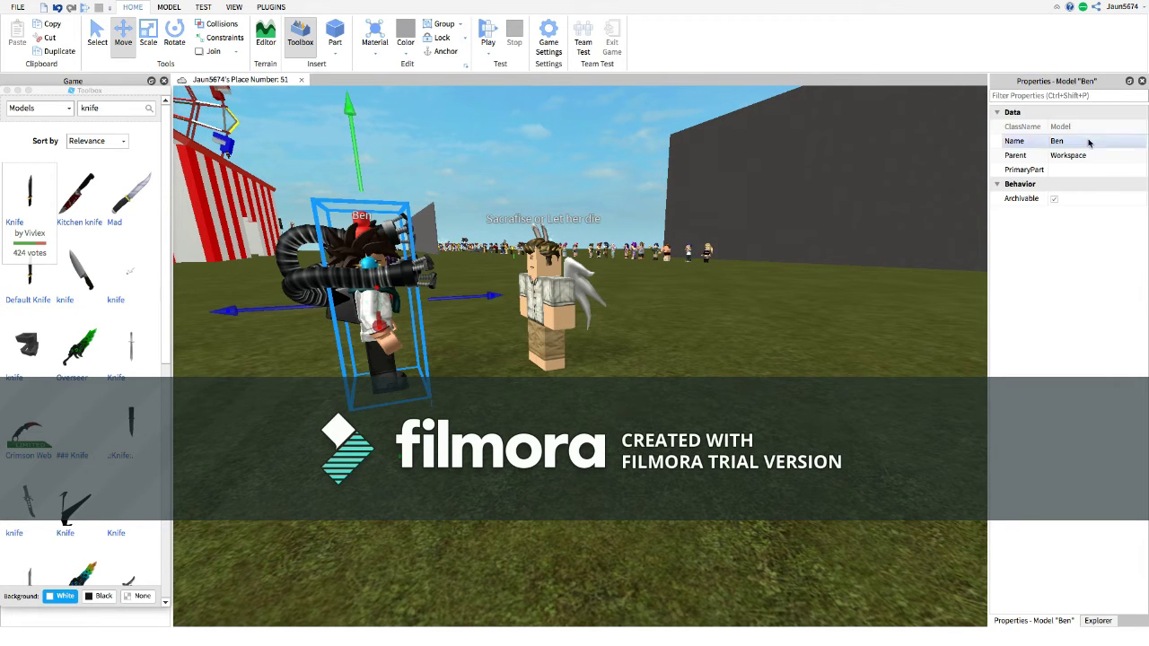
left_click(1086, 140)
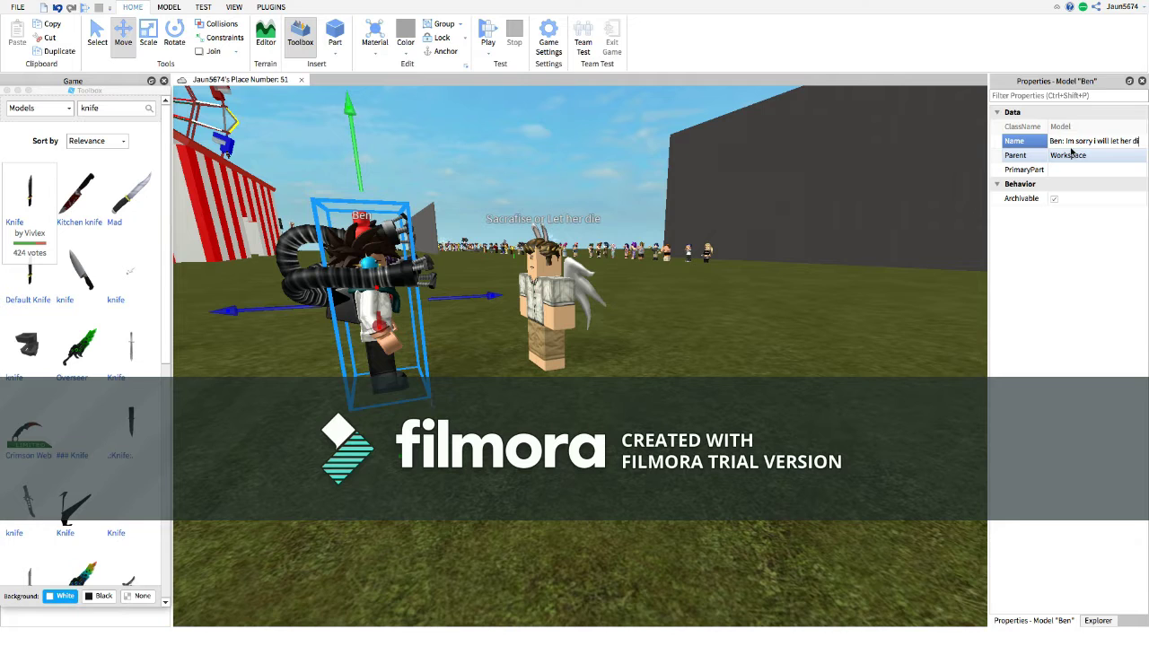
key("Return")
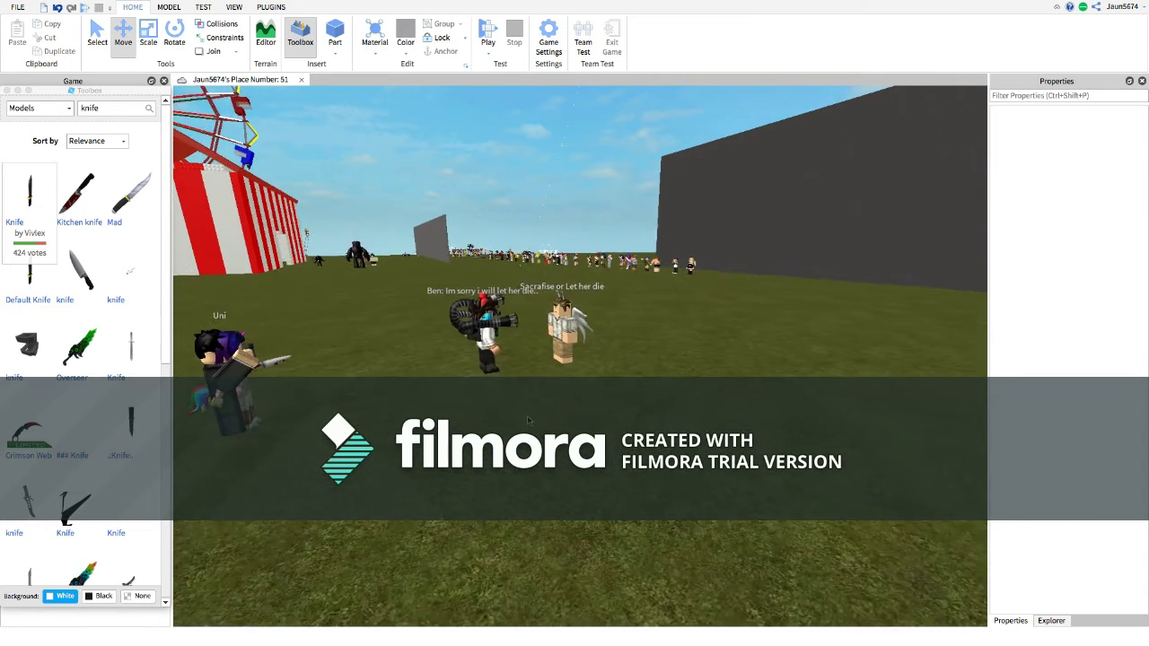
Rename the Uni model to "Uni: I FUCKING HATE YOU".
key("a")
left_click(534, 415)
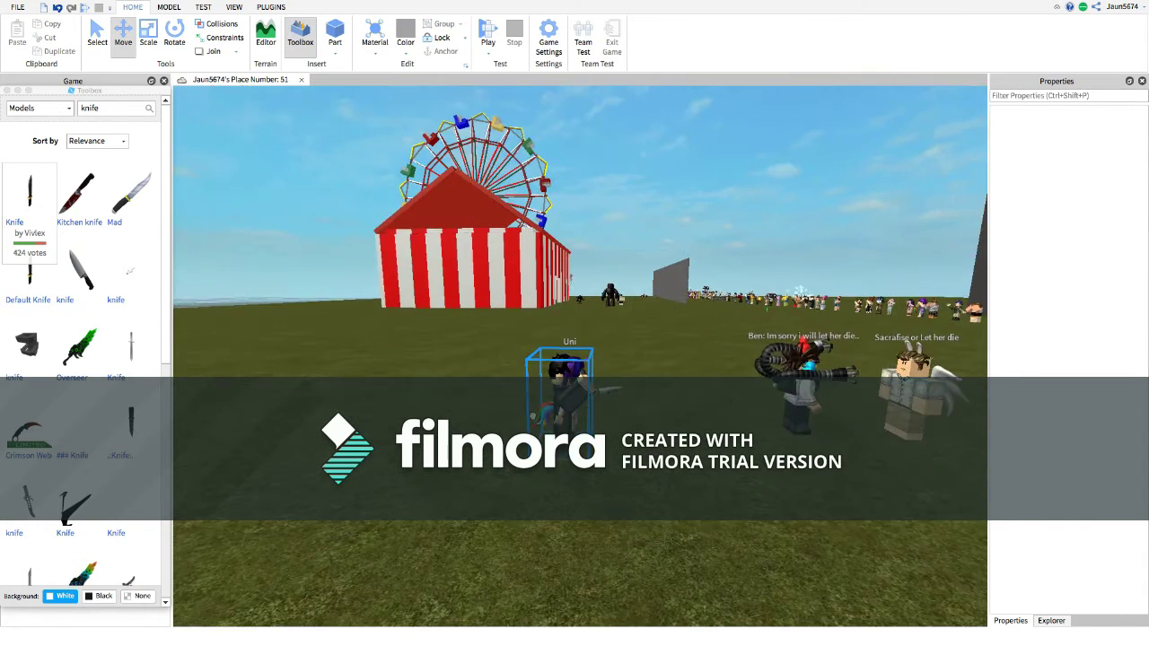
left_click(1071, 142)
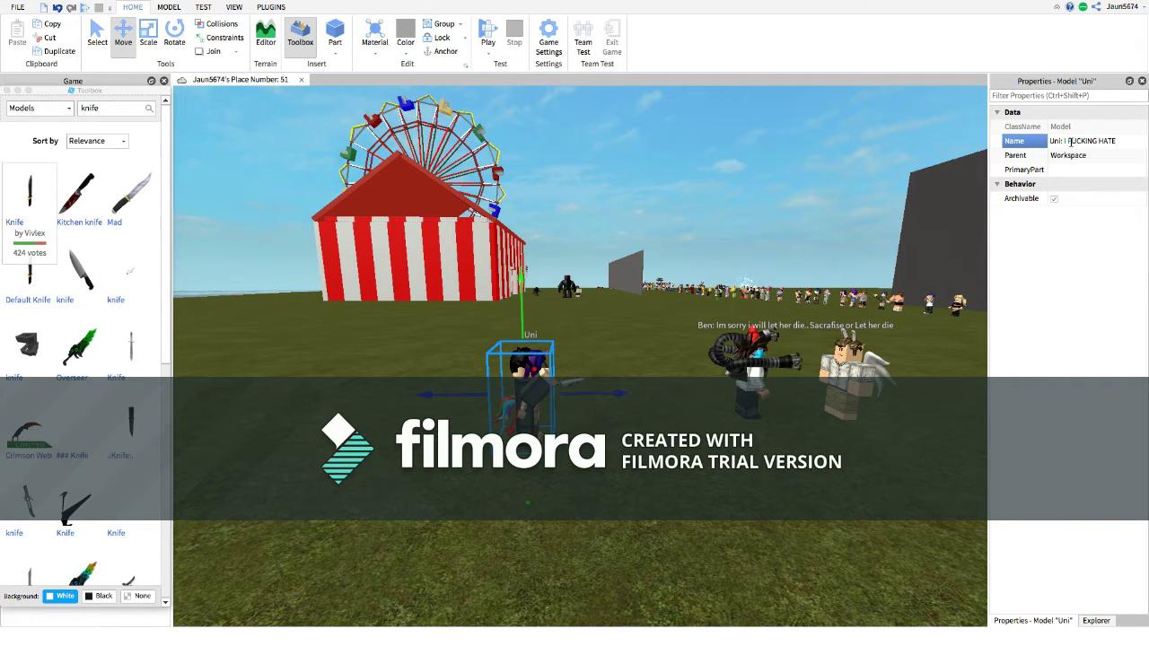
key("Return")
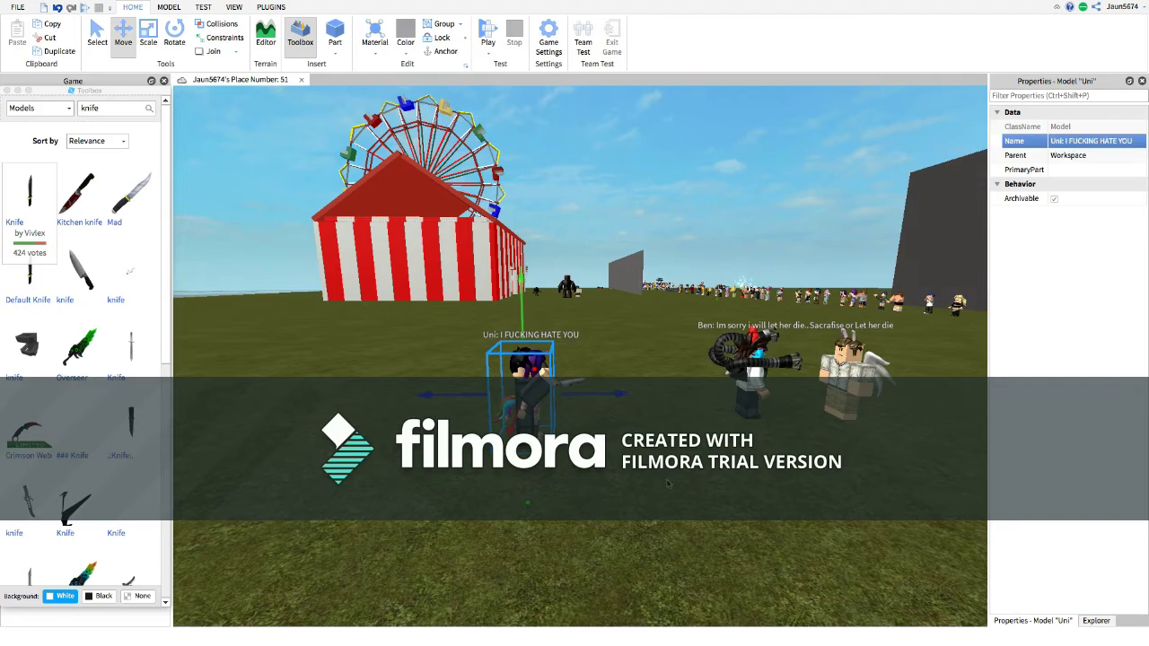
Try a different rotation for the knife beside the suited man's hand.
left_click(667, 484)
key("w")
right_click_drag(667, 484, 395, 444)
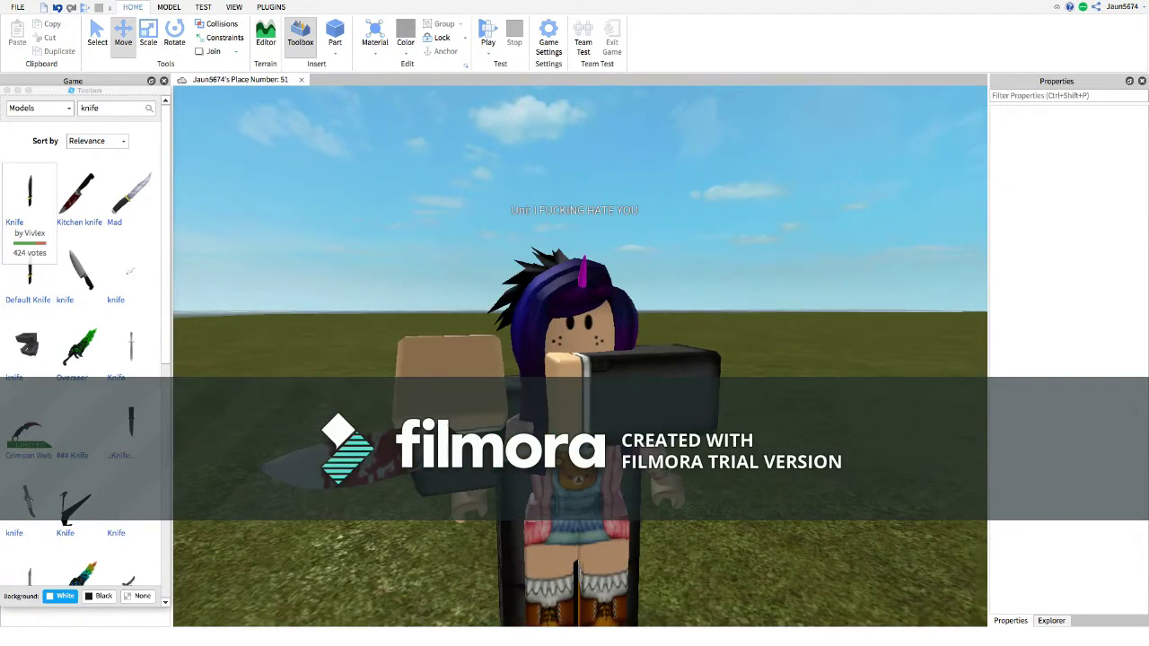
left_click(388, 453)
key("s")
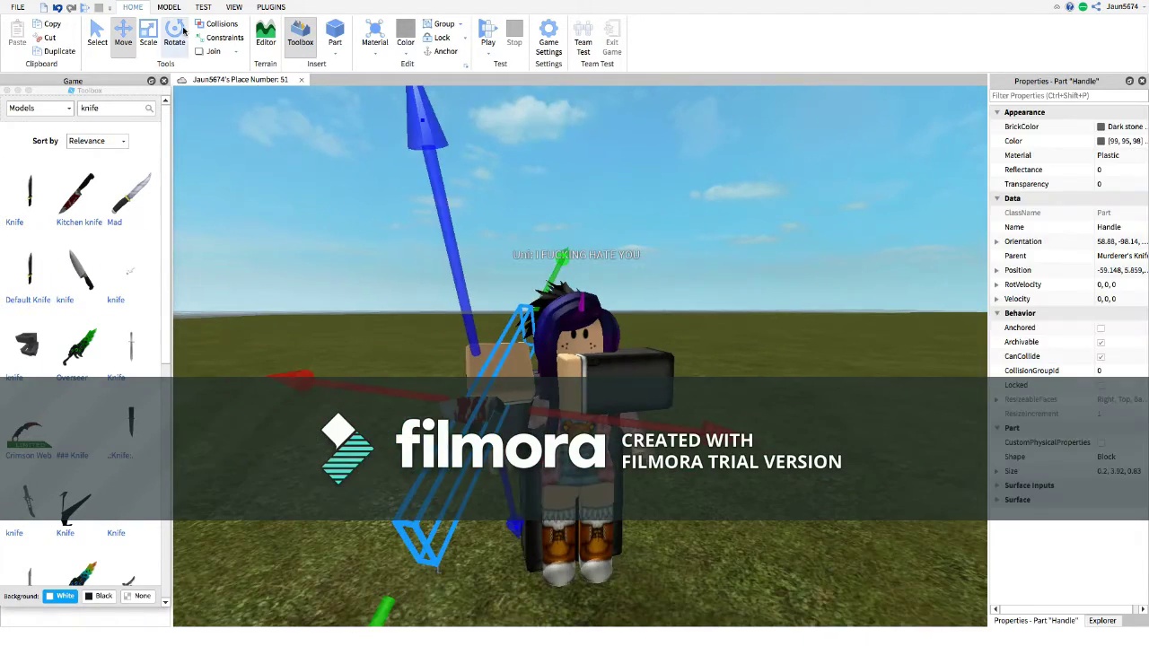
left_click(176, 36)
key("s")
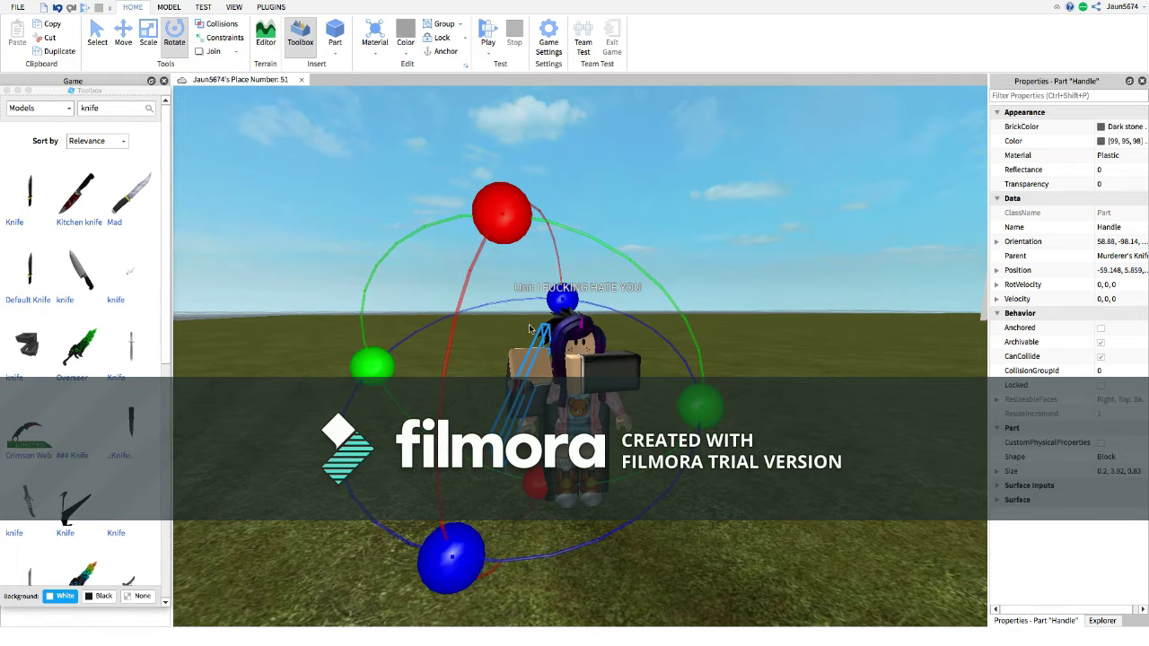
left_click_drag(561, 300, 341, 467)
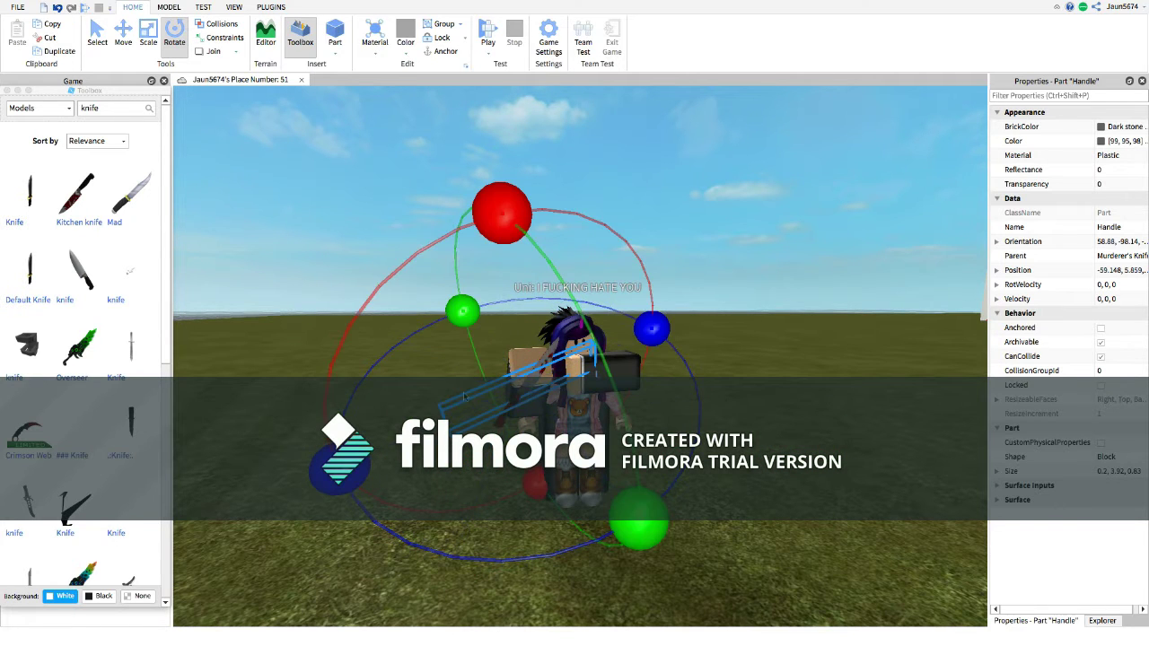
left_click_drag(654, 327, 557, 266)
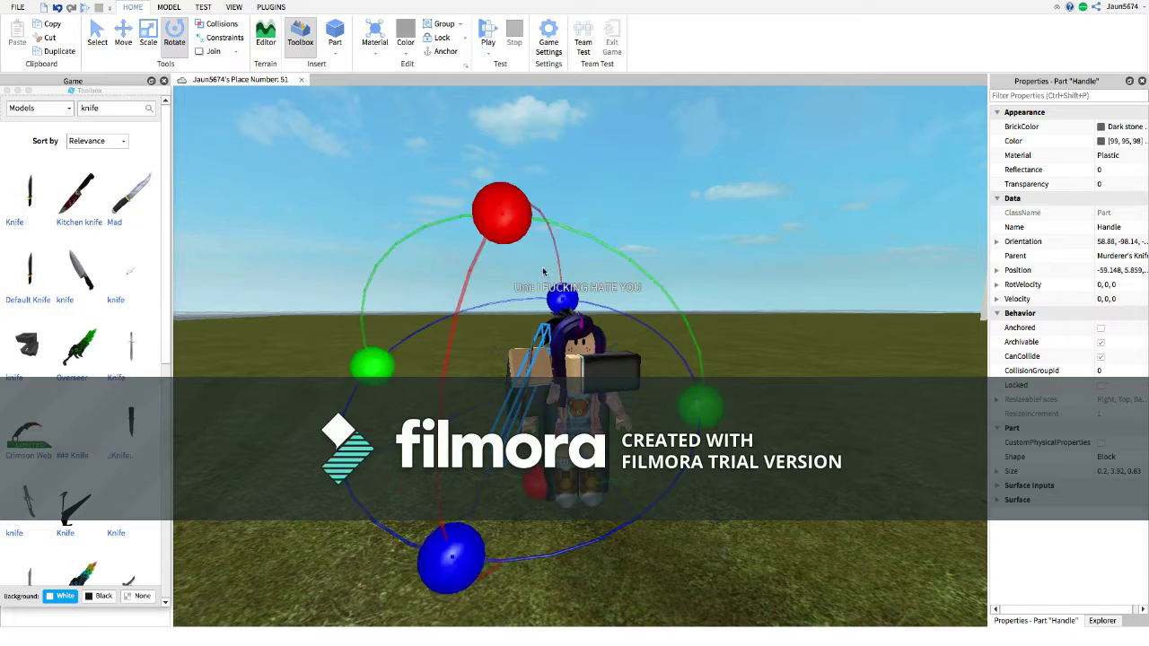
Move the knife down from the suited man's hand and in toward Uni's stomach.
key("d")
left_click(123, 35)
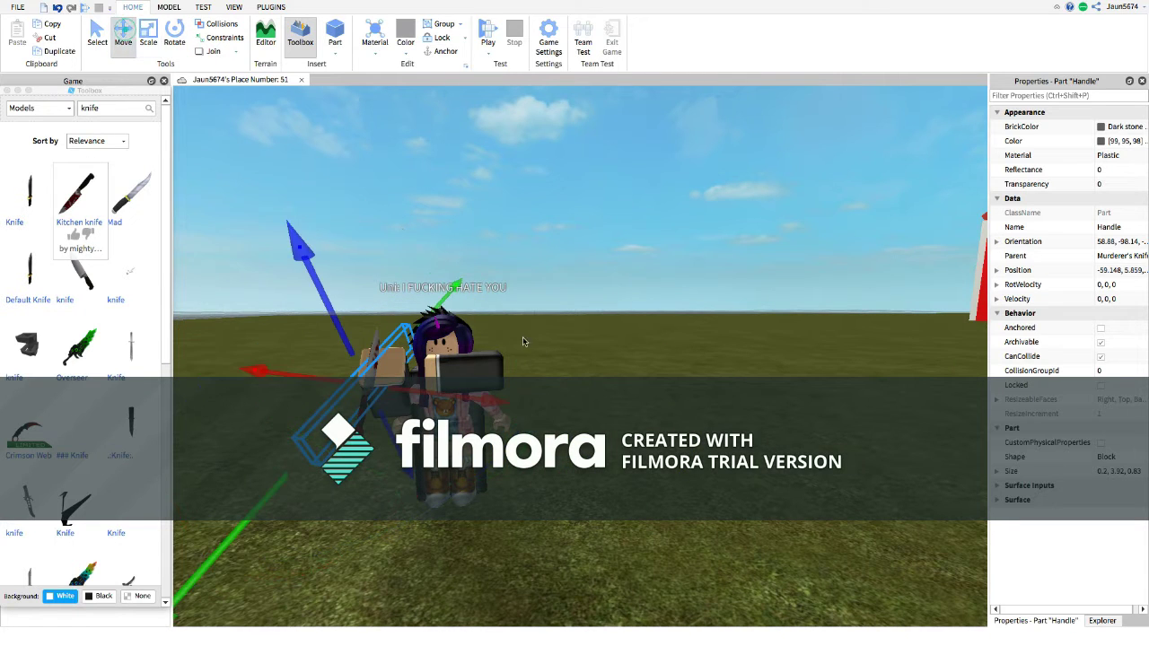
left_click_drag(474, 405, 509, 414)
mouse_move(438, 472)
left_mouse_down()
mouse_move(445, 506)
mouse_move(444, 490)
left_mouse_up()
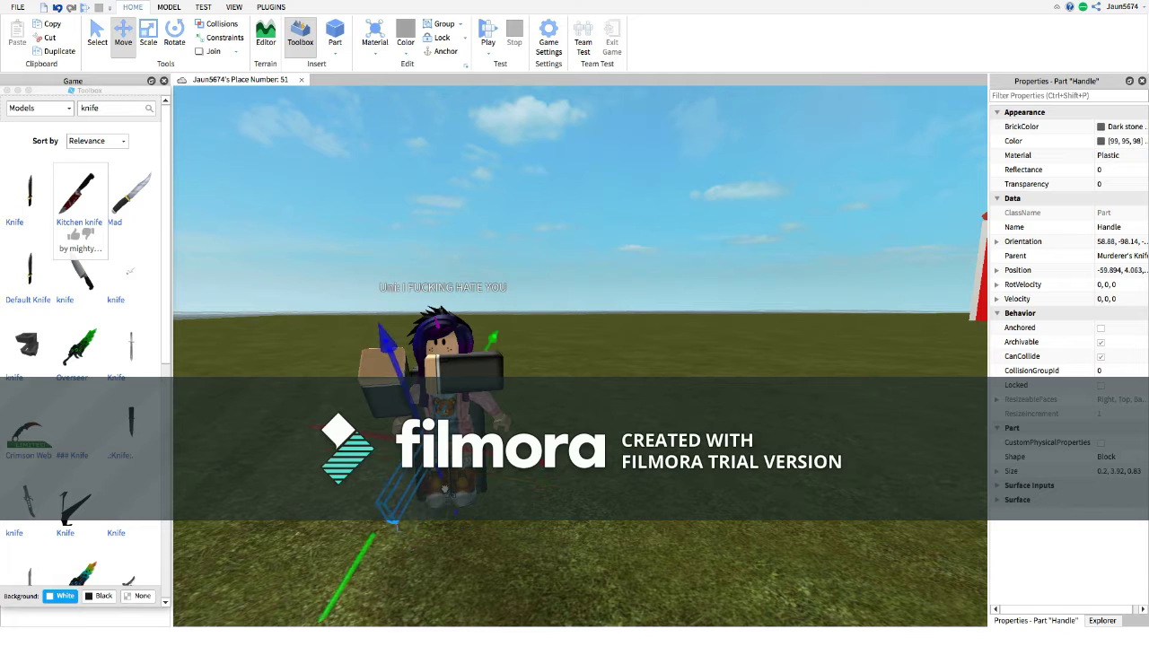
key("d")
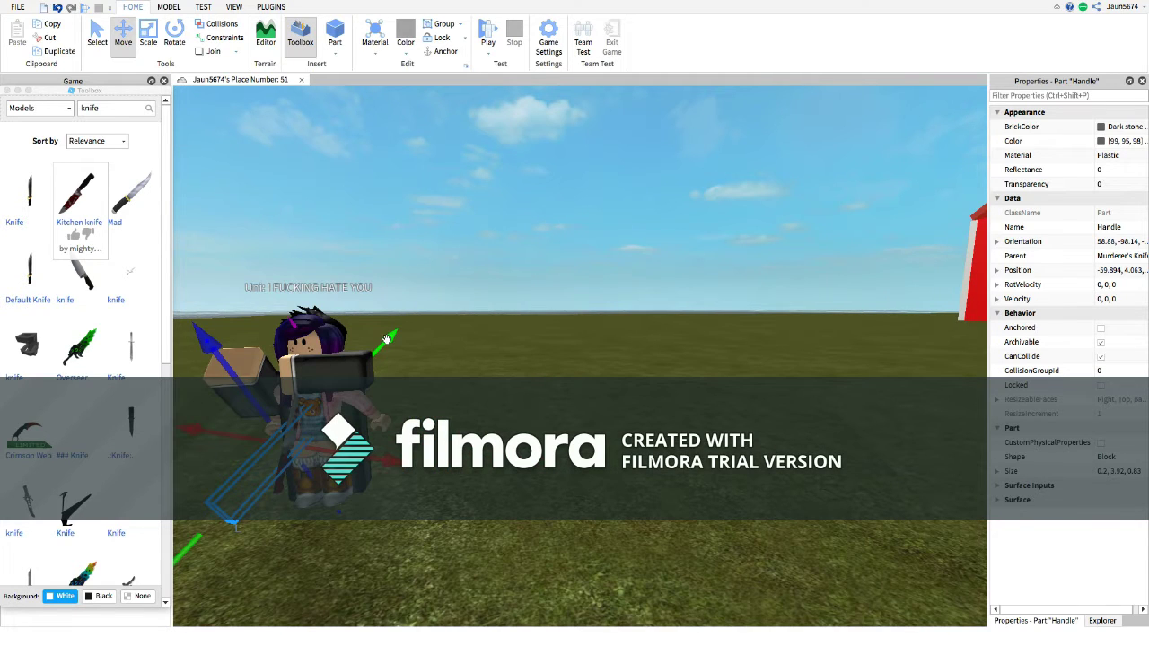
left_click_drag(387, 339, 414, 324)
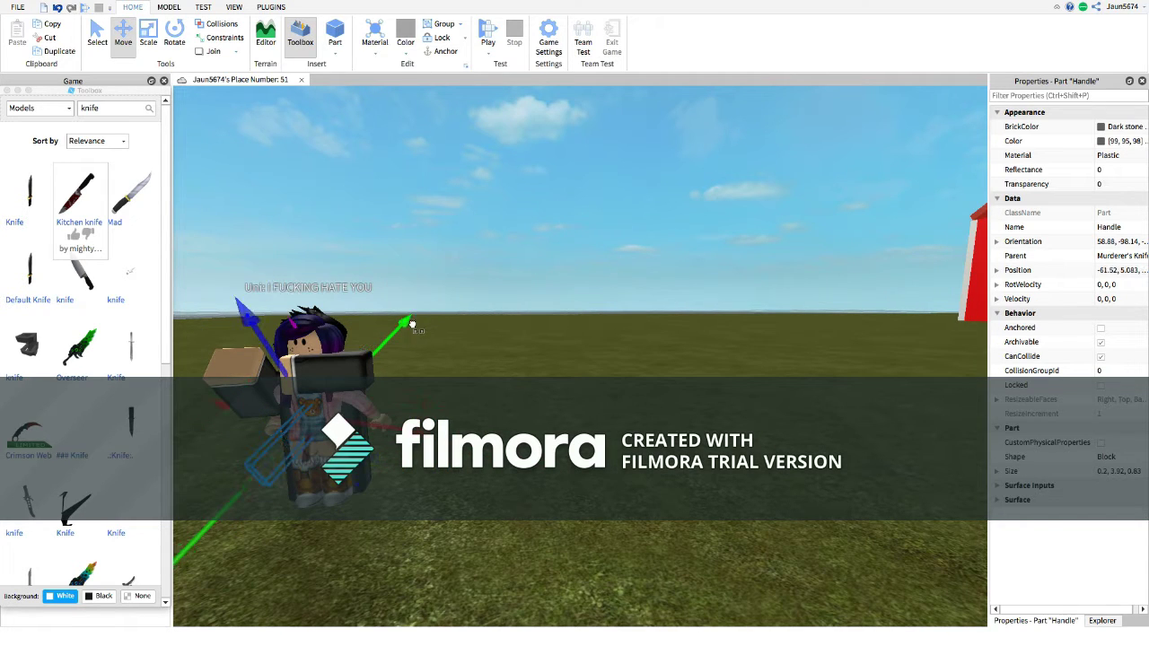
left_click(536, 392)
left_click(304, 444)
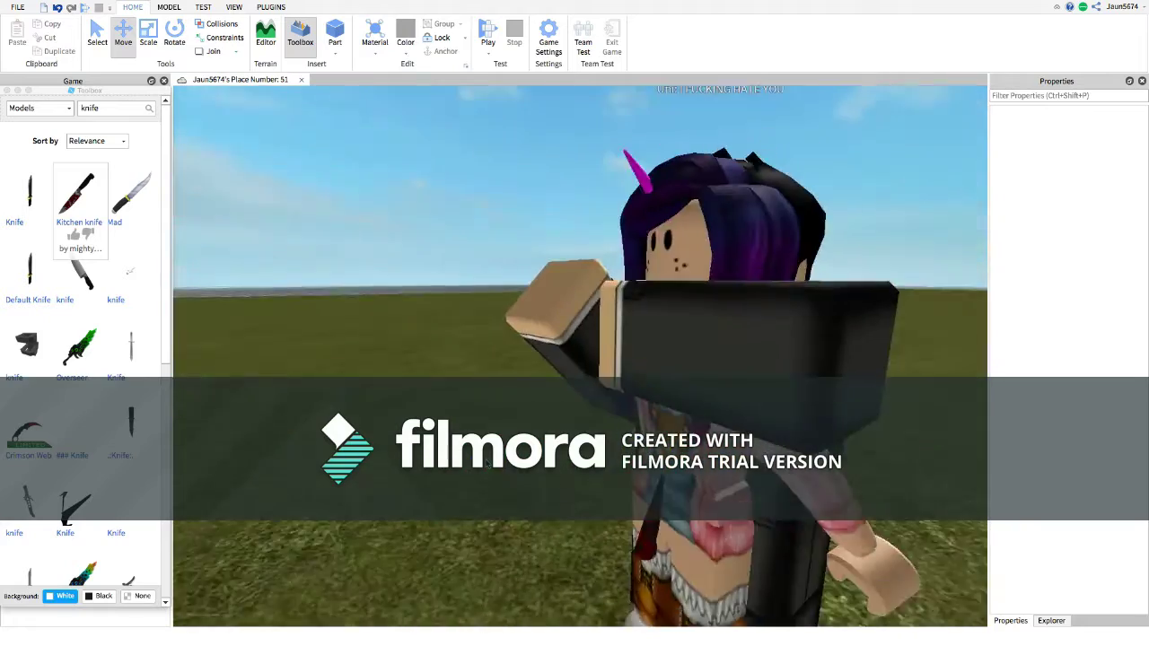
Delete the Uni model standing in front of the suited man.
right_click(500, 180)
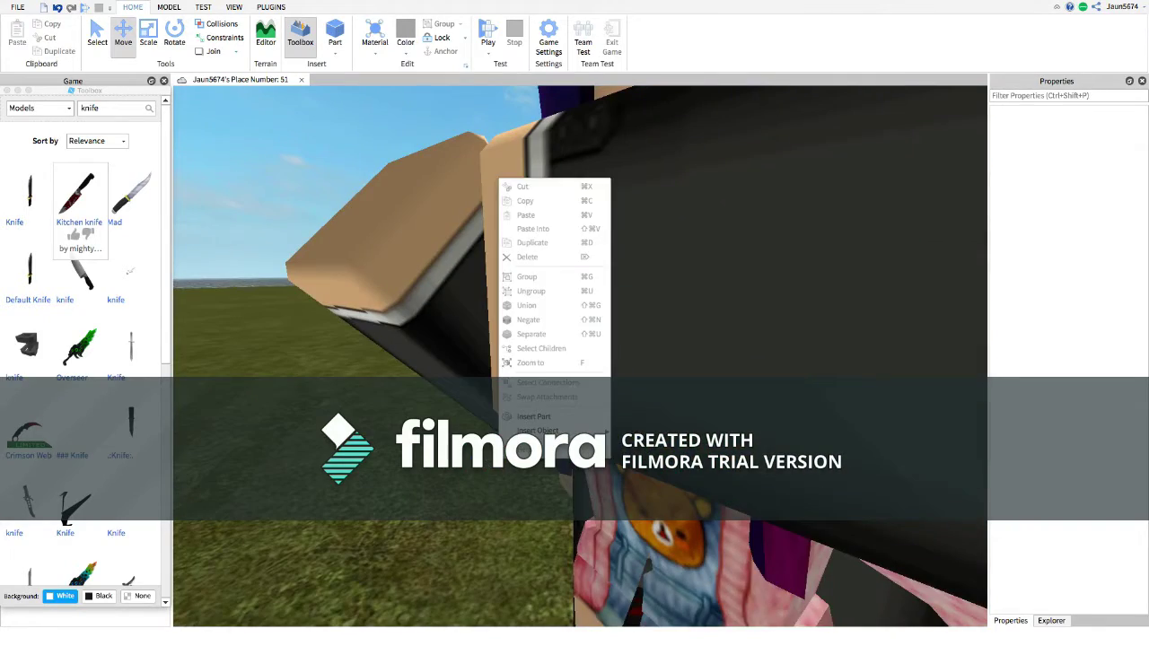
left_click(491, 469)
scroll(585, 451, "down", 5)
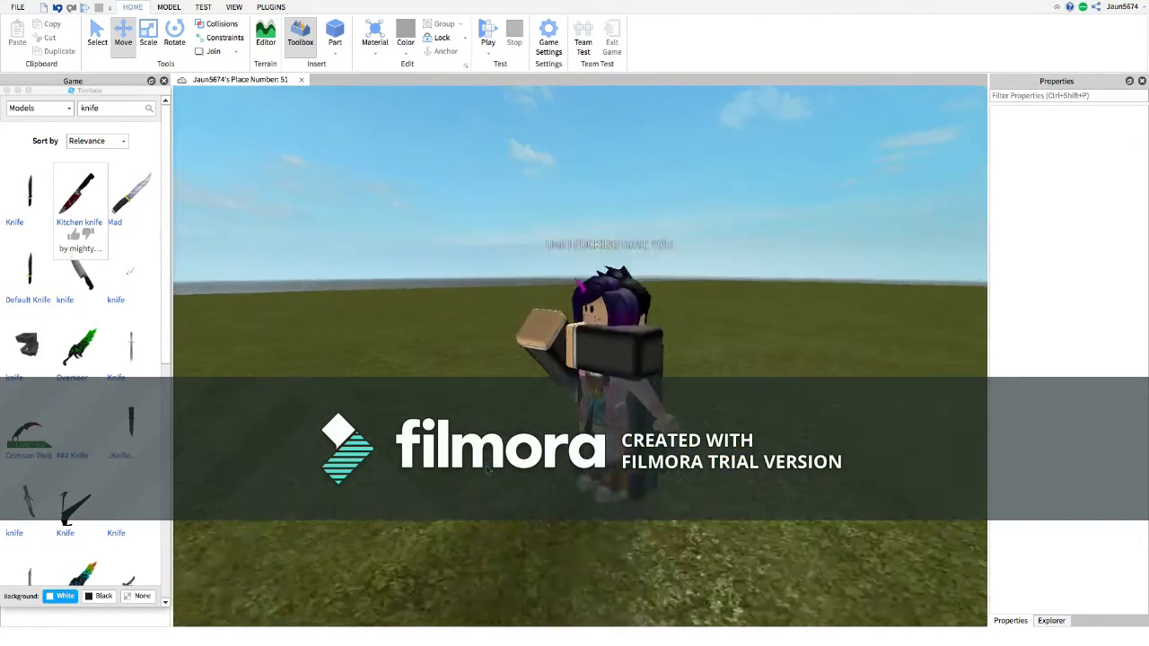
left_click(599, 429)
key("Delete")
left_click(606, 425)
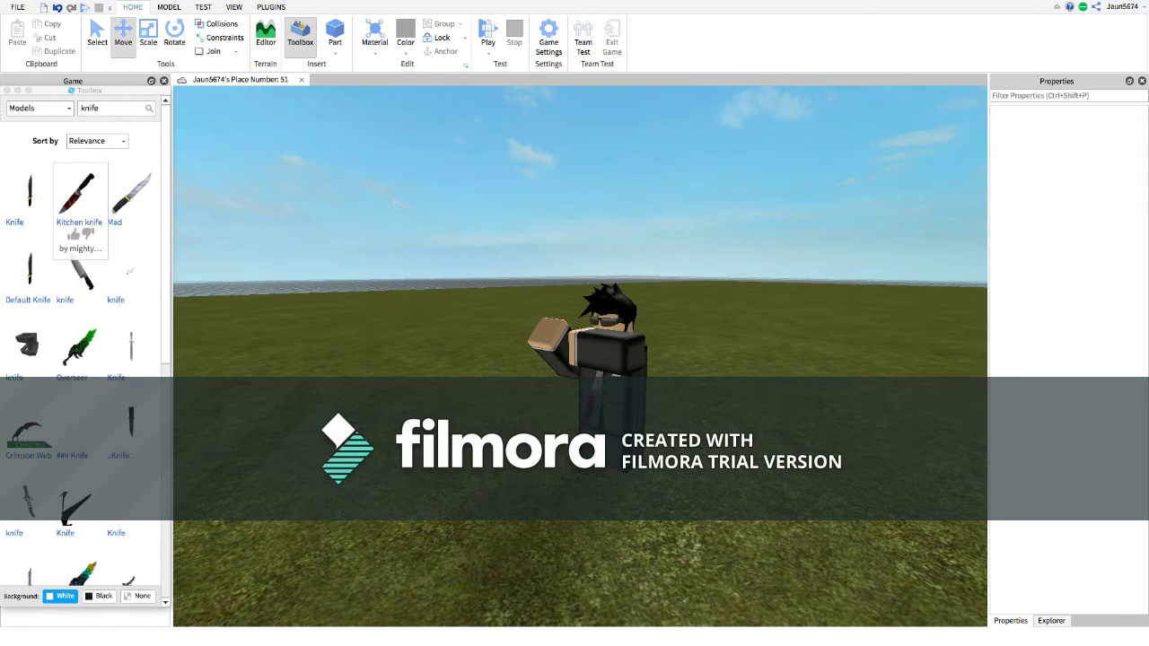
Rename the suited man's model to "Sir..".
scroll(606, 425, "up", 10)
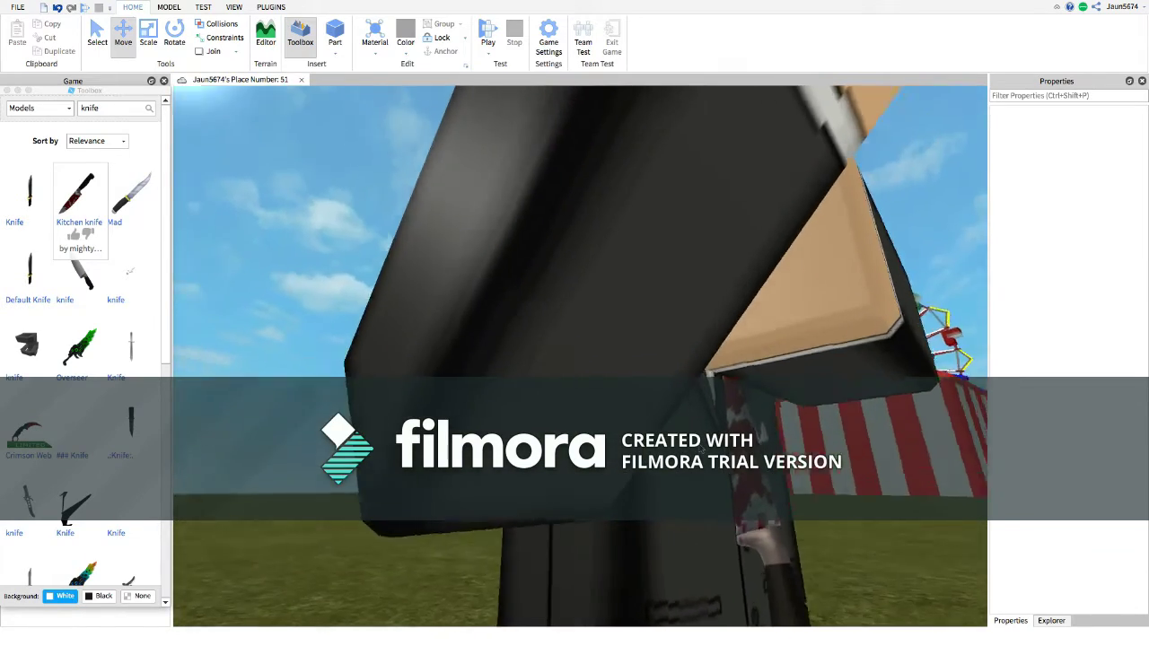
right_click_drag(702, 449, 702, 448)
scroll(701, 448, "down", 5)
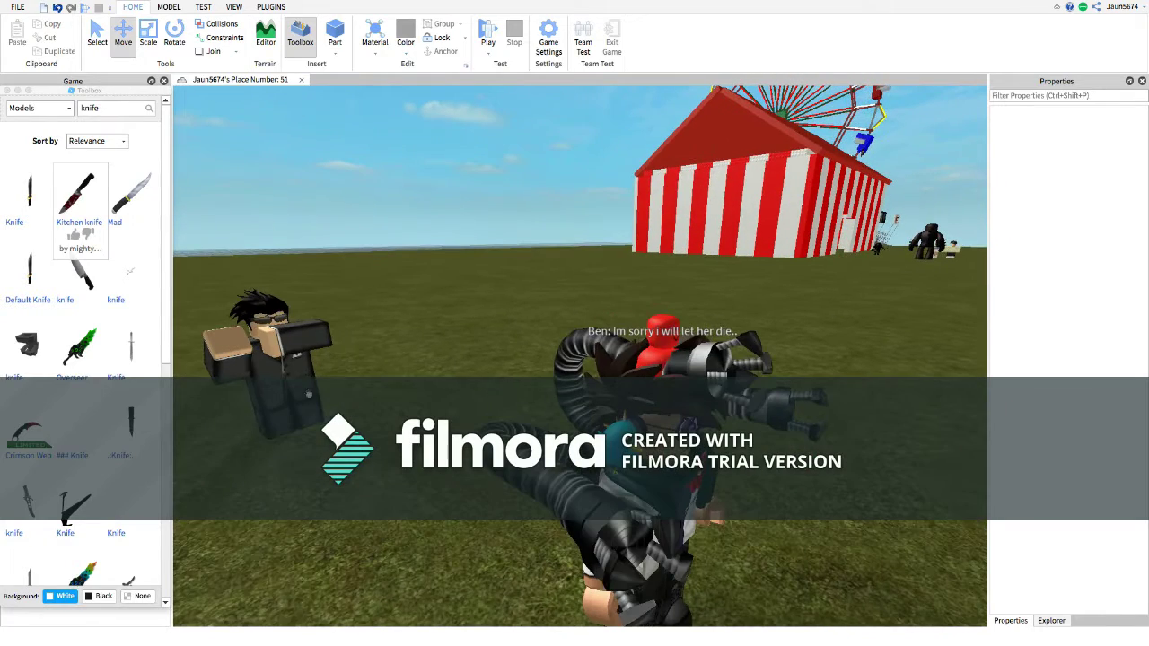
left_click(308, 393)
left_click(1101, 141)
type("Sir..")
key("Return")
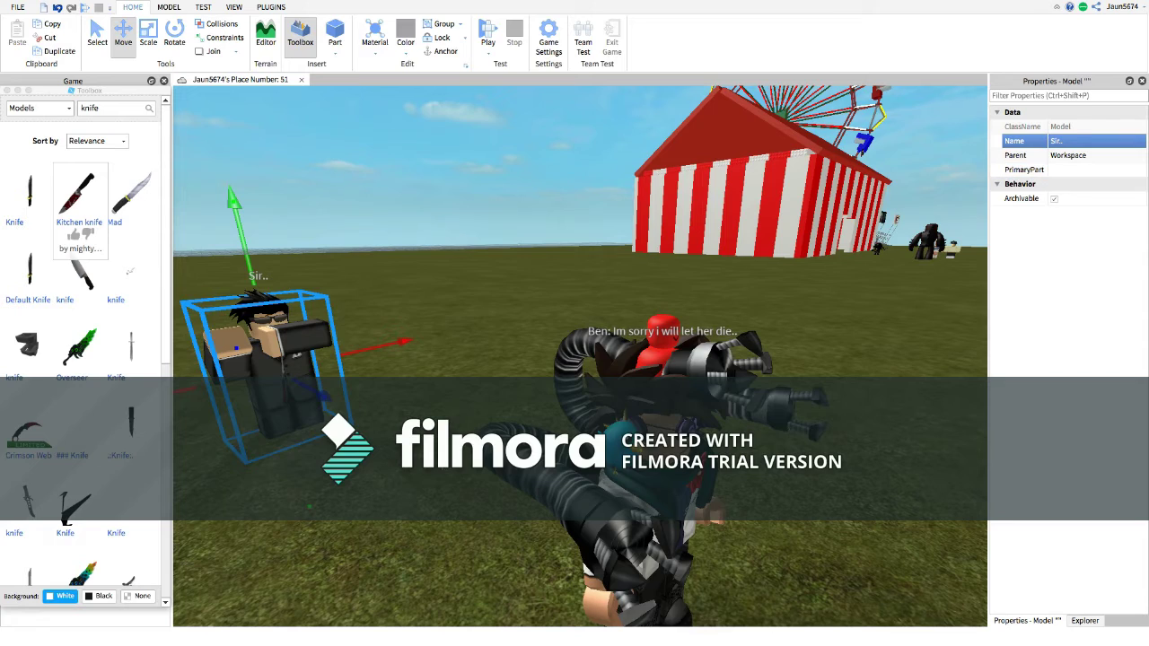
Move the winged character away from Ben to a spot beside the suited man.
left_click(503, 359)
key("s")
left_click_drag(733, 429, 689, 355)
key("a")
Rename the winged character's model to "NO JAKE!".
left_click(1084, 141)
left_click(1084, 141)
key("BackSpace")
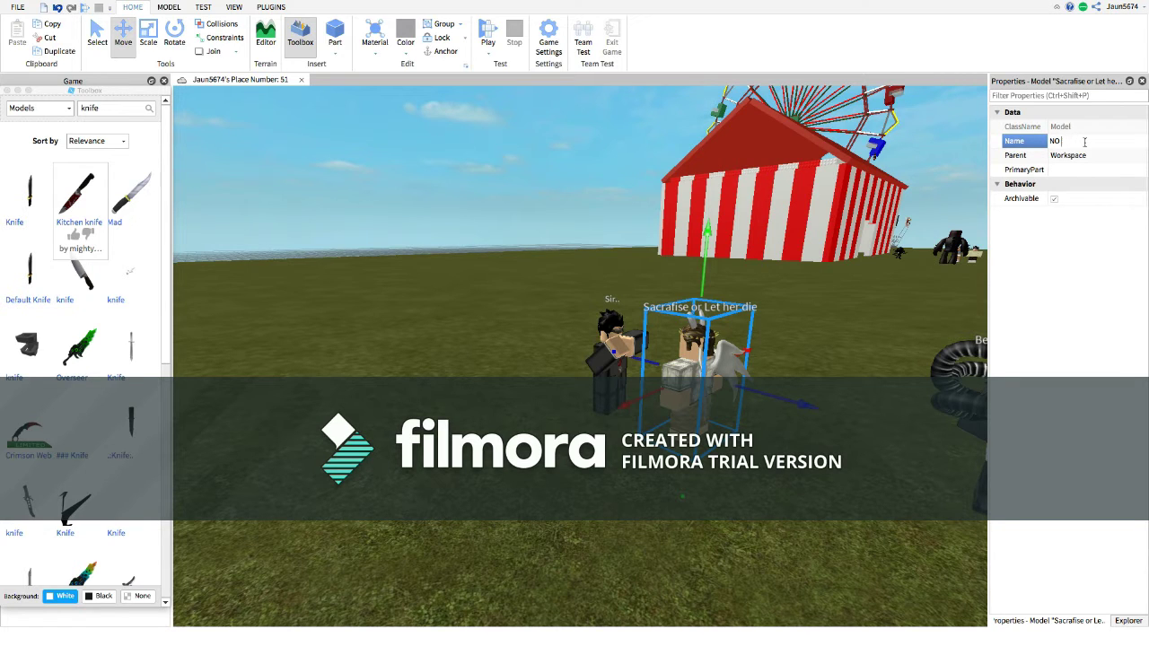
type("NO JAKE!")
key("Return")
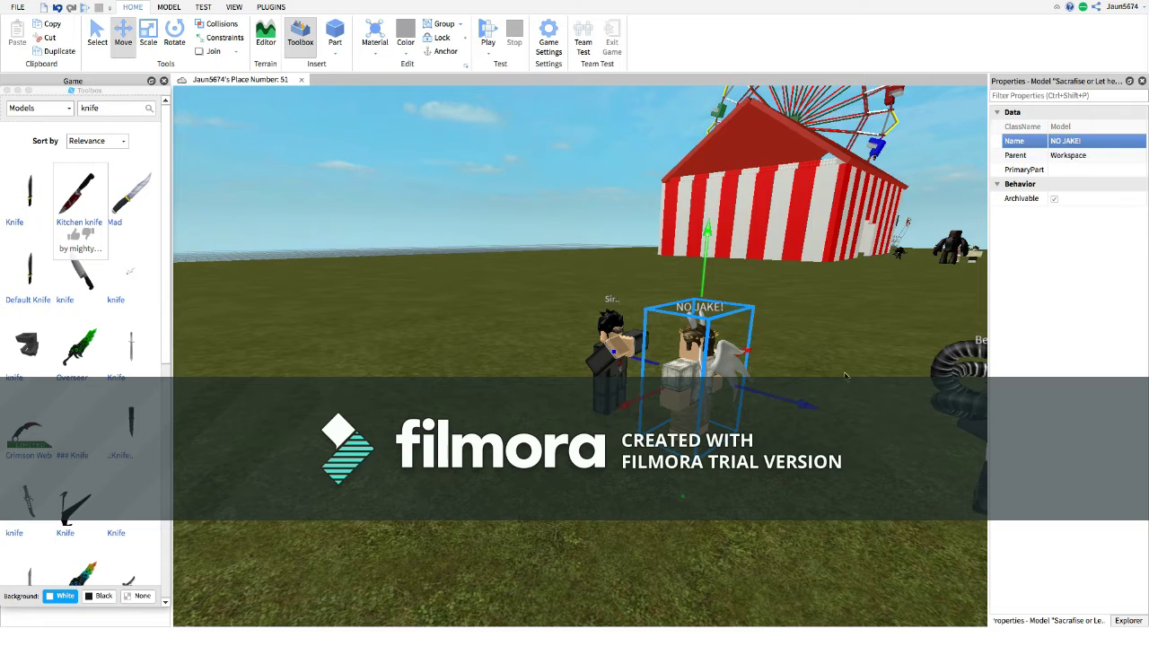
Shift the winged character so he stands directly in front of the suited man.
left_click(812, 443)
scroll(799, 413, "up", 2)
left_click(783, 391)
left_click_drag(719, 366, 655, 361)
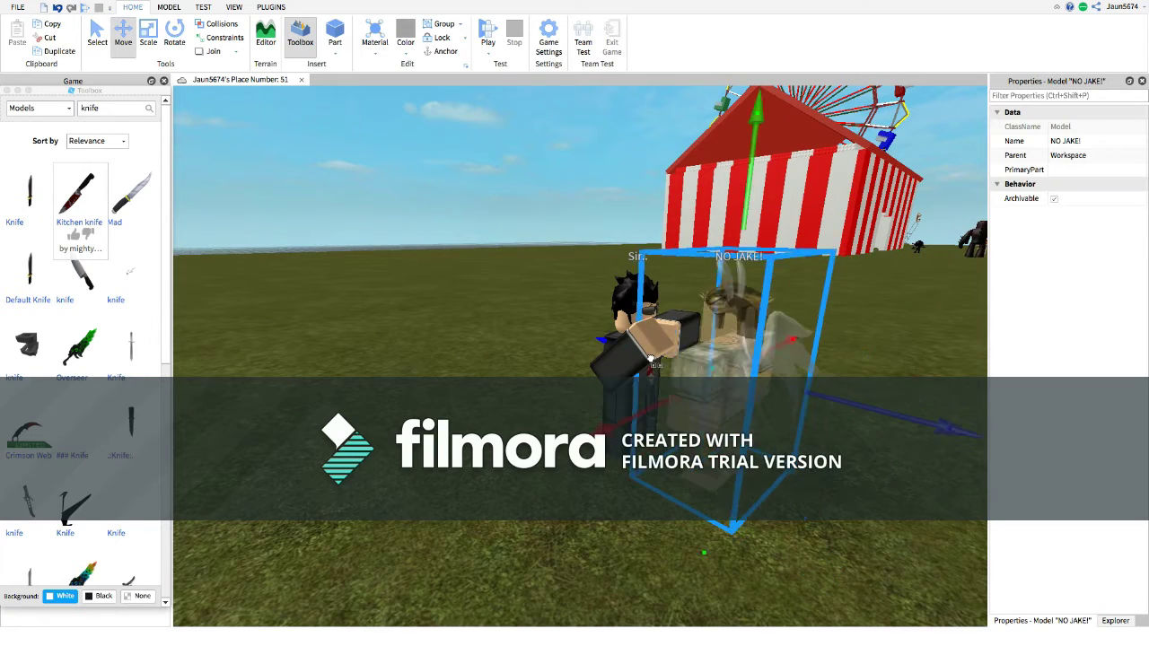
left_click(674, 473)
scroll(674, 473, "up", 2)
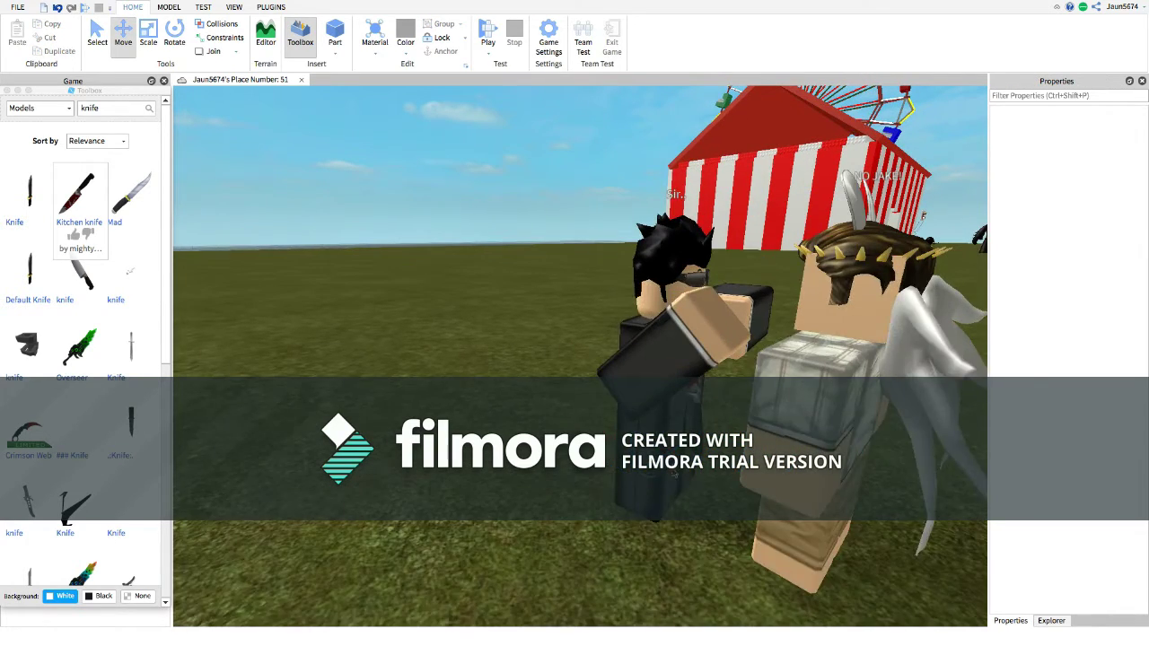
Rotate the suited man's model so he lies on his back, and lower him to the ground in front of the winged character.
key("d")
right_click_drag(600, 490, 621, 481)
key("w")
key("s")
key("d")
key("a")
key("d")
left_click(589, 379)
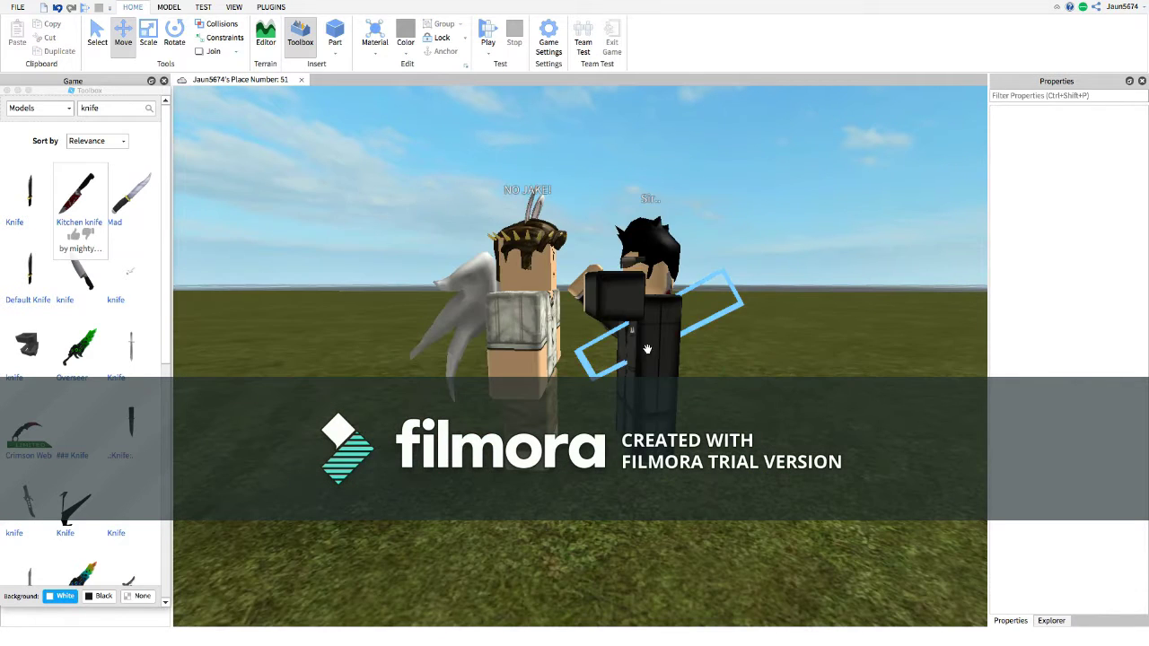
left_click(600, 373)
left_click(654, 379)
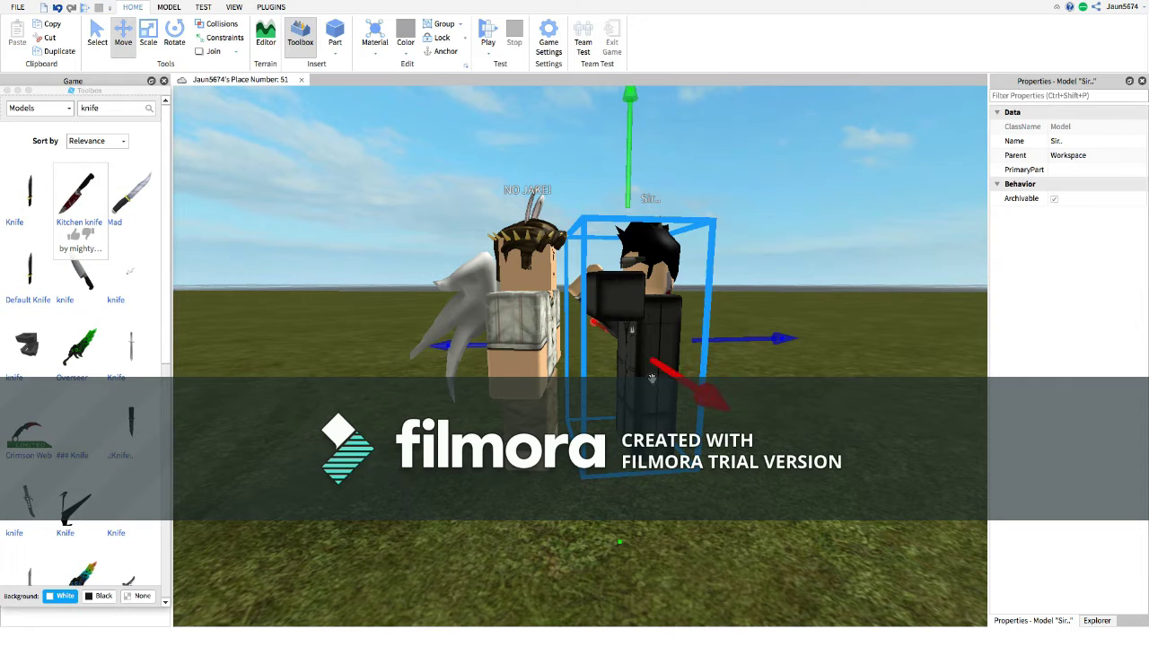
left_click(176, 28)
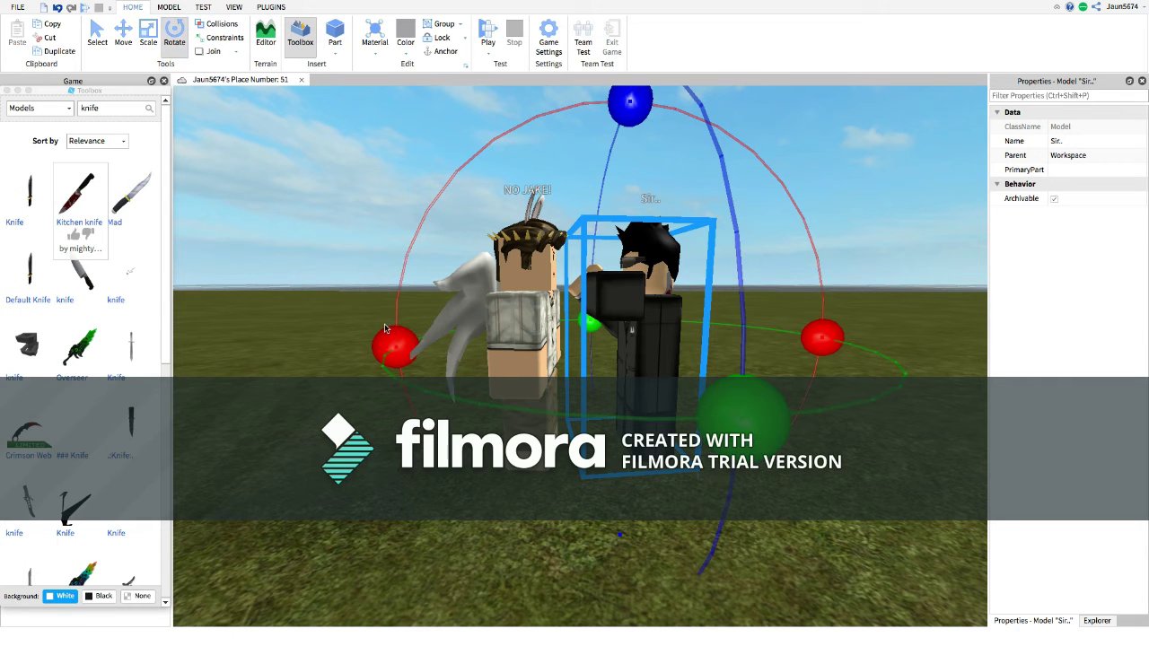
left_click(386, 328)
left_click(632, 293)
left_click_drag(399, 337, 625, 108)
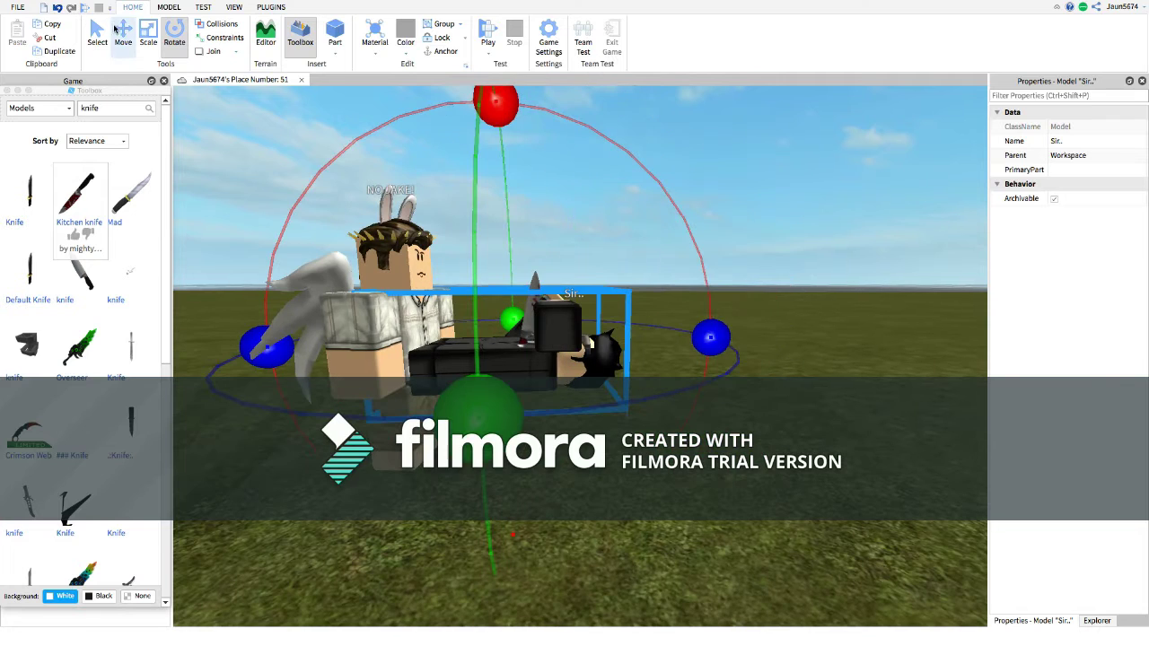
left_click(119, 30)
left_click_drag(508, 427, 511, 489)
Rotate the knife so its blade points down toward the lying suited man.
left_click(536, 319)
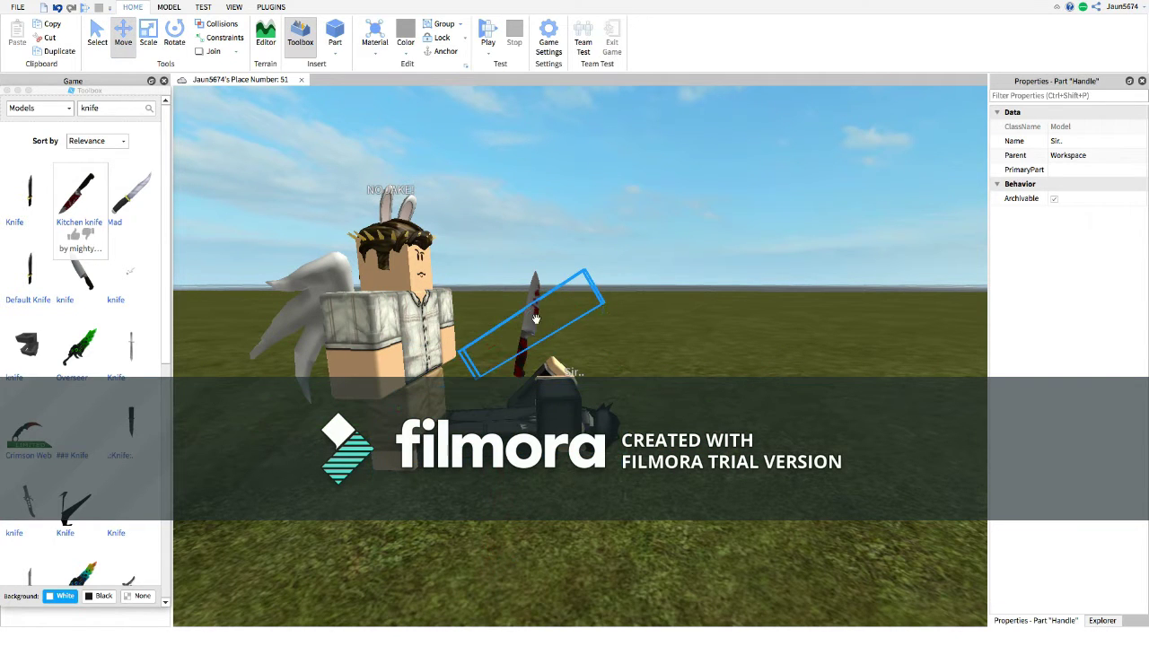
left_click(174, 36)
left_click_drag(418, 175, 661, 395)
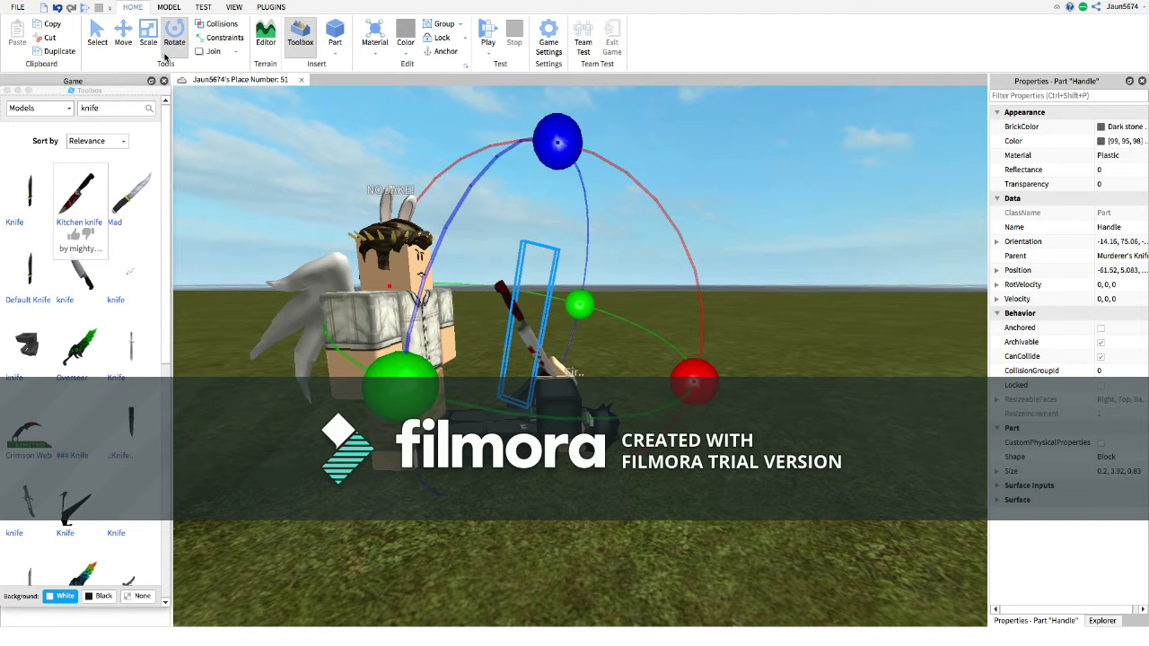
Lower the knife and shift it into the lying suited man's torso.
left_click(123, 36)
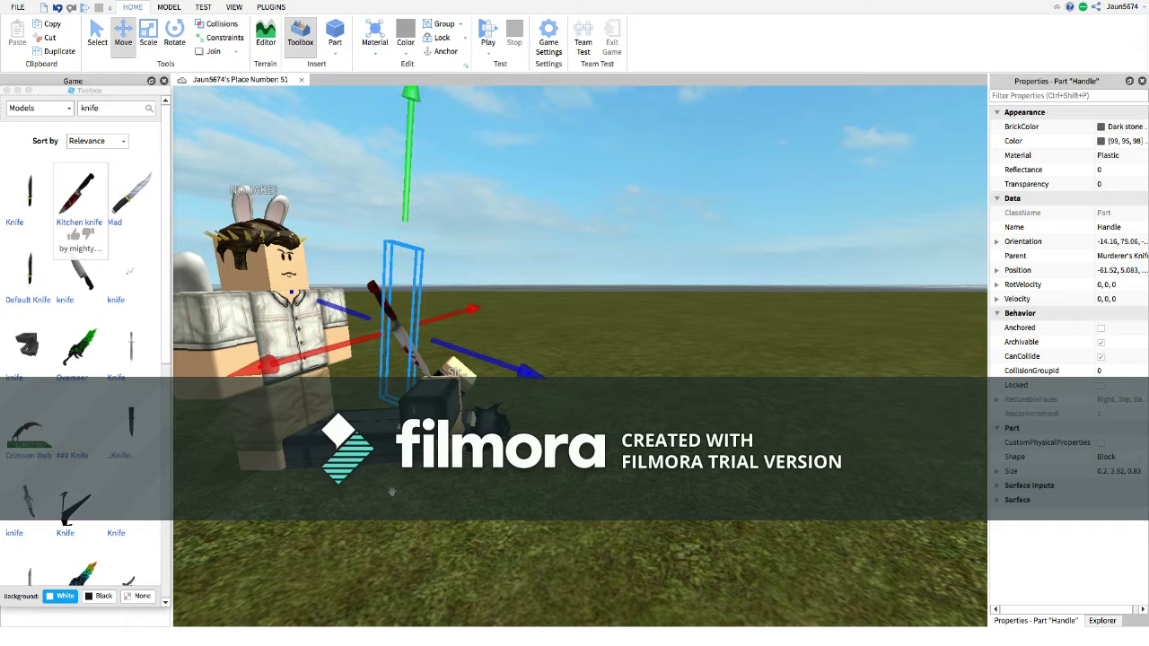
left_click_drag(393, 511, 395, 572)
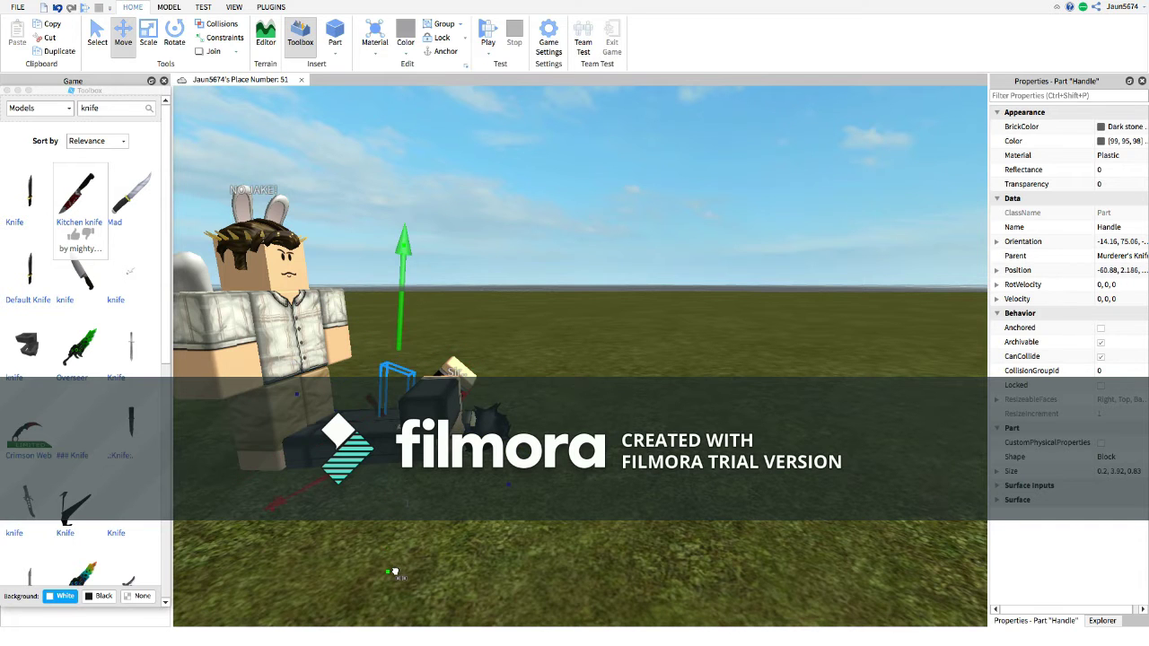
key("a")
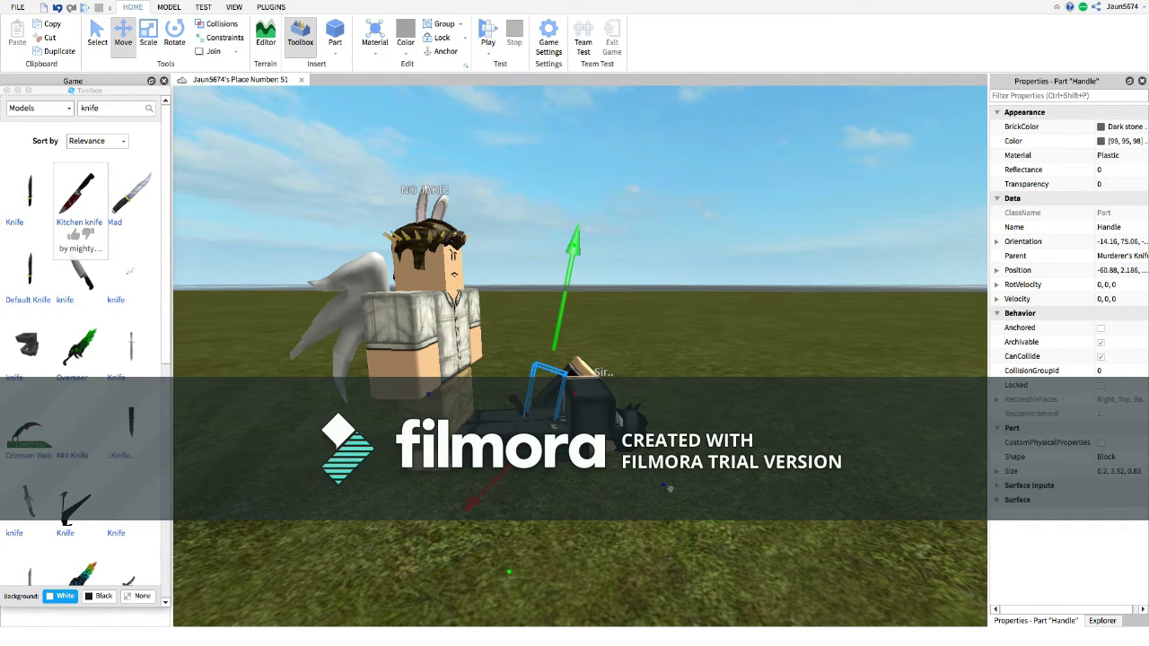
left_click_drag(669, 488, 705, 483)
key("w")
key("d")
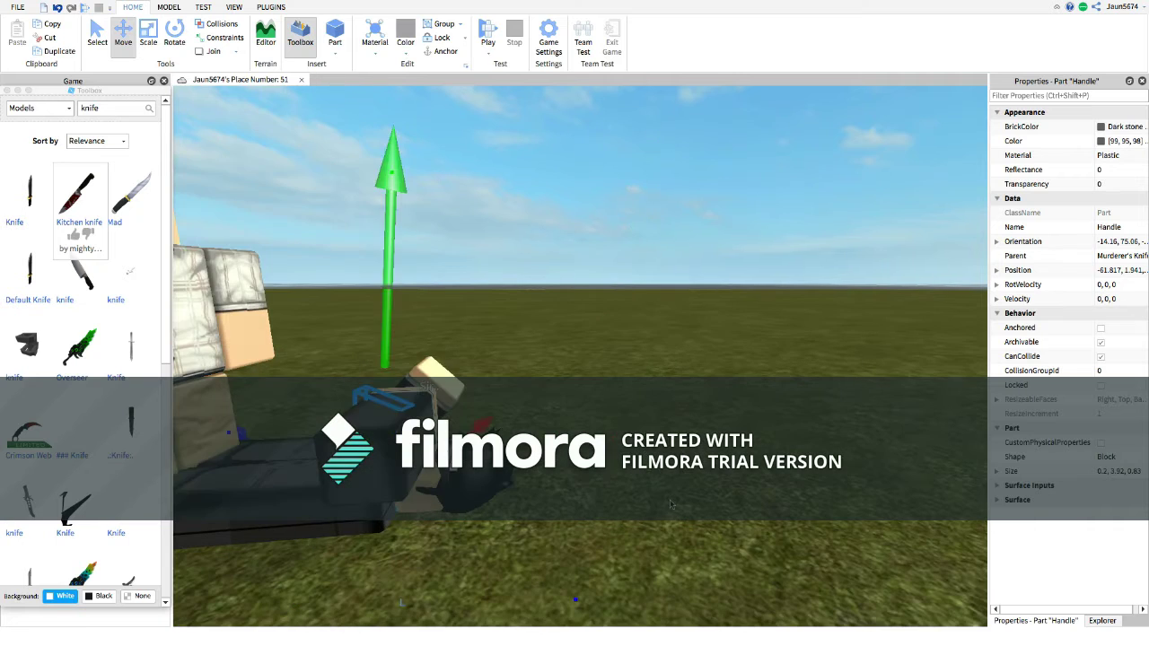
left_click(662, 503)
key("a")
Rename the winged character's model to "Goodbye..".
left_click(453, 353)
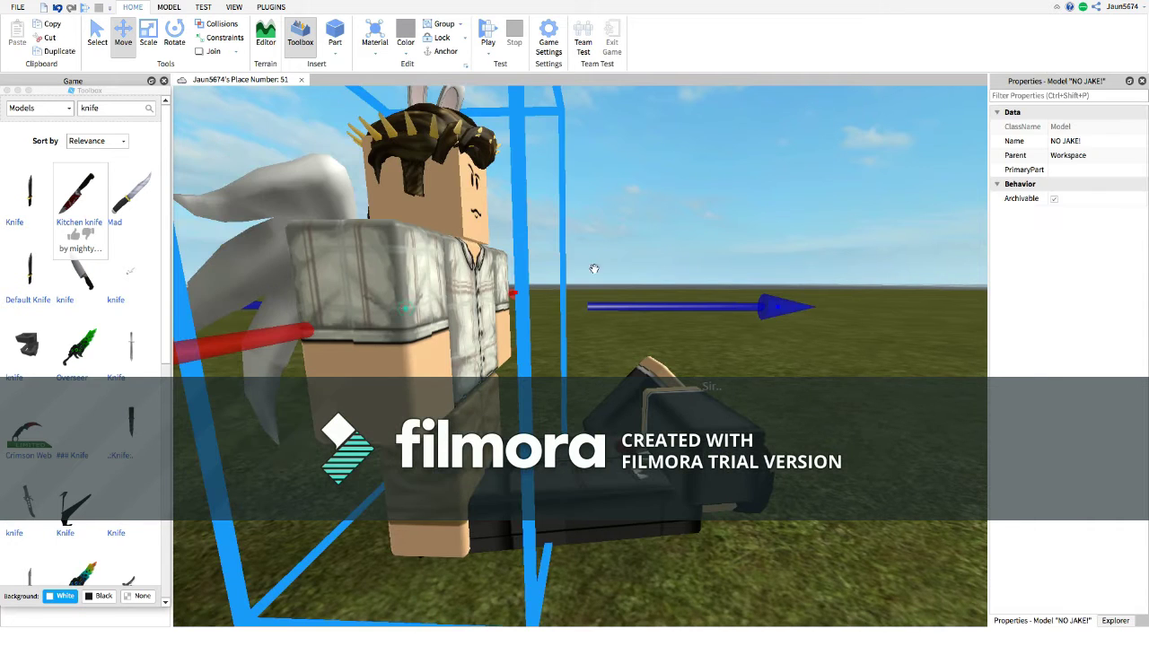
left_click(1106, 141)
key("BackSpace")
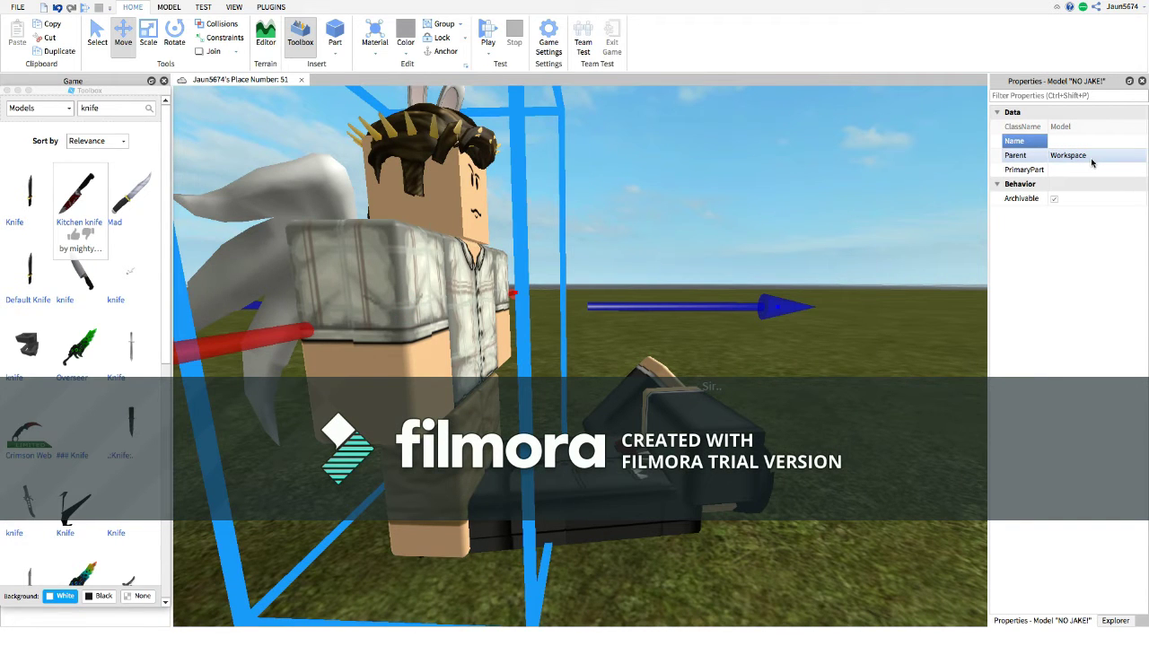
type("G")
type("p")
Delete the lying suited man and the knife left behind on the grass.
scroll(903, 239, "down", 5)
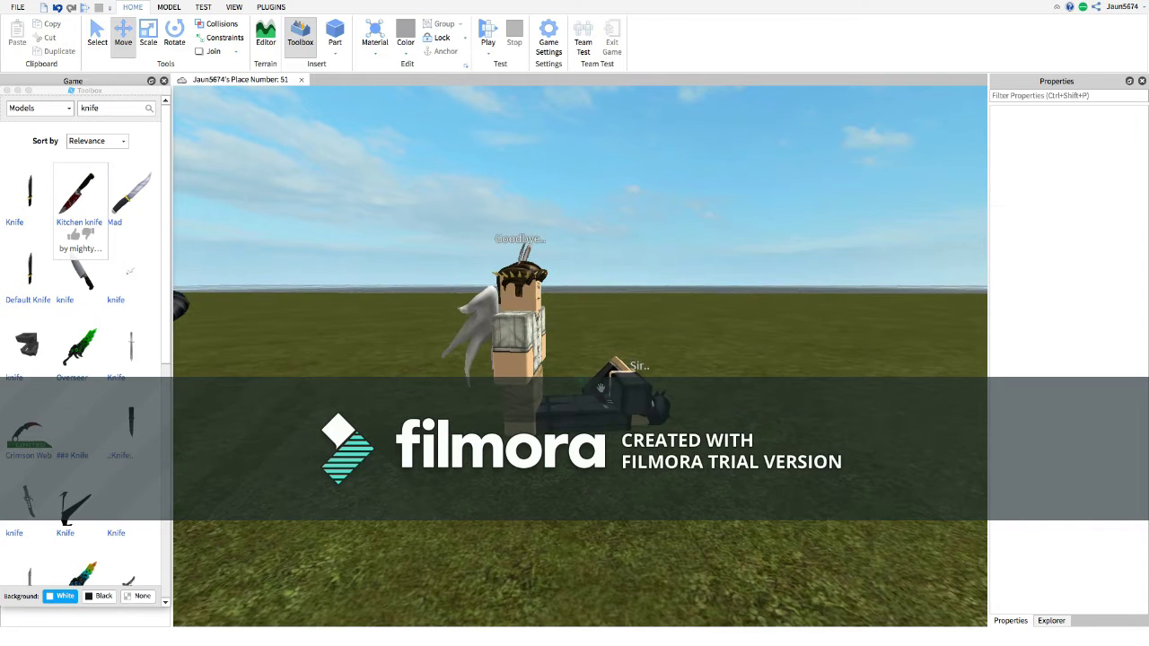
left_click(601, 388)
key("Delete")
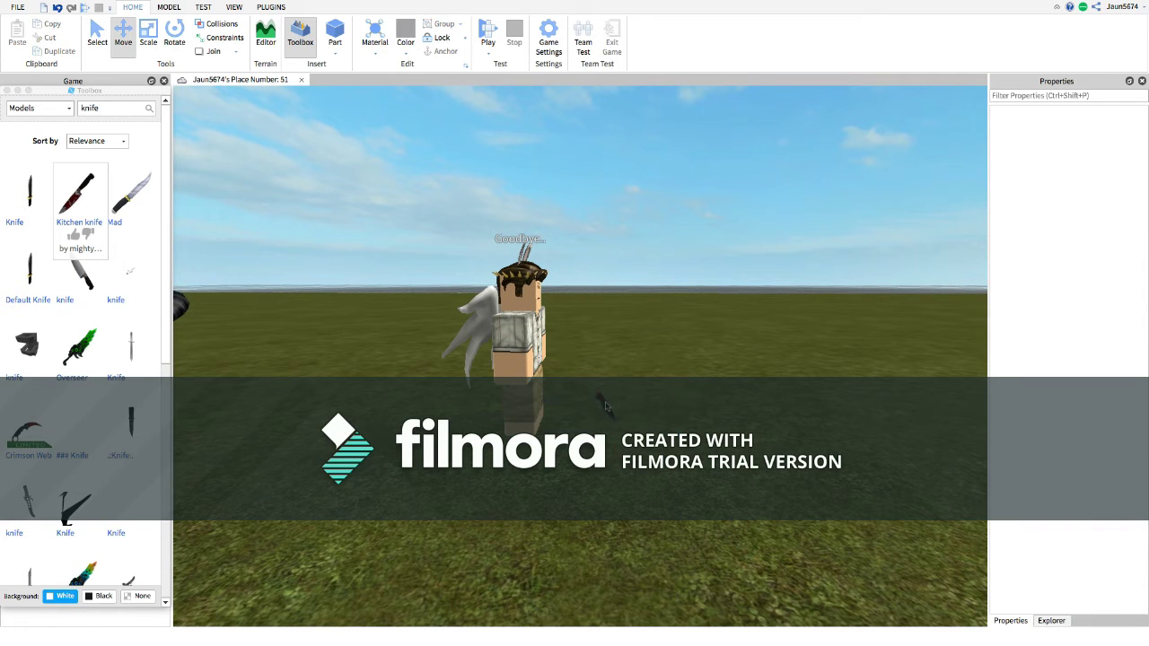
left_click(606, 408)
key("Delete")
Slide the winged character a short way across the grass.
left_click(526, 357)
key("a")
left_click_drag(439, 307, 519, 308)
Select the "Uni and Ben" model near the yellow-and-black striped door.
key("w")
right_click_drag(519, 308, 506, 350)
key("w")
left_click_drag(785, 419, 782, 370)
key("w")
left_click(758, 442)
right_click_drag(758, 442, 759, 444)
key("w")
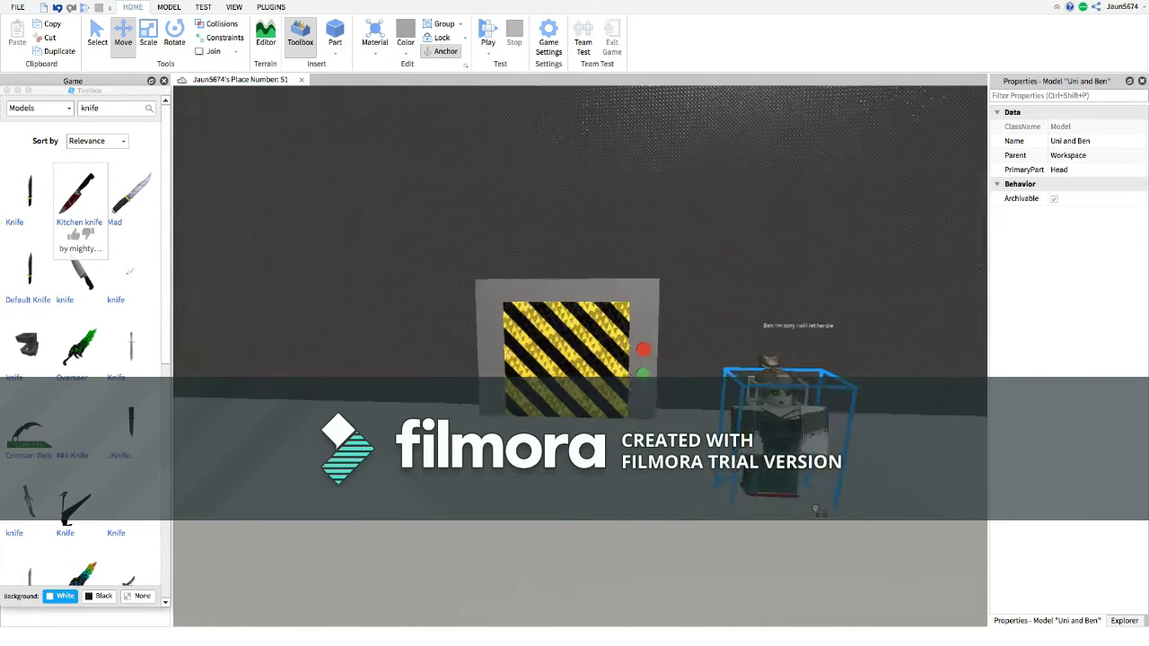